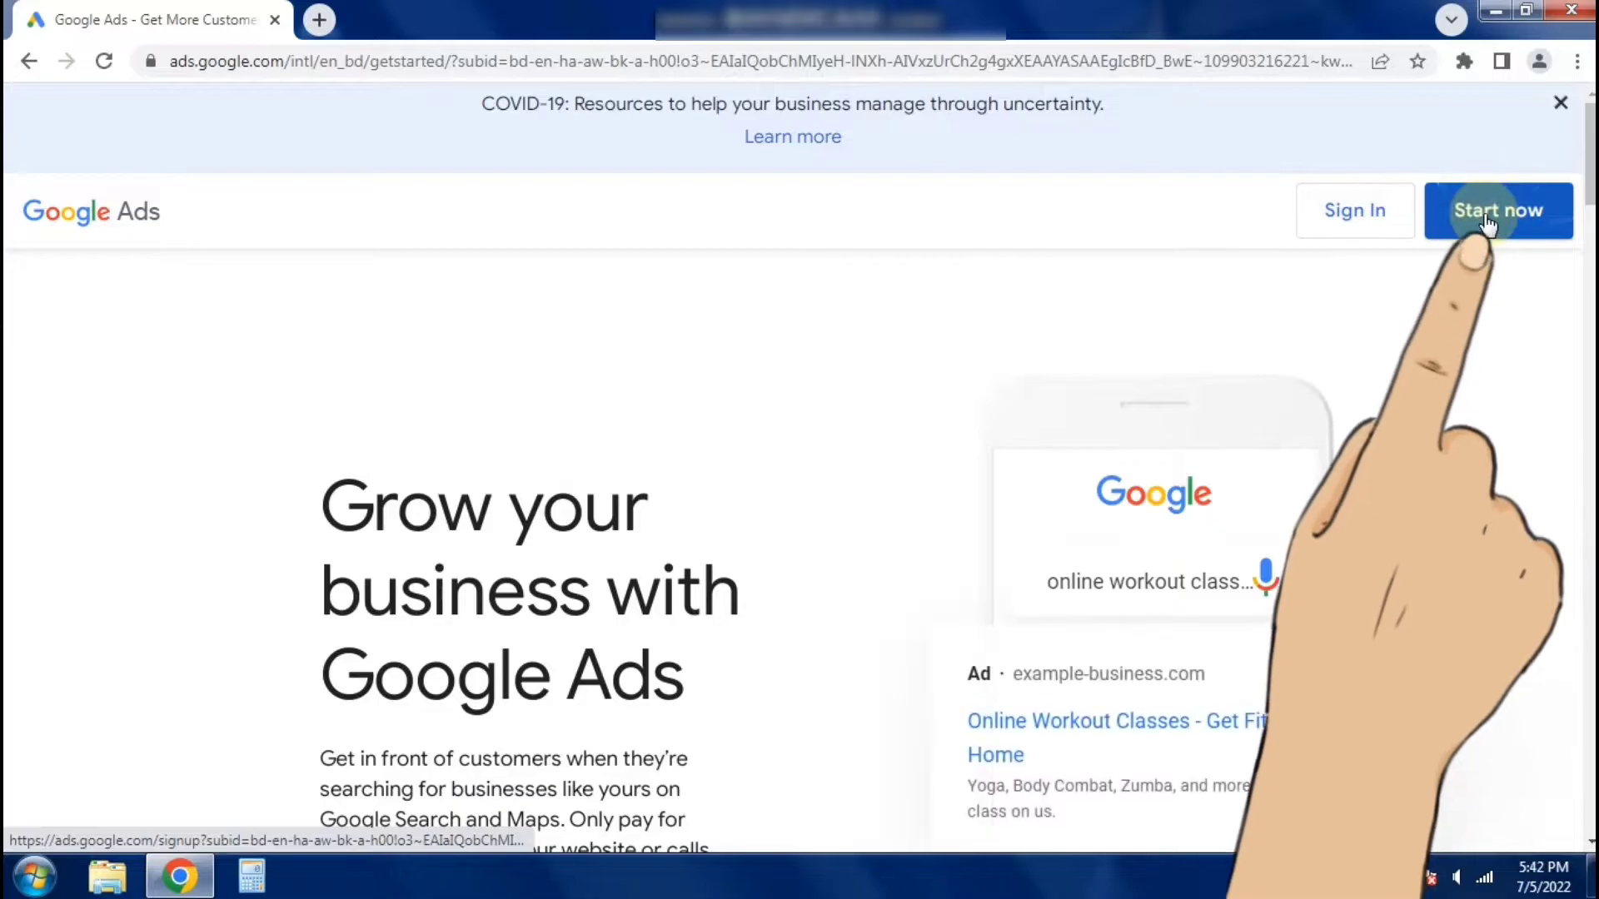
# Step: Start the Google Ads sign-up and sign in with the account password and 2-Step Verification code
pyautogui.scroll(-5, 1083, 325)
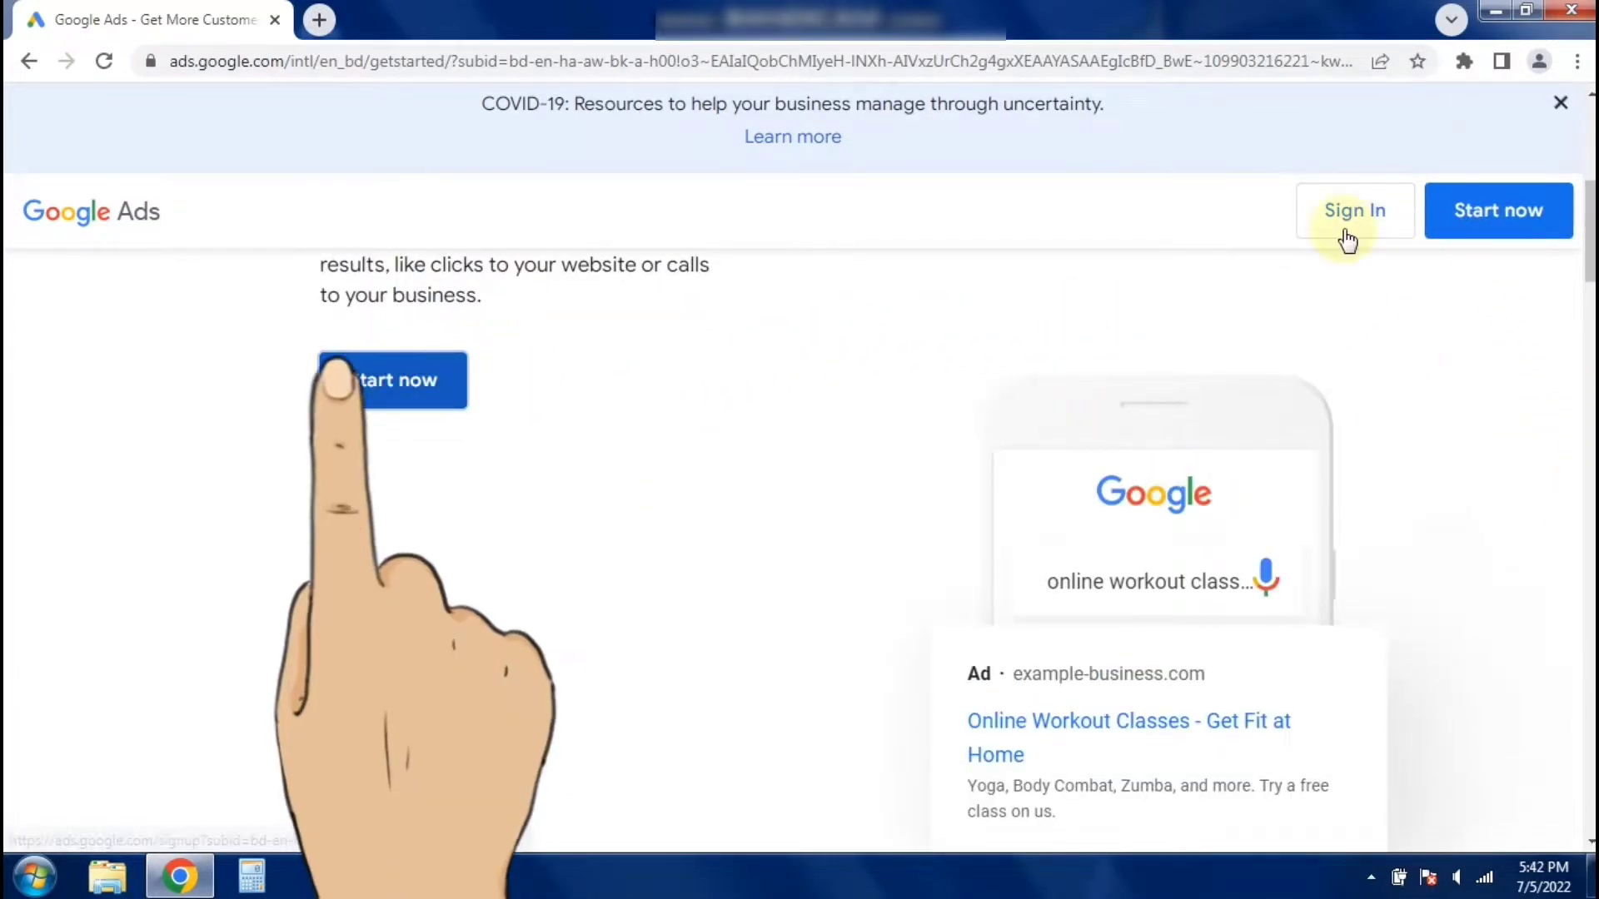
pyautogui.click(412, 382)
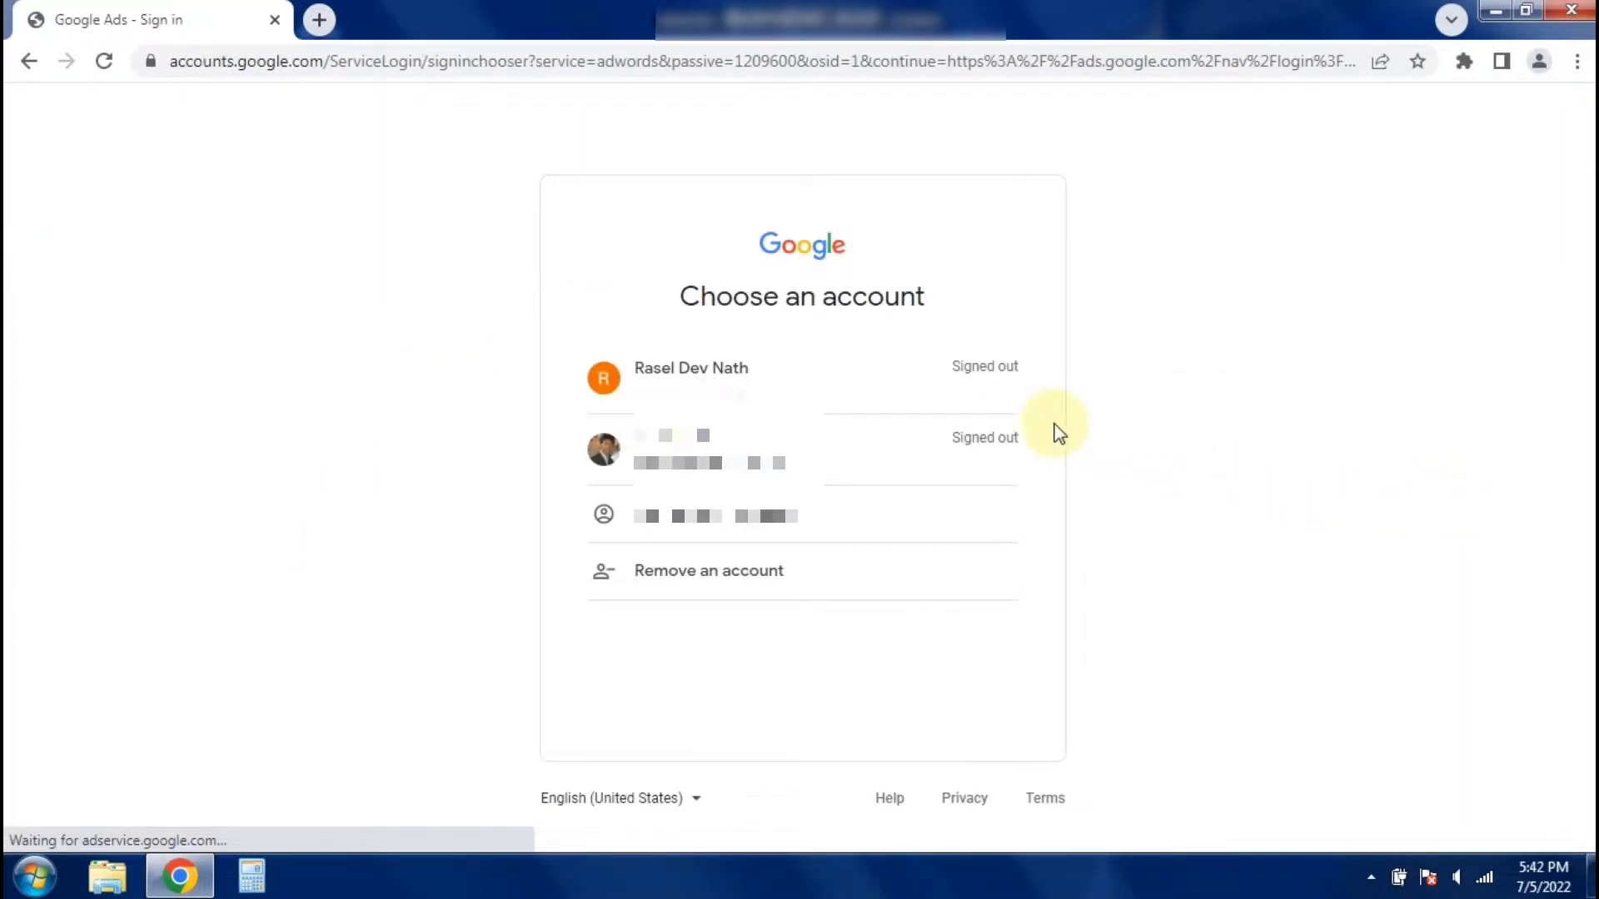
pyautogui.click(856, 391)
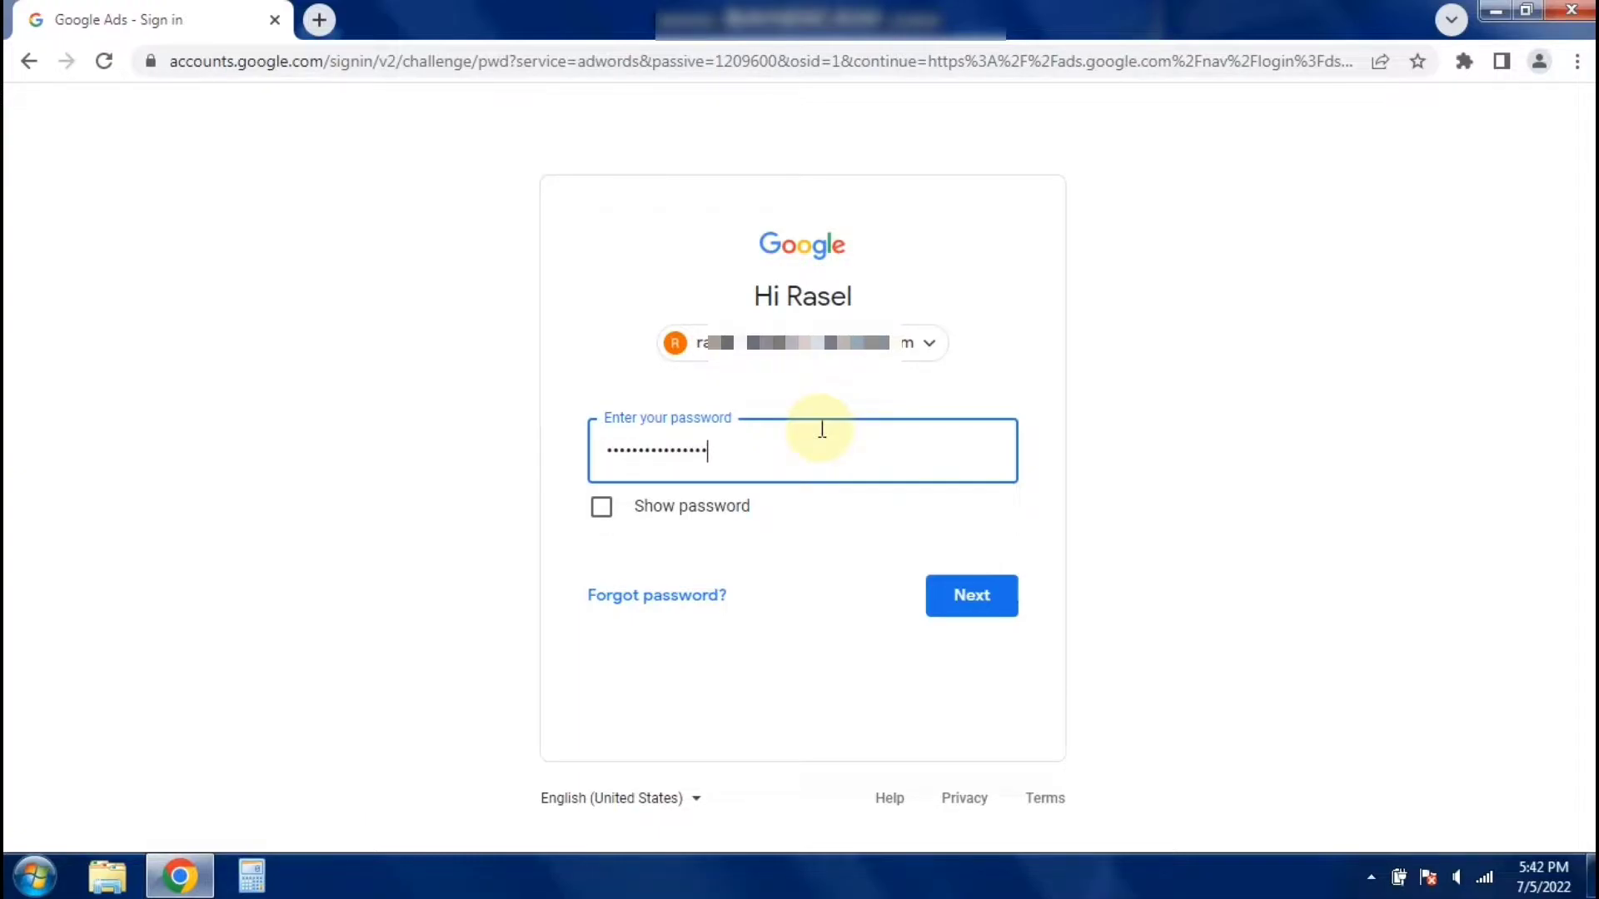
pyautogui.press('Return')
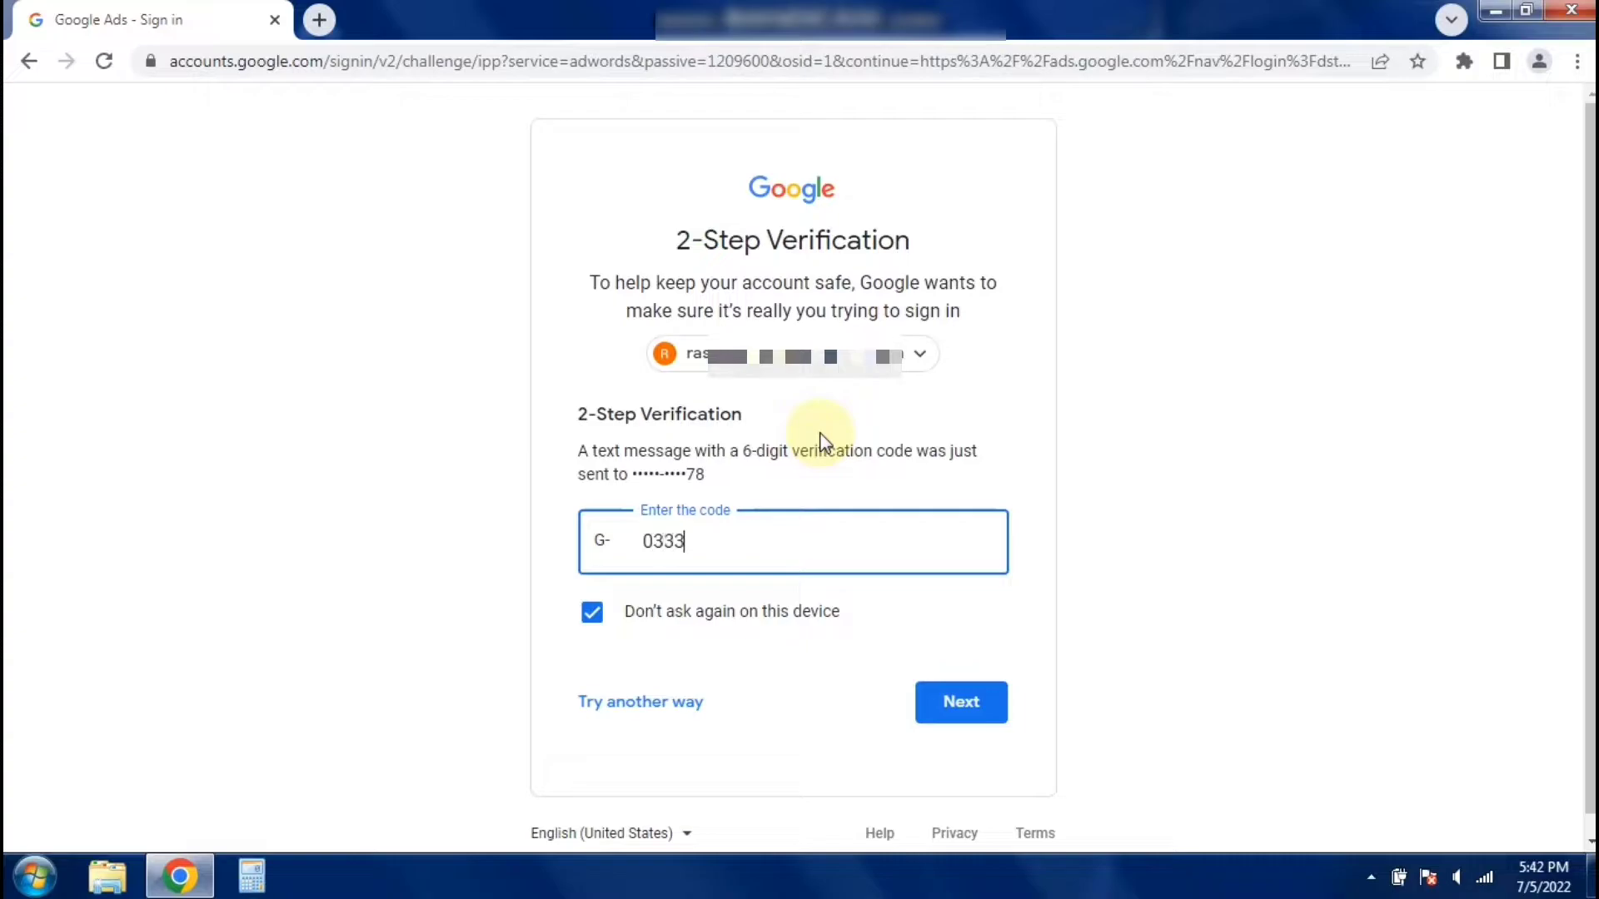
pyautogui.press('Return')
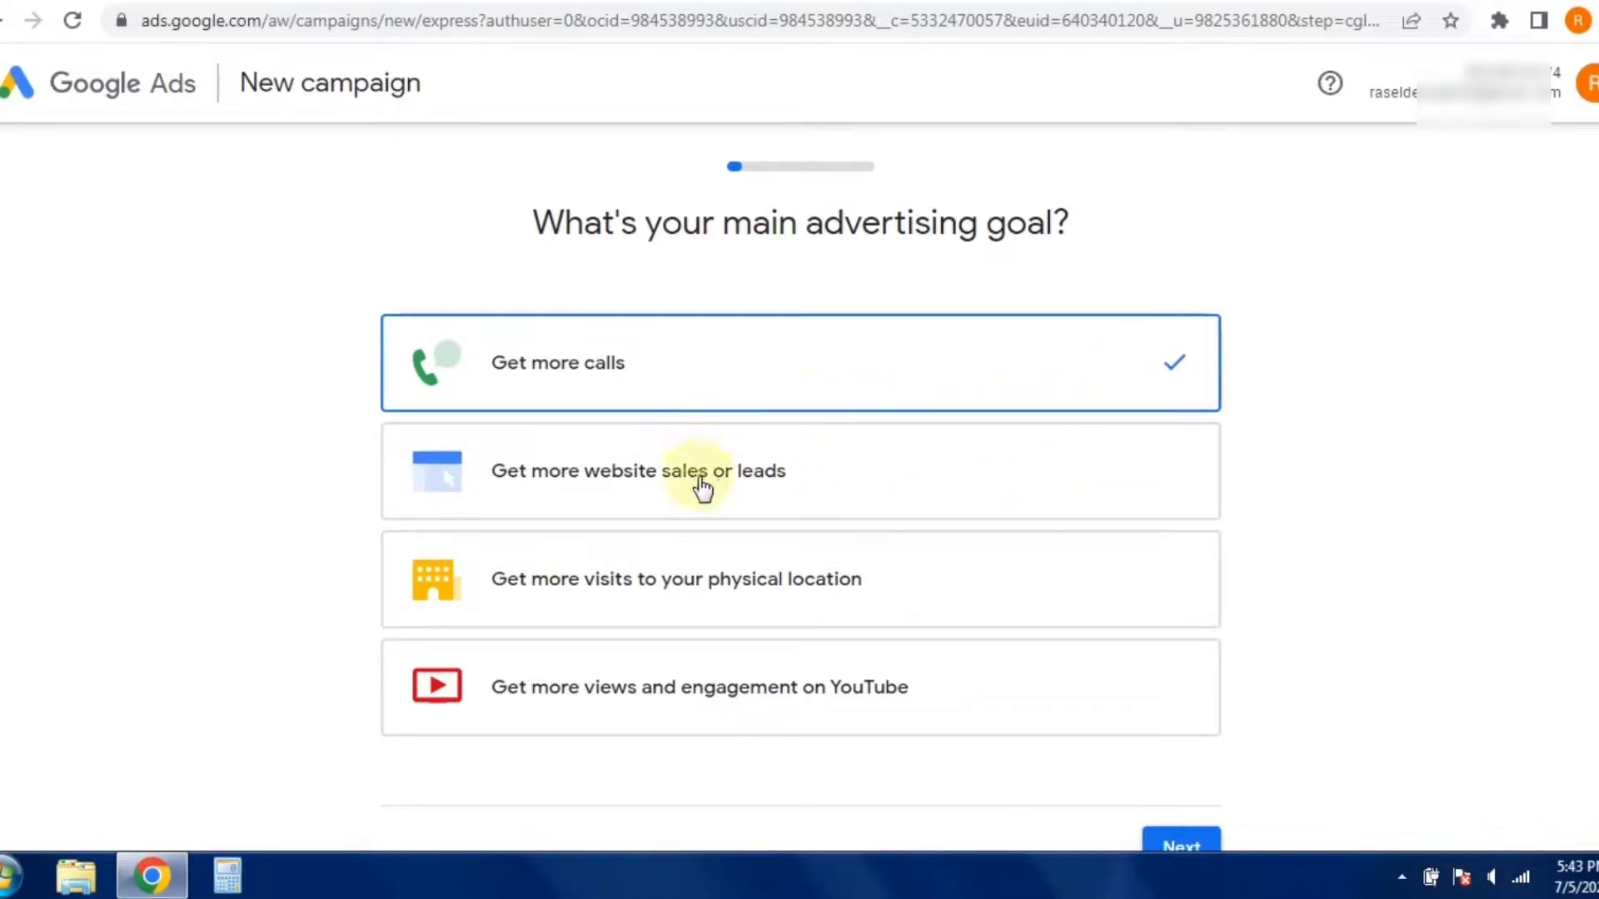
# Step: Switch the new campaign setup to Expert Mode and create the account without a campaign
pyautogui.scroll(-5, 696, 489)
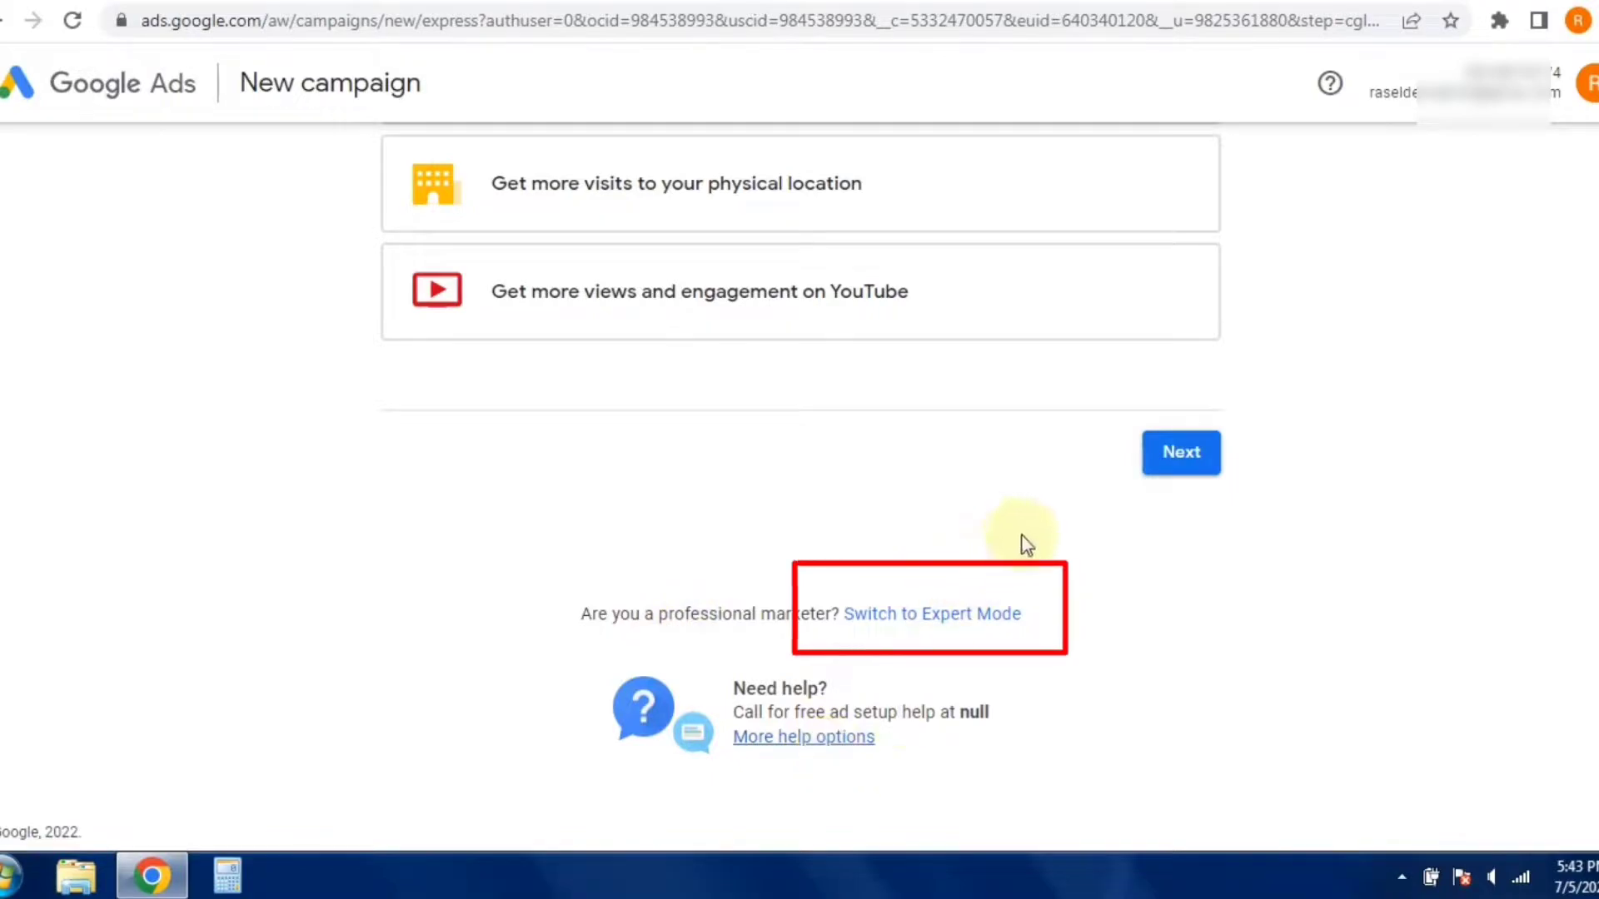
pyautogui.click(930, 620)
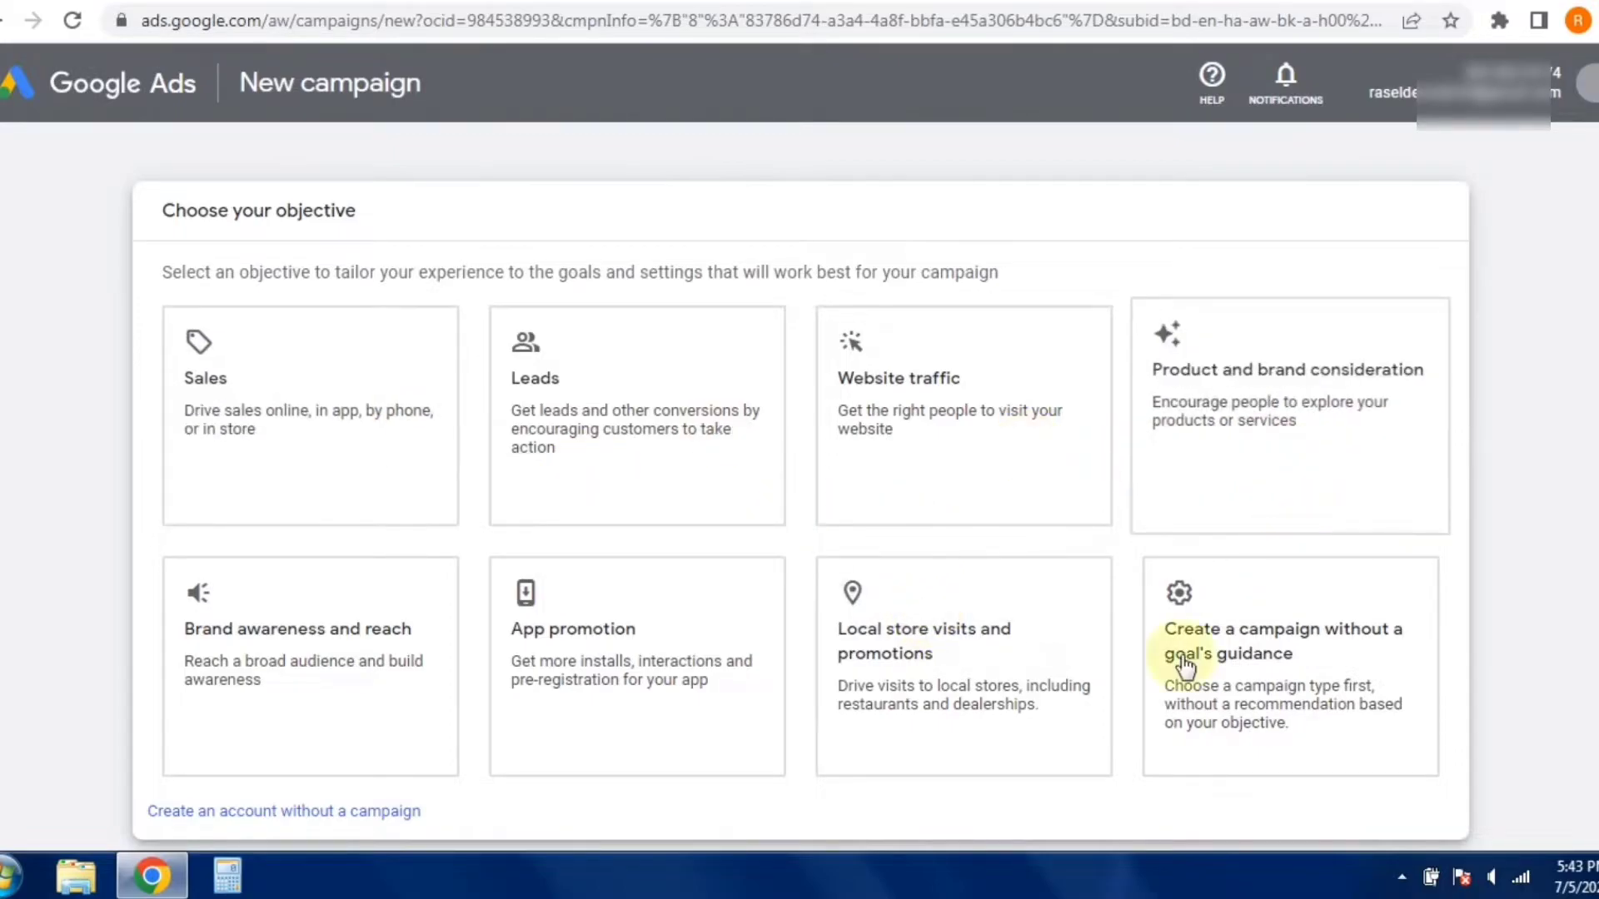
pyautogui.click(390, 689)
pyautogui.click(1135, 713)
pyautogui.scroll(-4, 1120, 730)
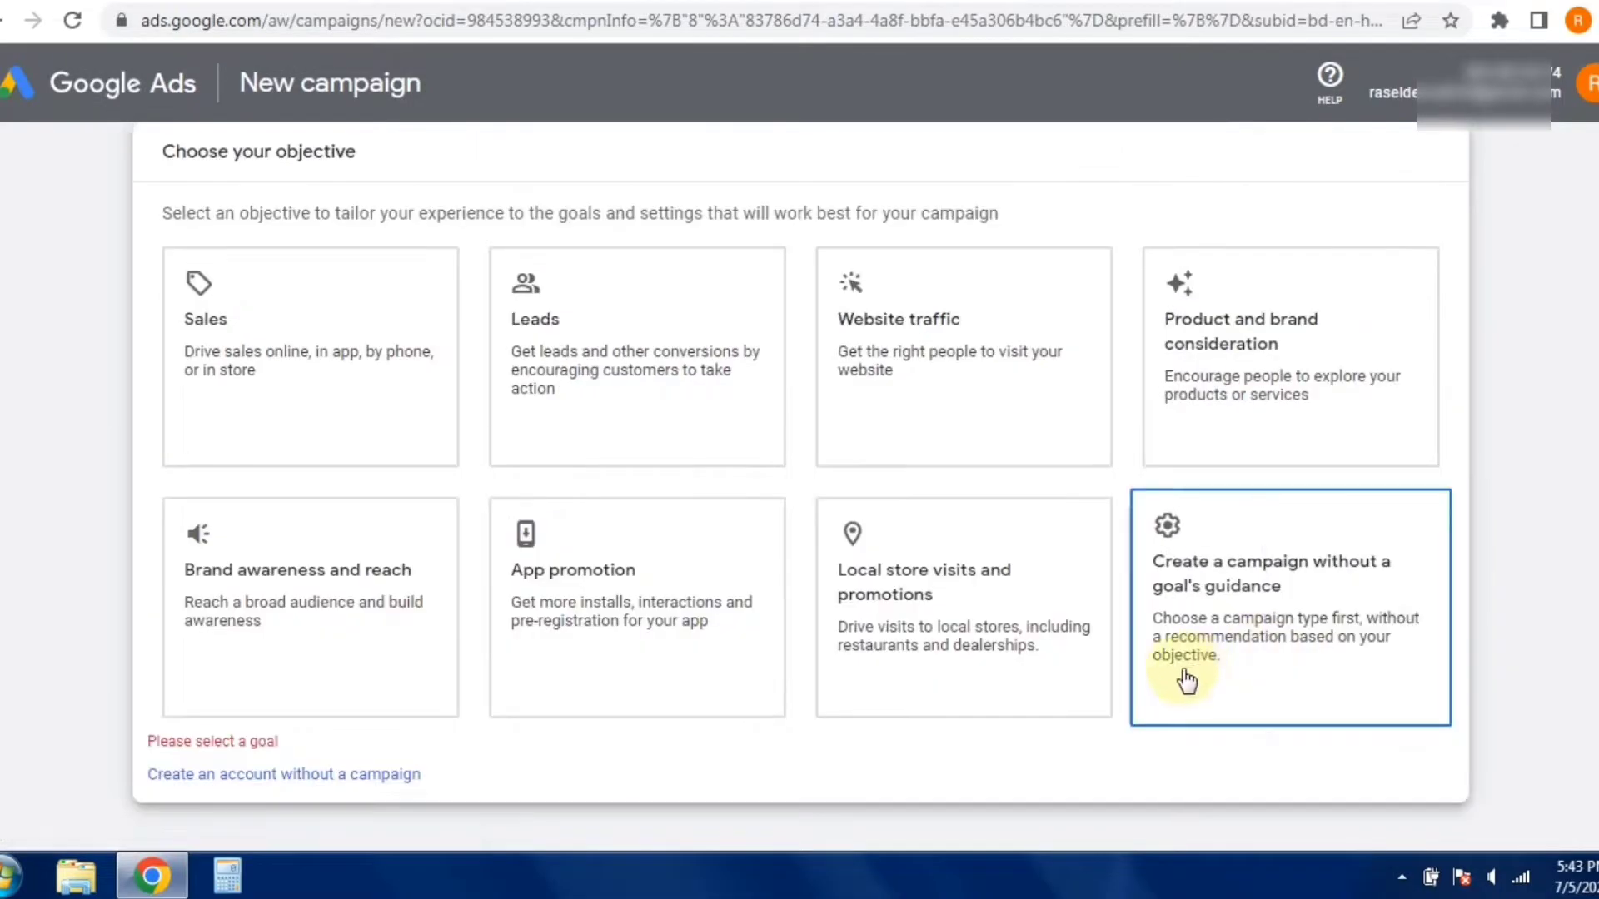
pyautogui.click(1052, 635)
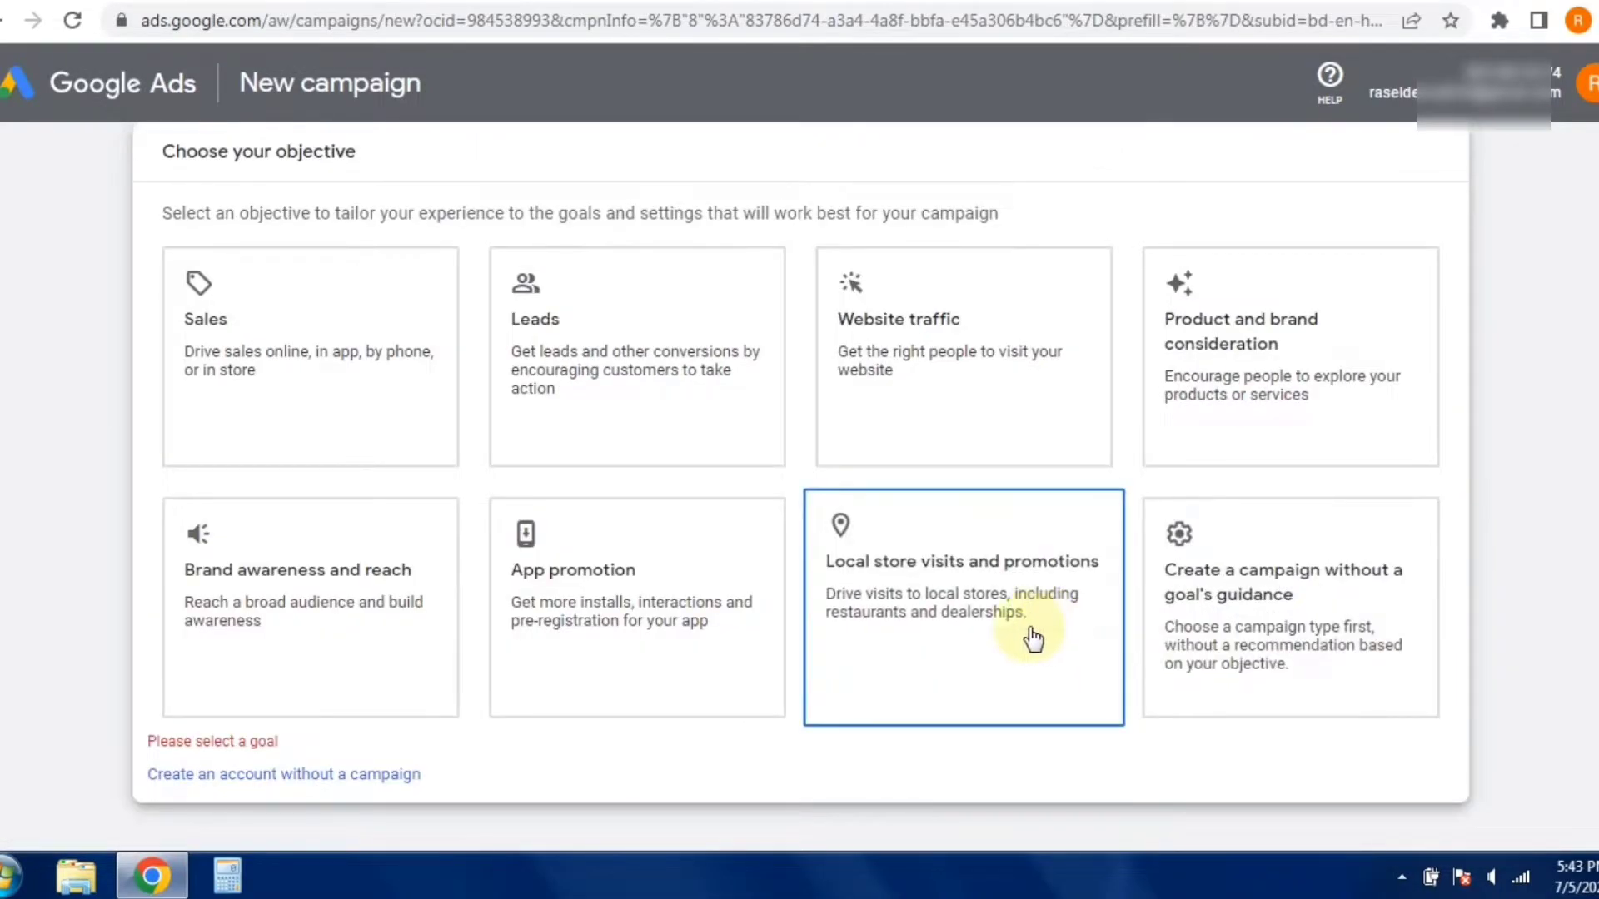
pyautogui.scroll(-3, 629, 781)
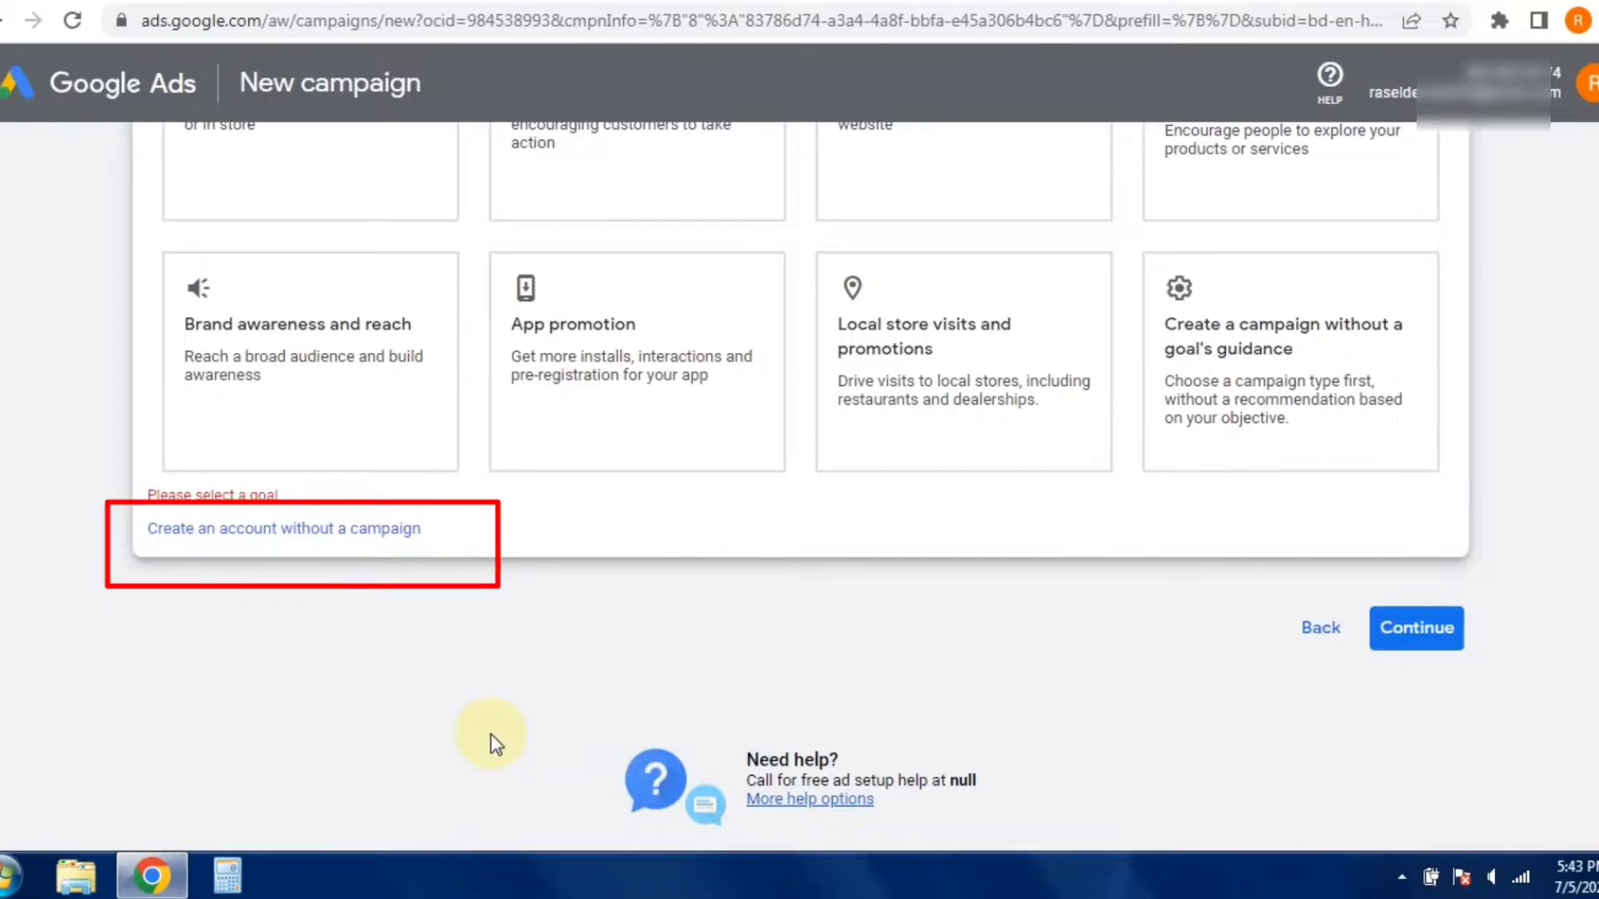
pyautogui.click(326, 531)
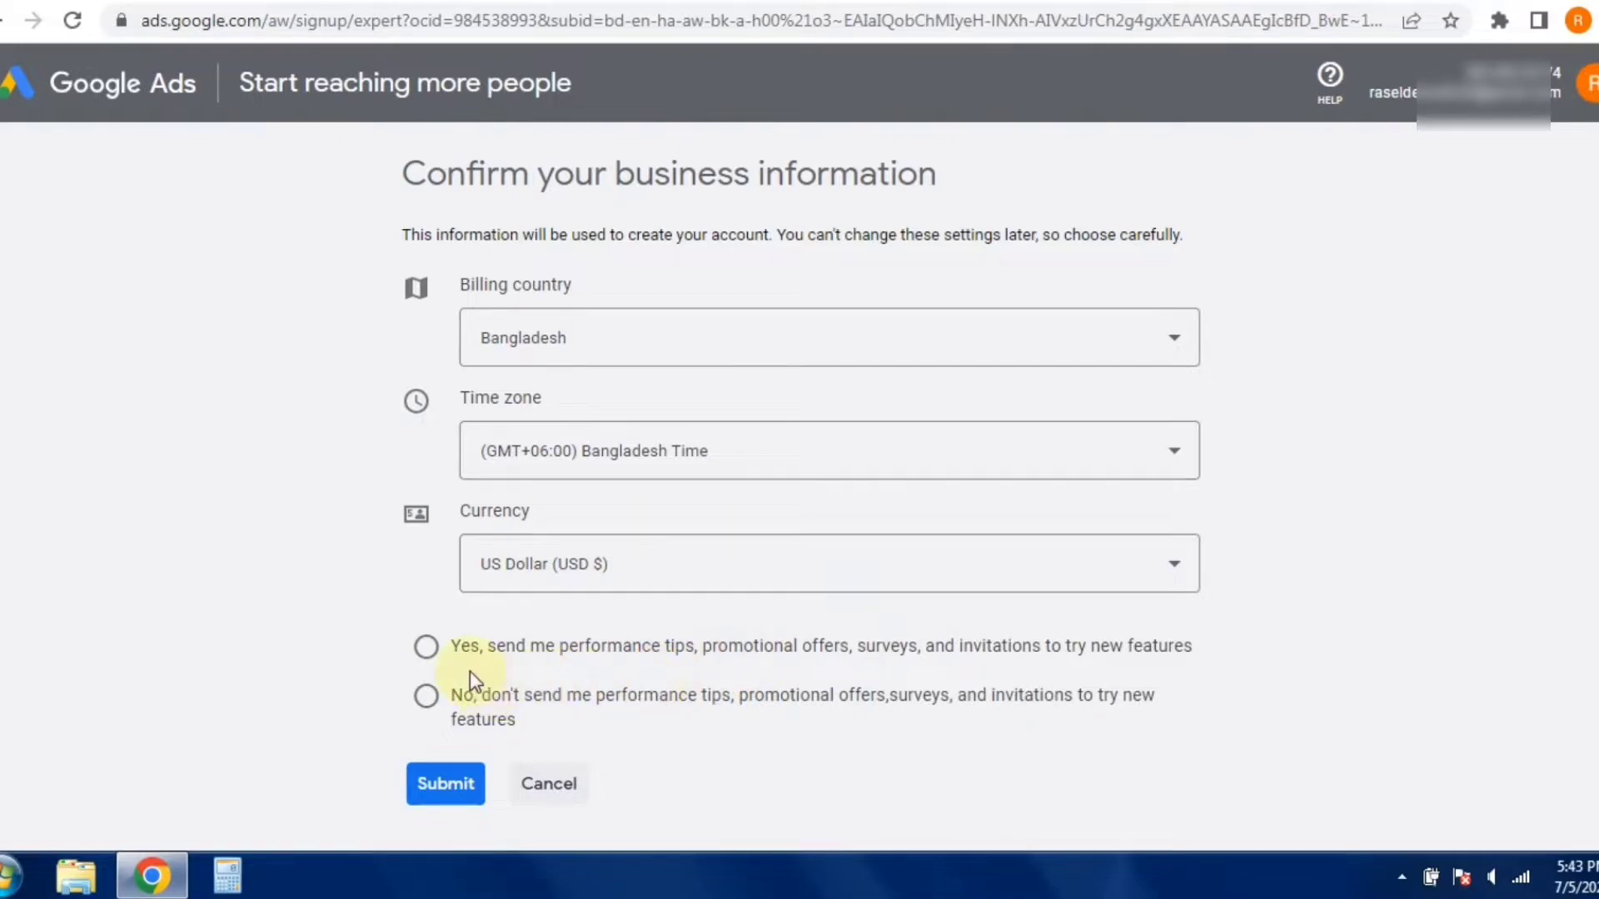
# Step: Decline performance tips and offers, then submit the Bangladesh, US Dollar business details
pyautogui.click(426, 650)
pyautogui.click(425, 696)
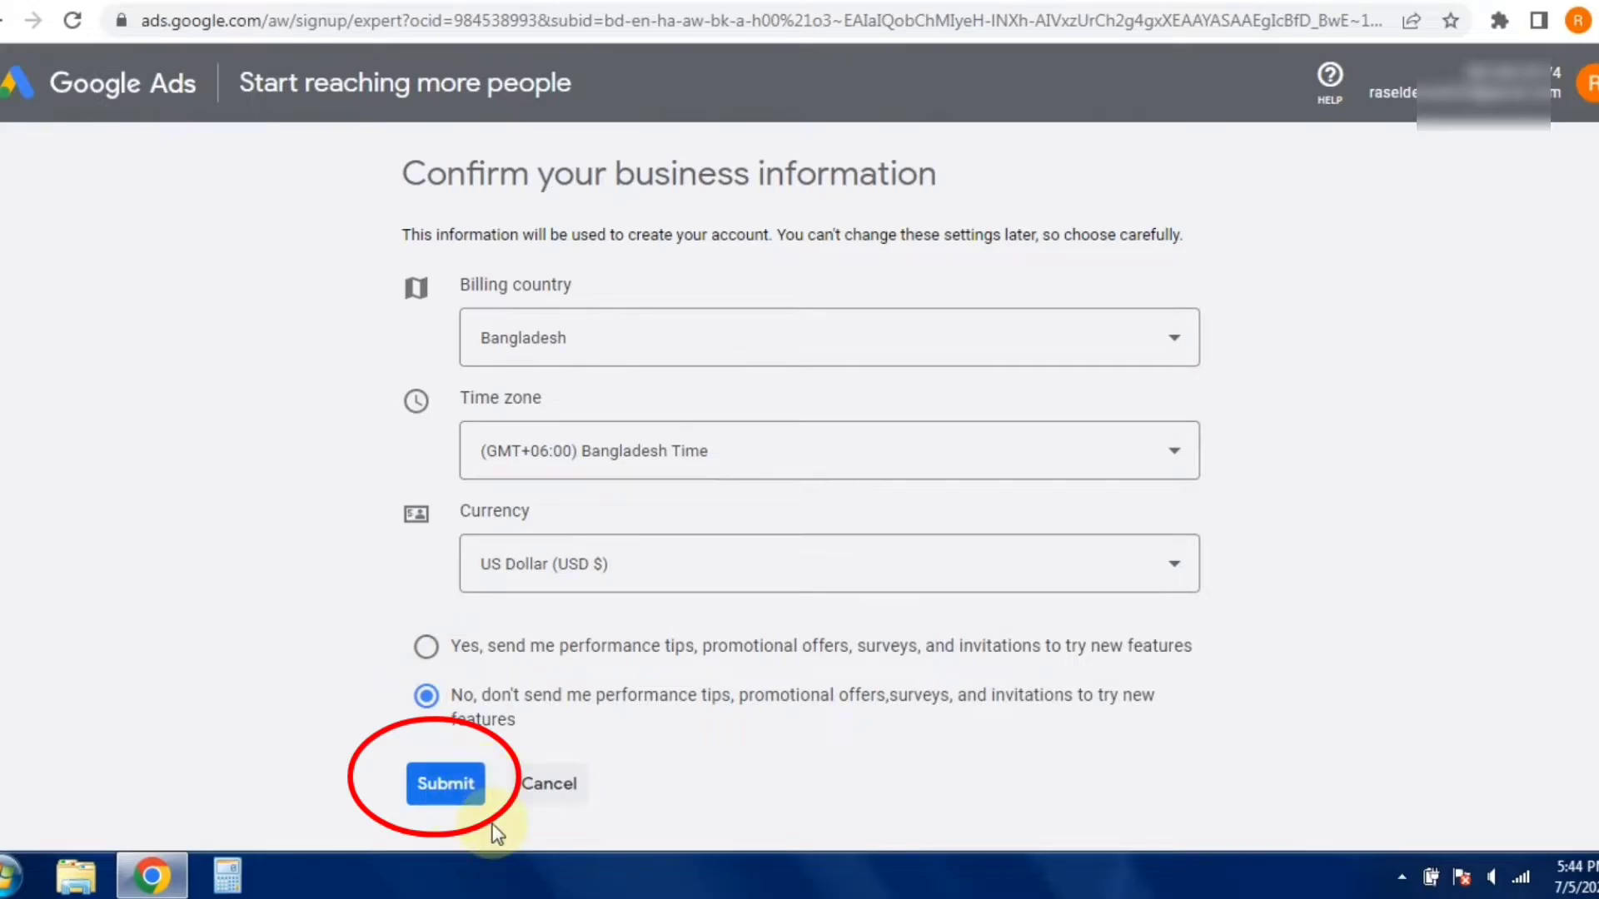
pyautogui.click(447, 784)
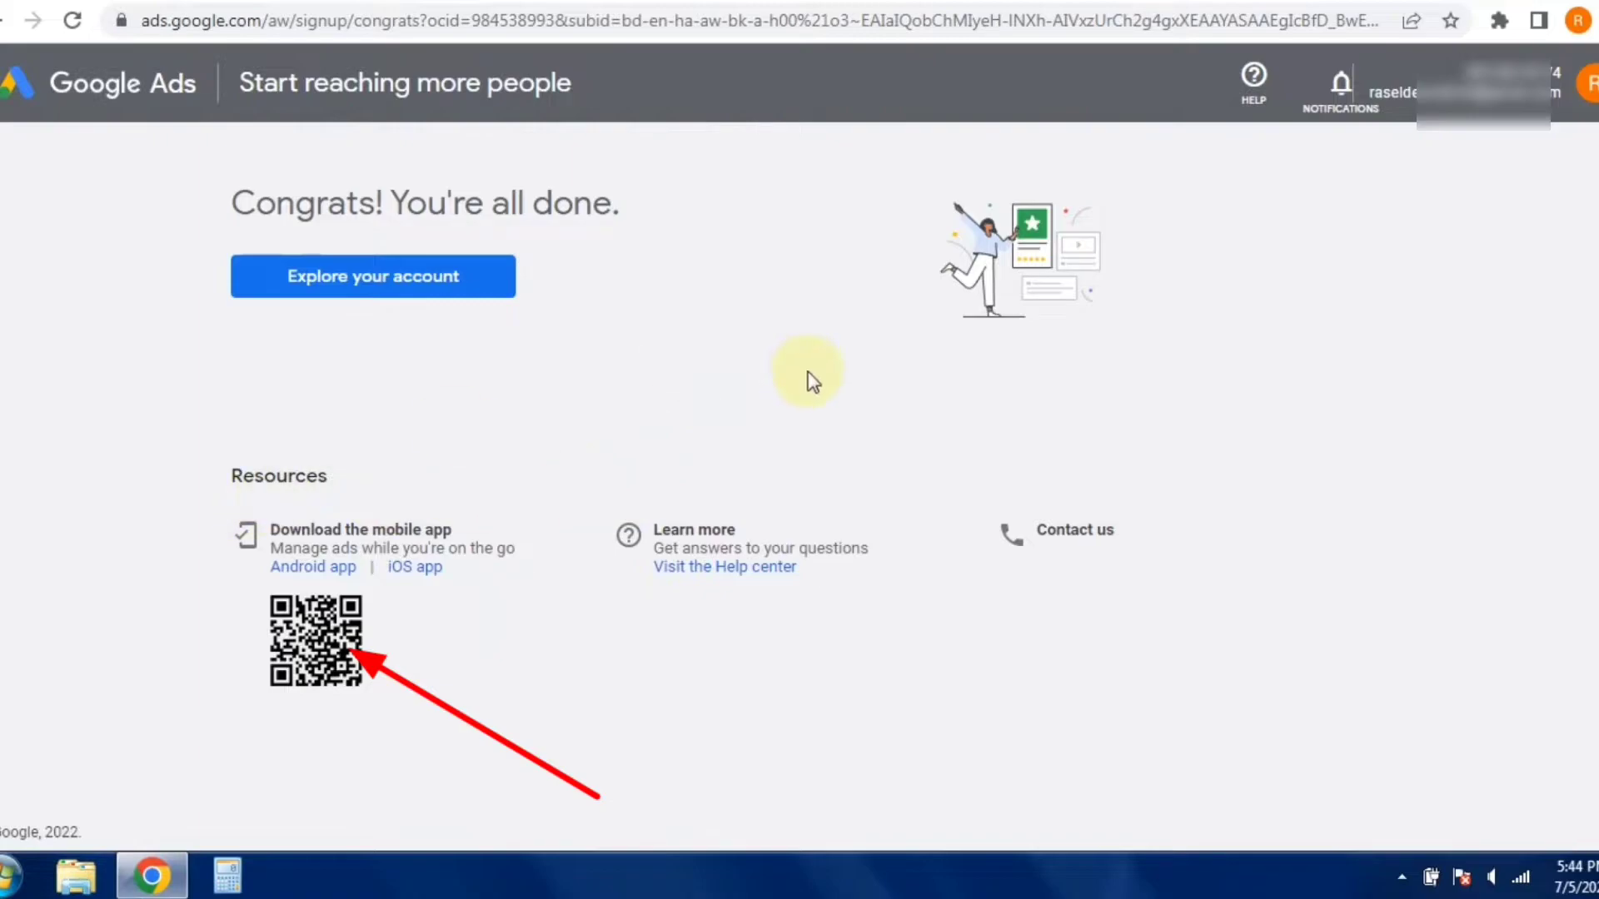
# Step: Enter the new account and open Tools and Settings > Setup > Preferences
pyautogui.click(426, 287)
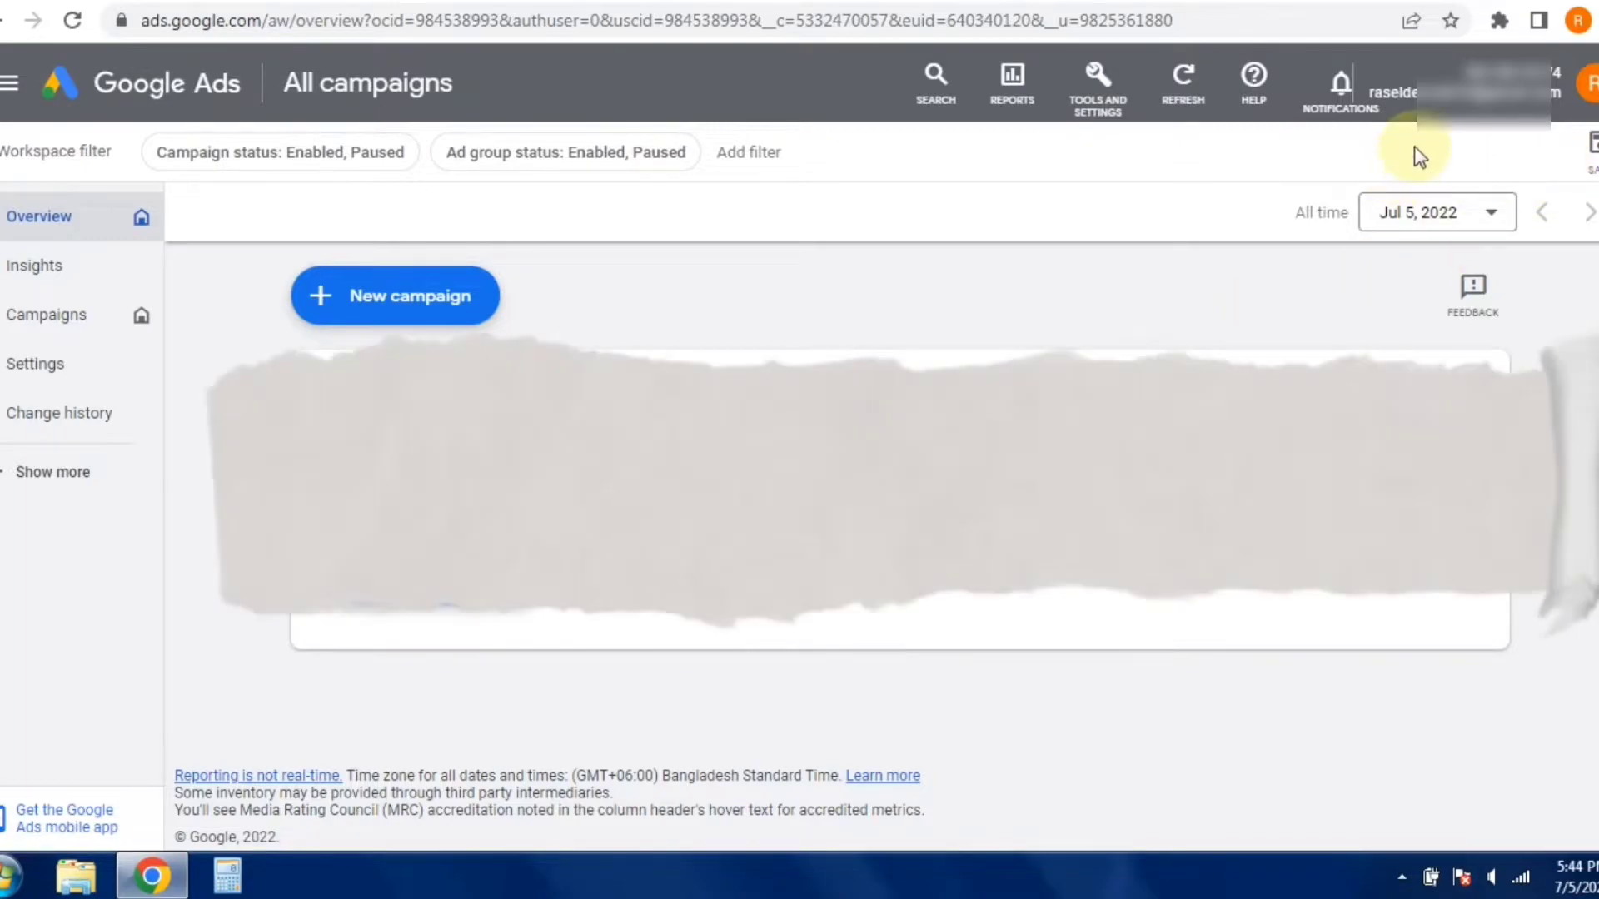
pyautogui.click(1104, 115)
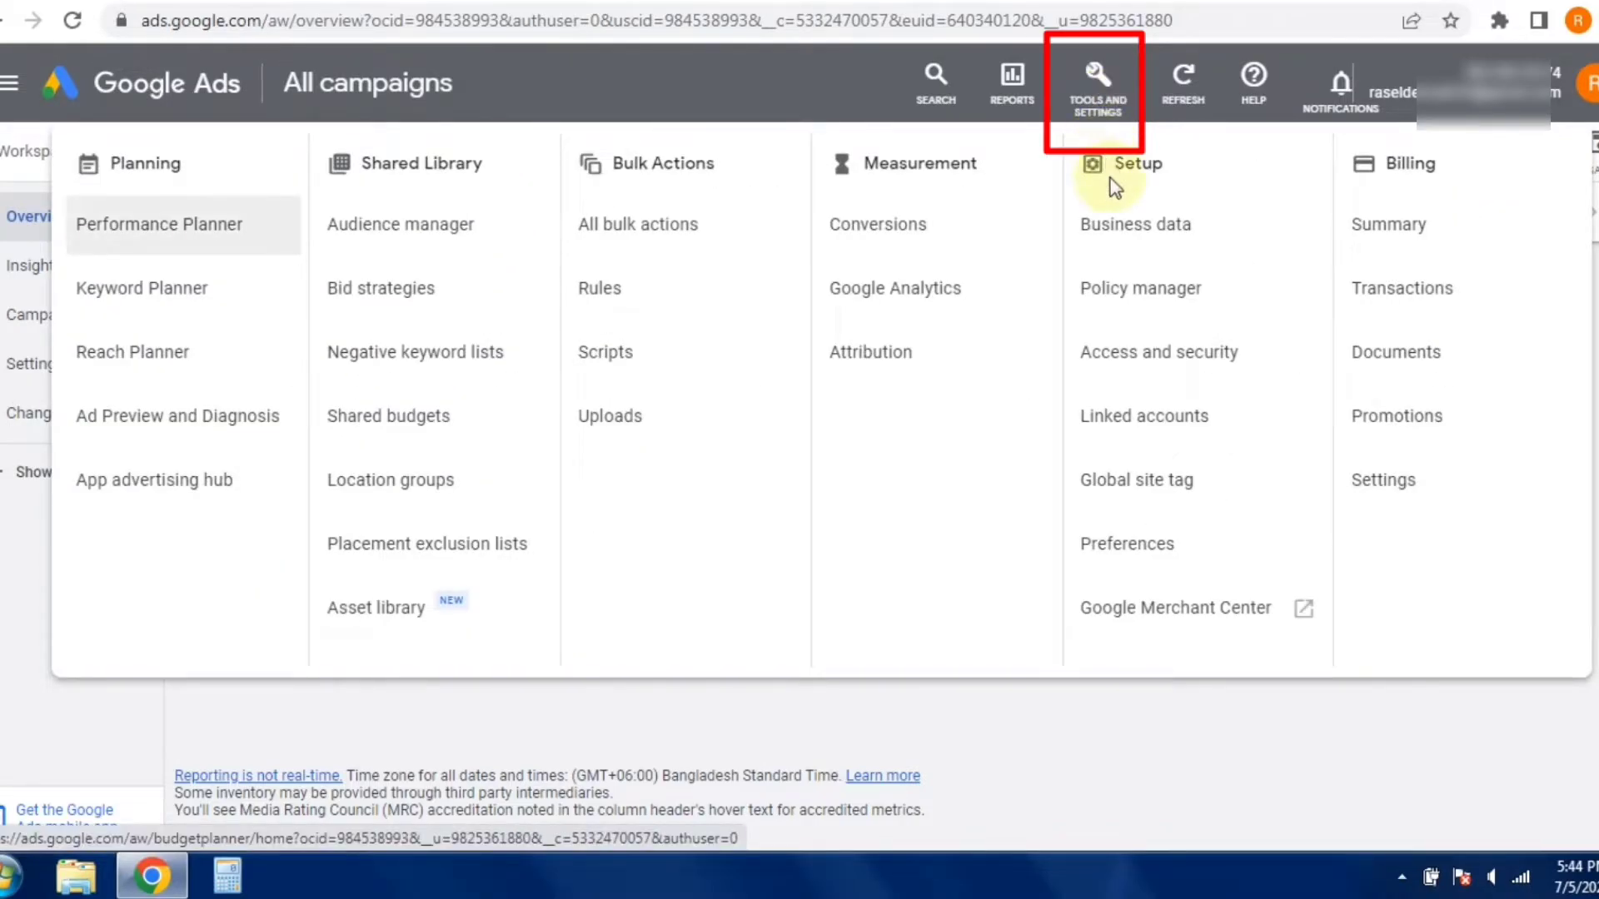
pyautogui.click(1128, 552)
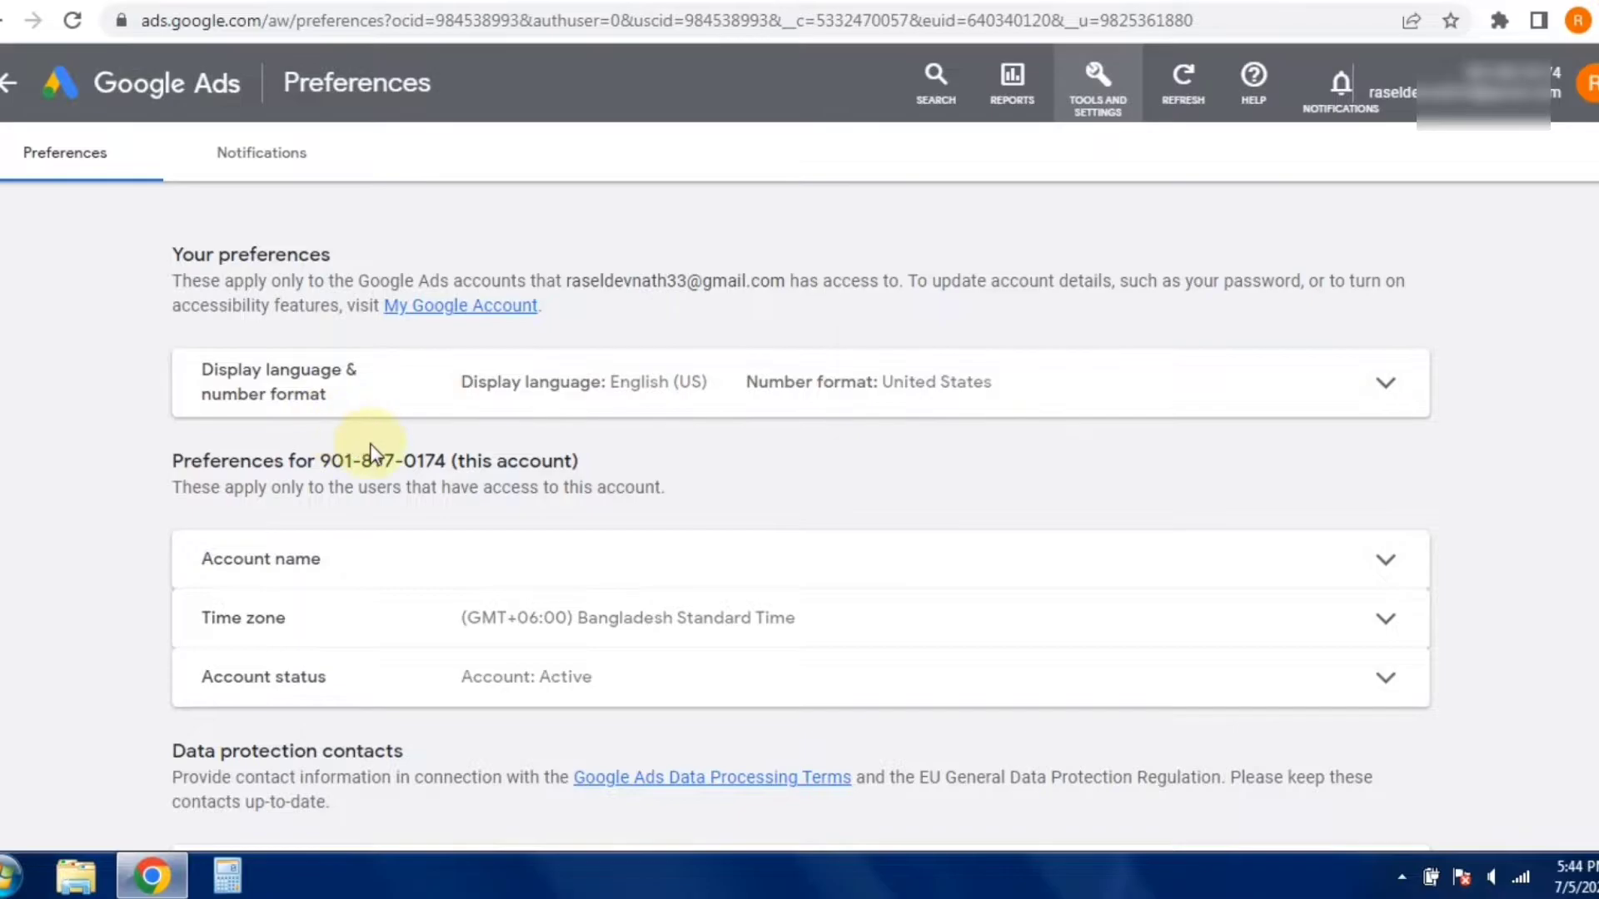
pyautogui.scroll(-3, 399, 467)
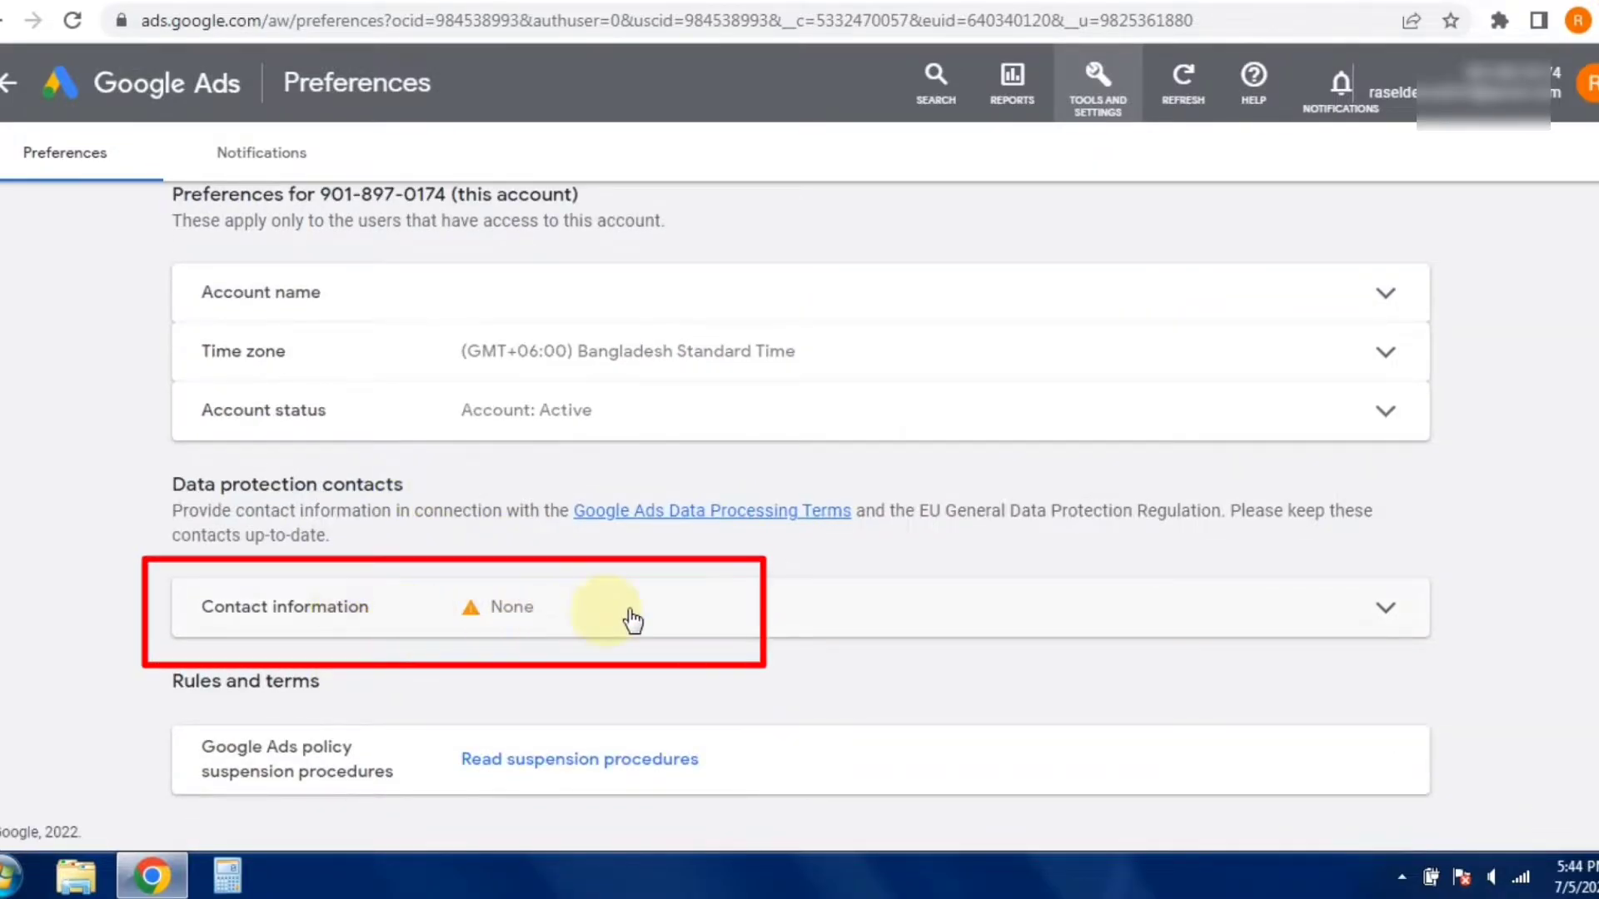
# Step: Expand the data protection contact form and enter the primary contact's name and e-mail
pyautogui.click(856, 626)
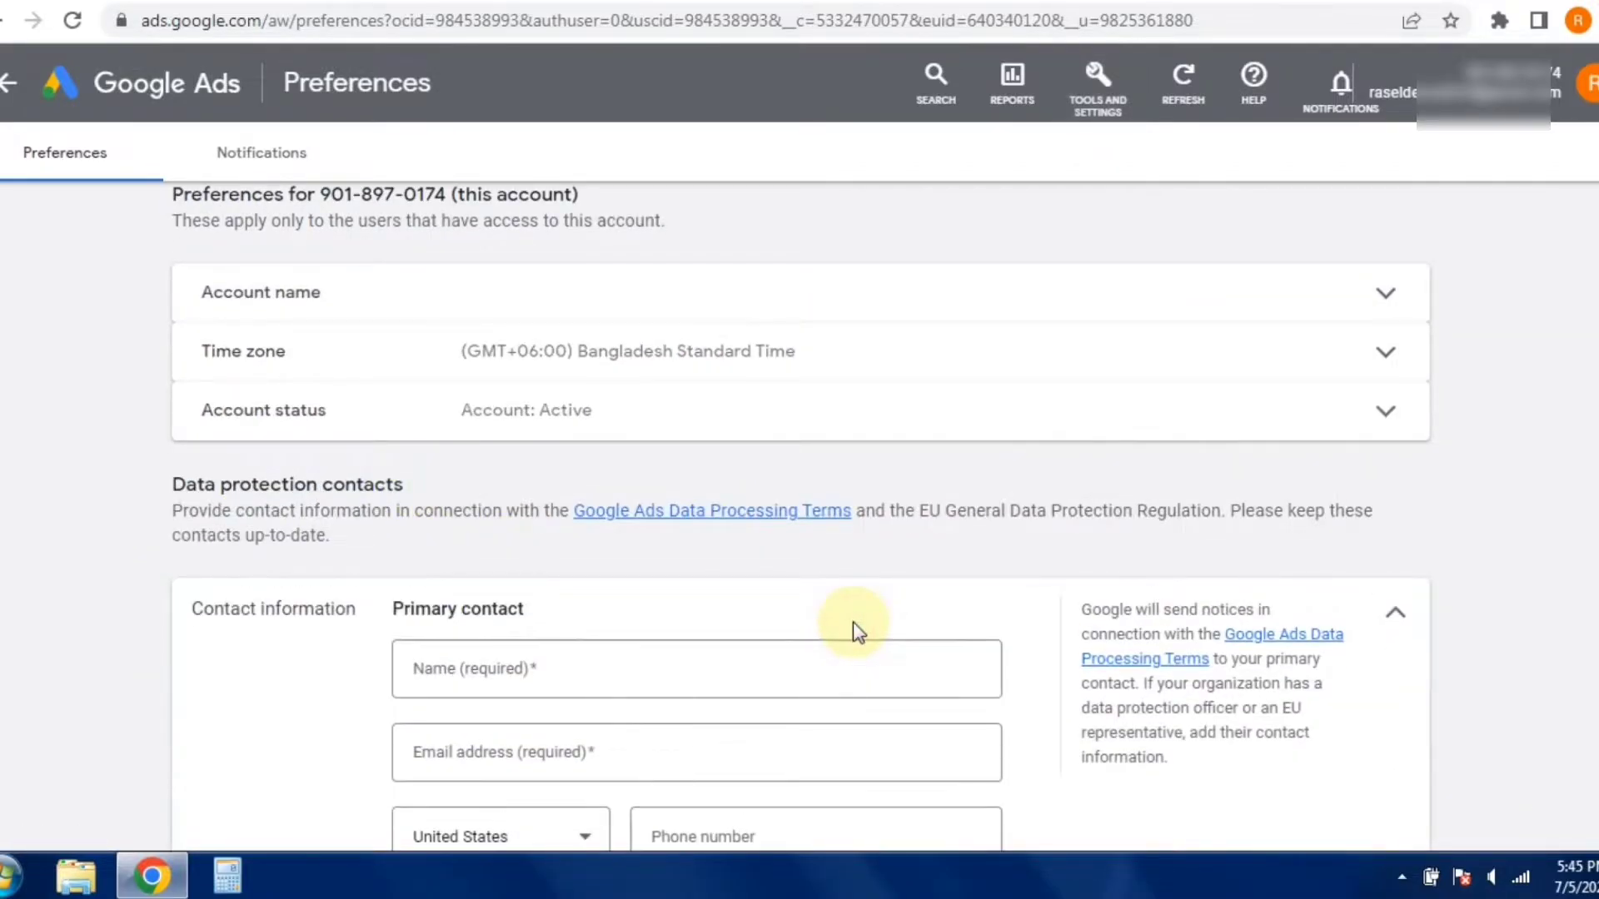
pyautogui.scroll(-1, 867, 624)
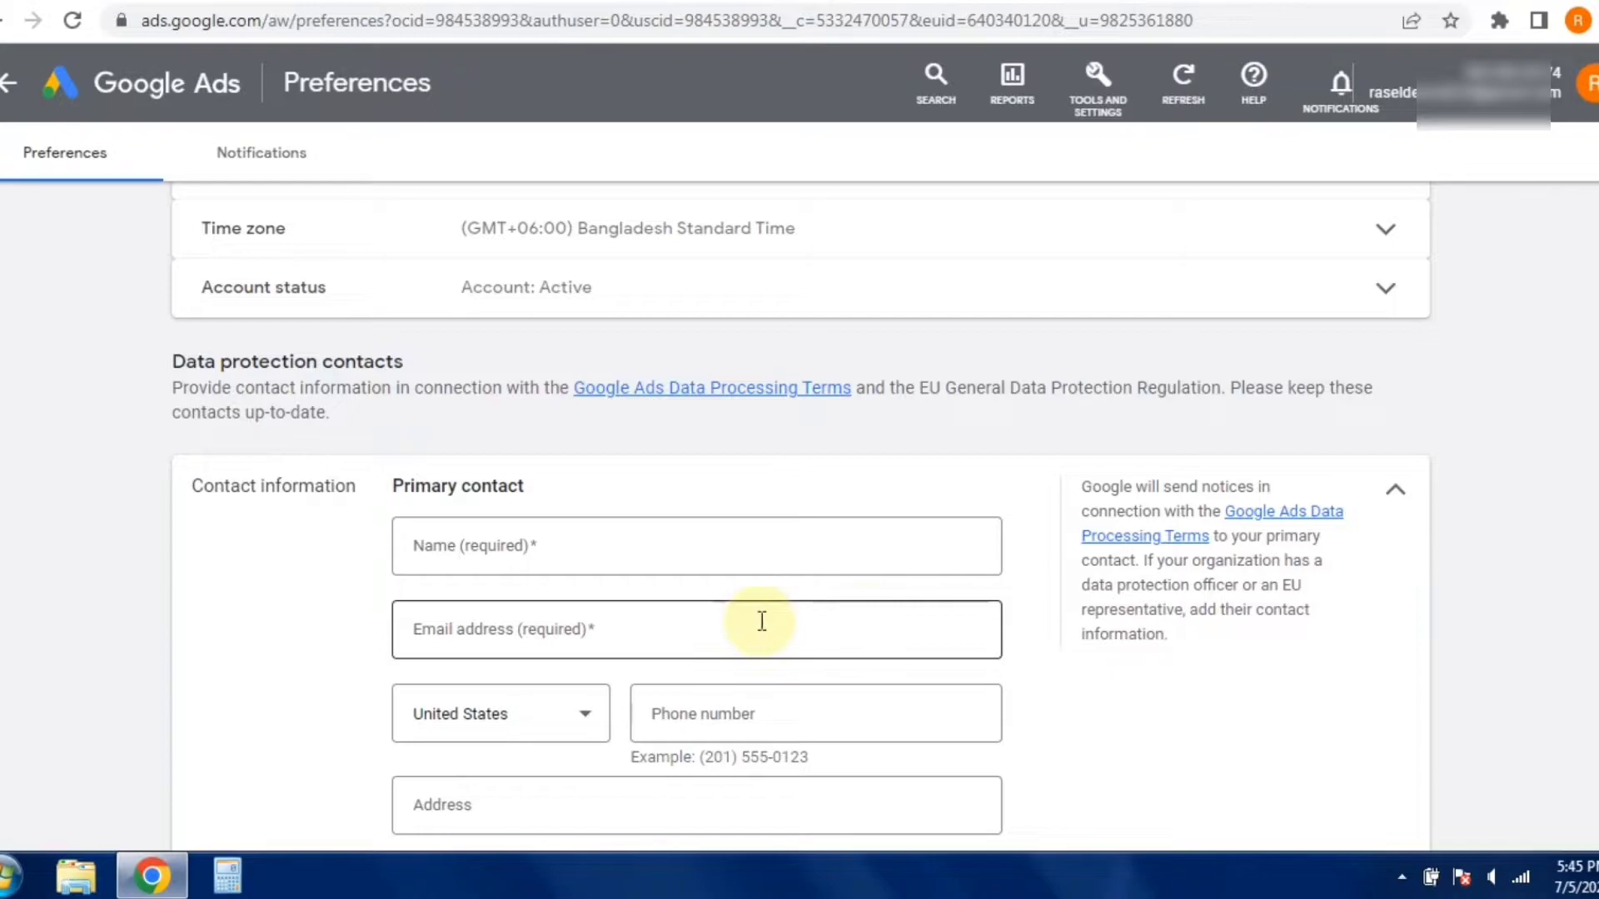
pyautogui.click(556, 547)
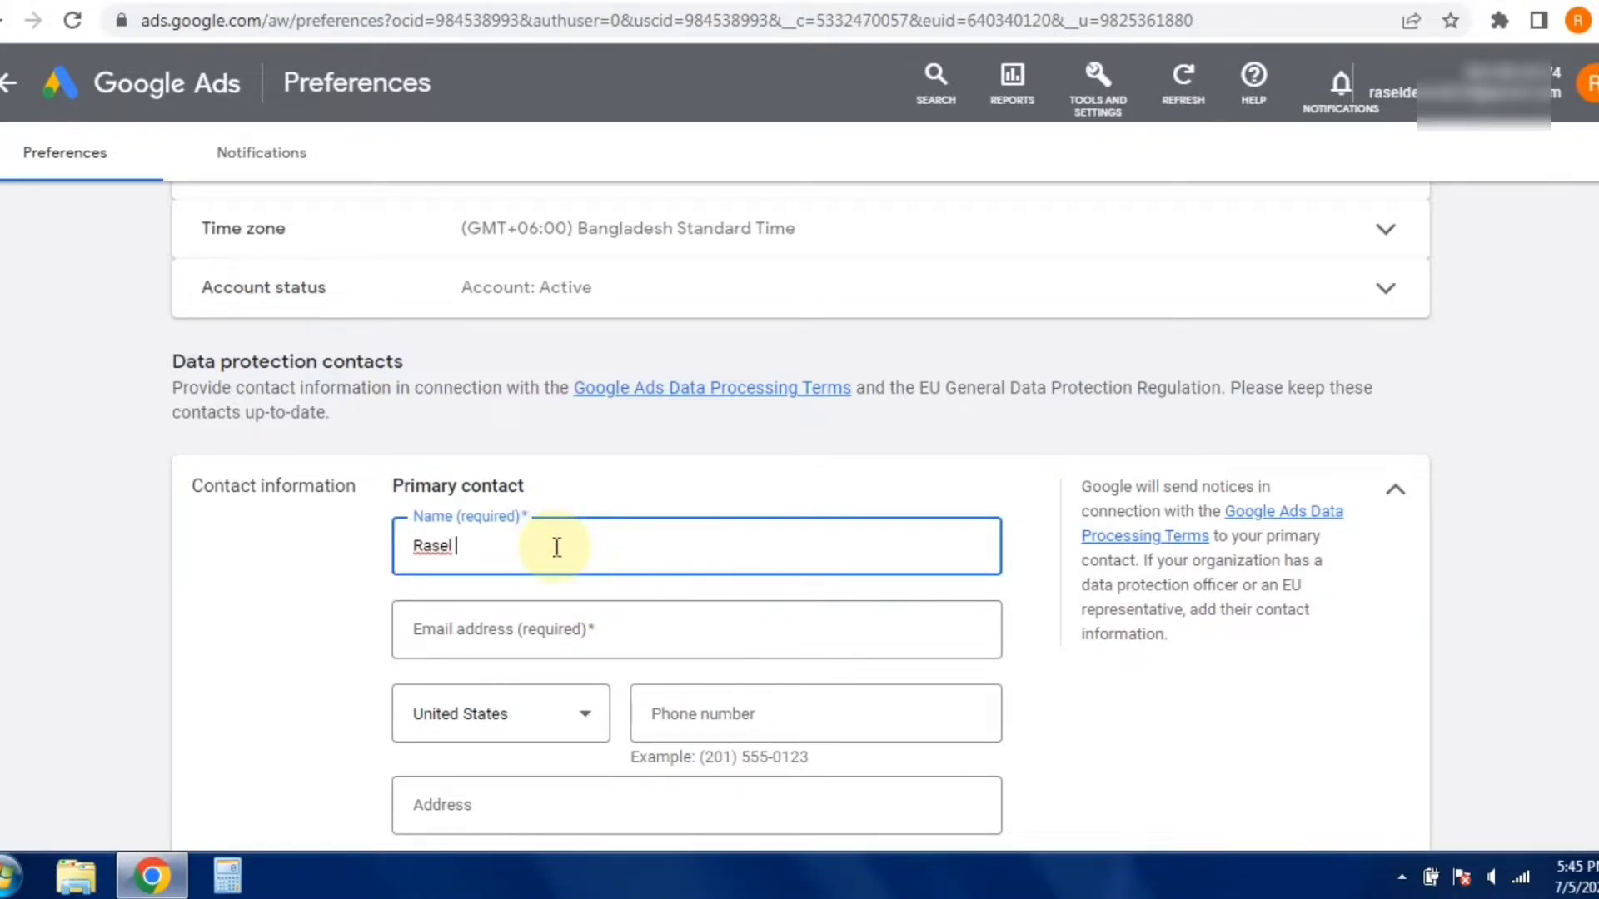
pyautogui.press('Tab')
pyautogui.write('raseld')
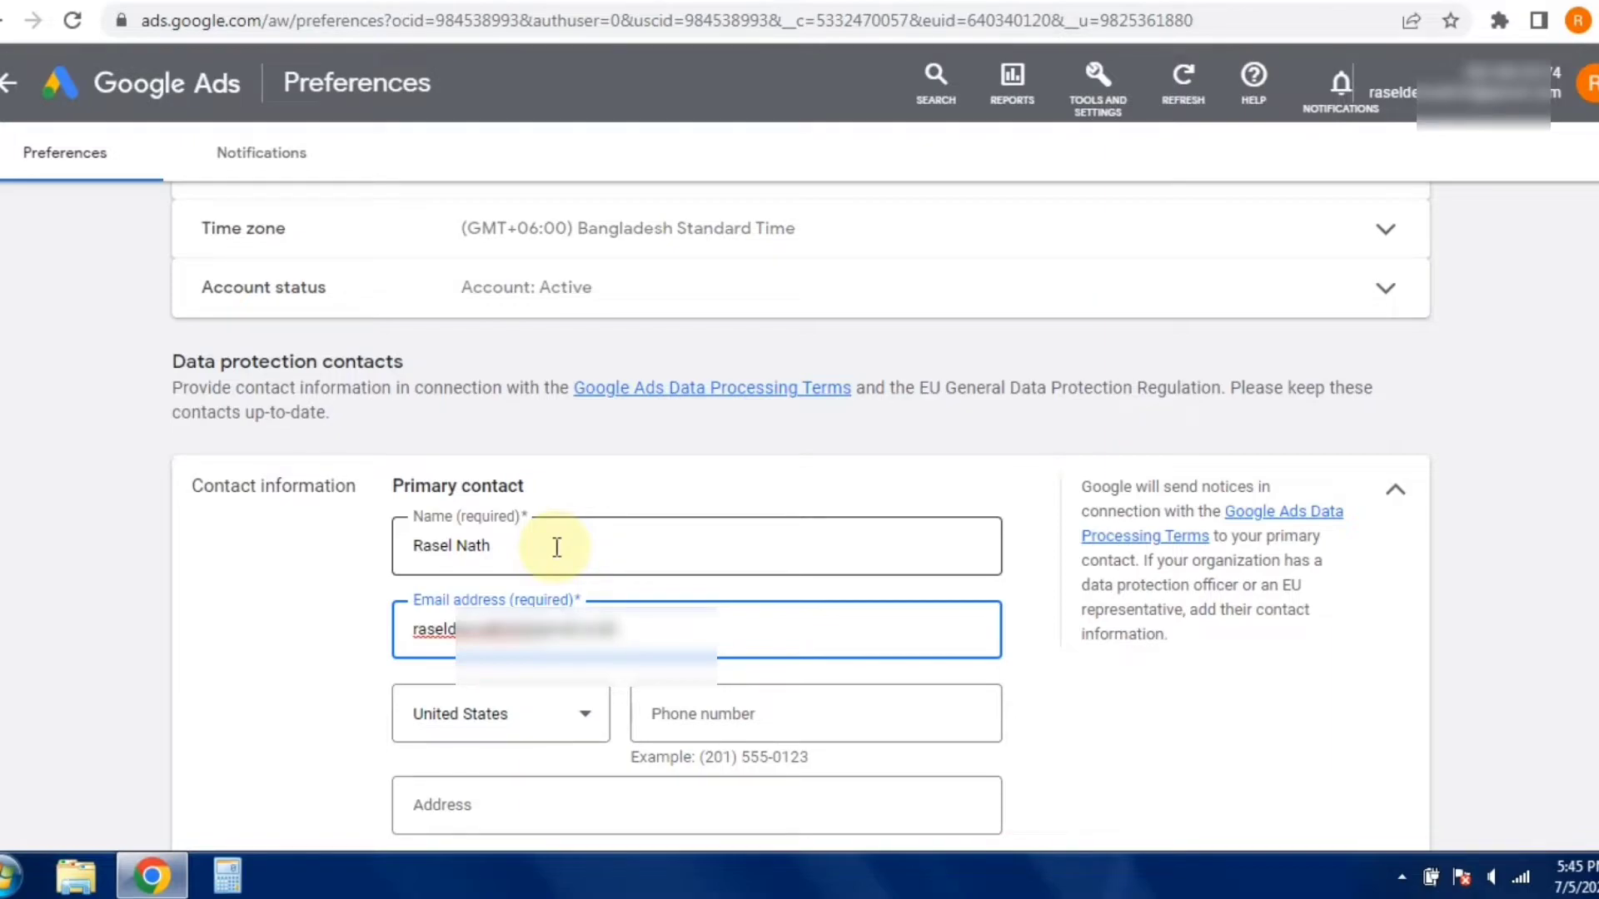
# Step: Set the contact's phone country to Bangladesh and enter the phone number
pyautogui.click(587, 713)
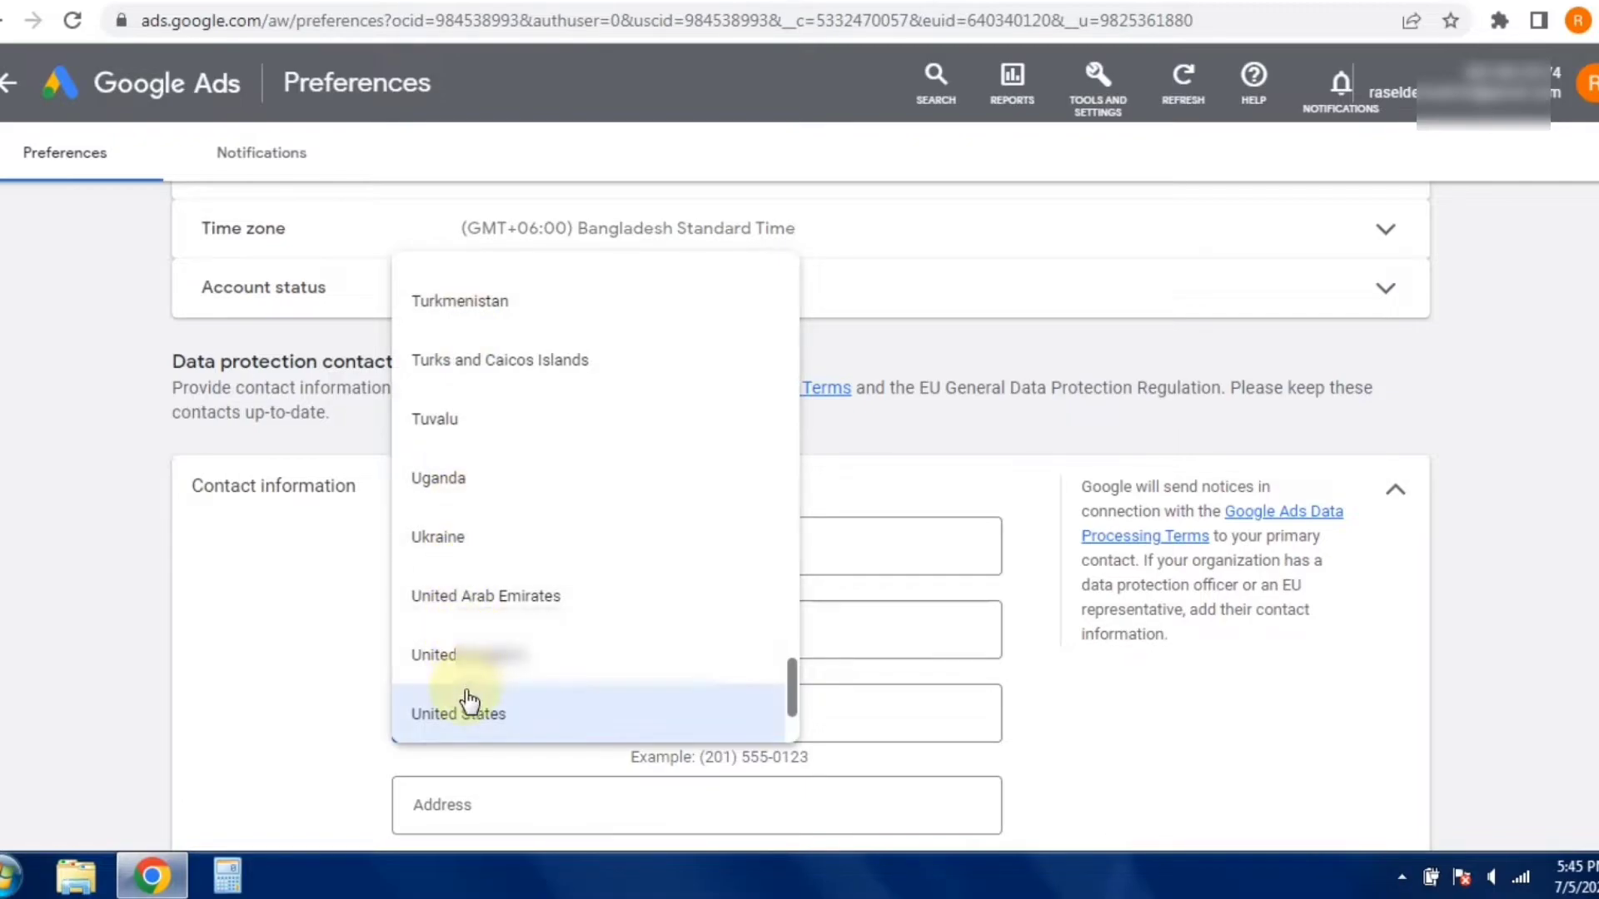
pyautogui.scroll(20, 475, 581)
pyautogui.scroll(20, 498, 575)
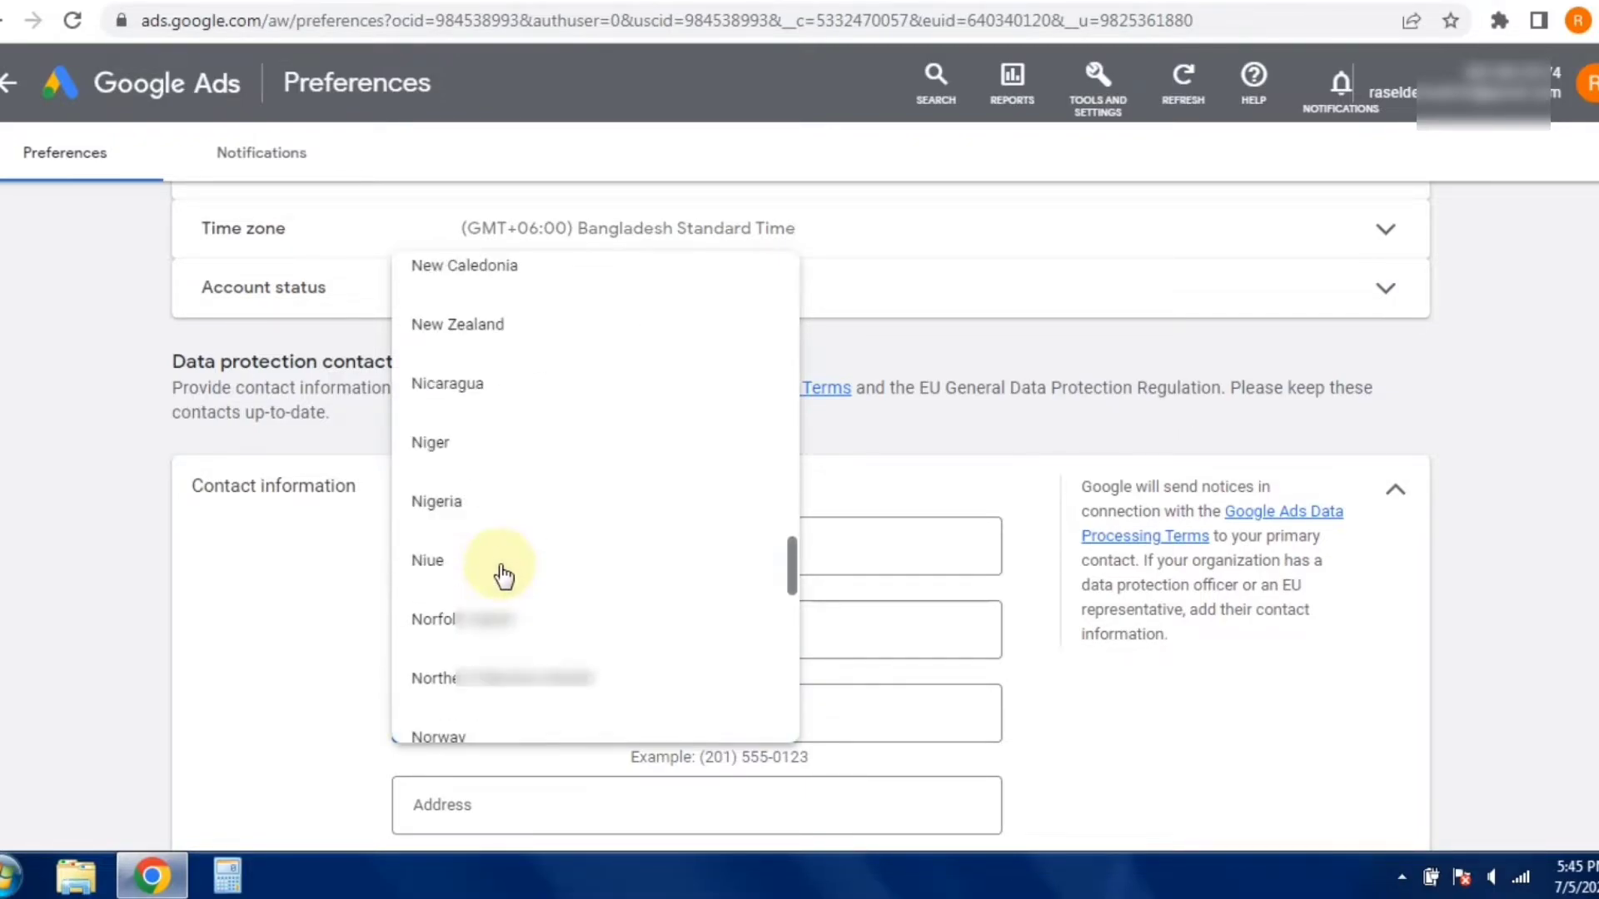
pyautogui.scroll(20, 502, 575)
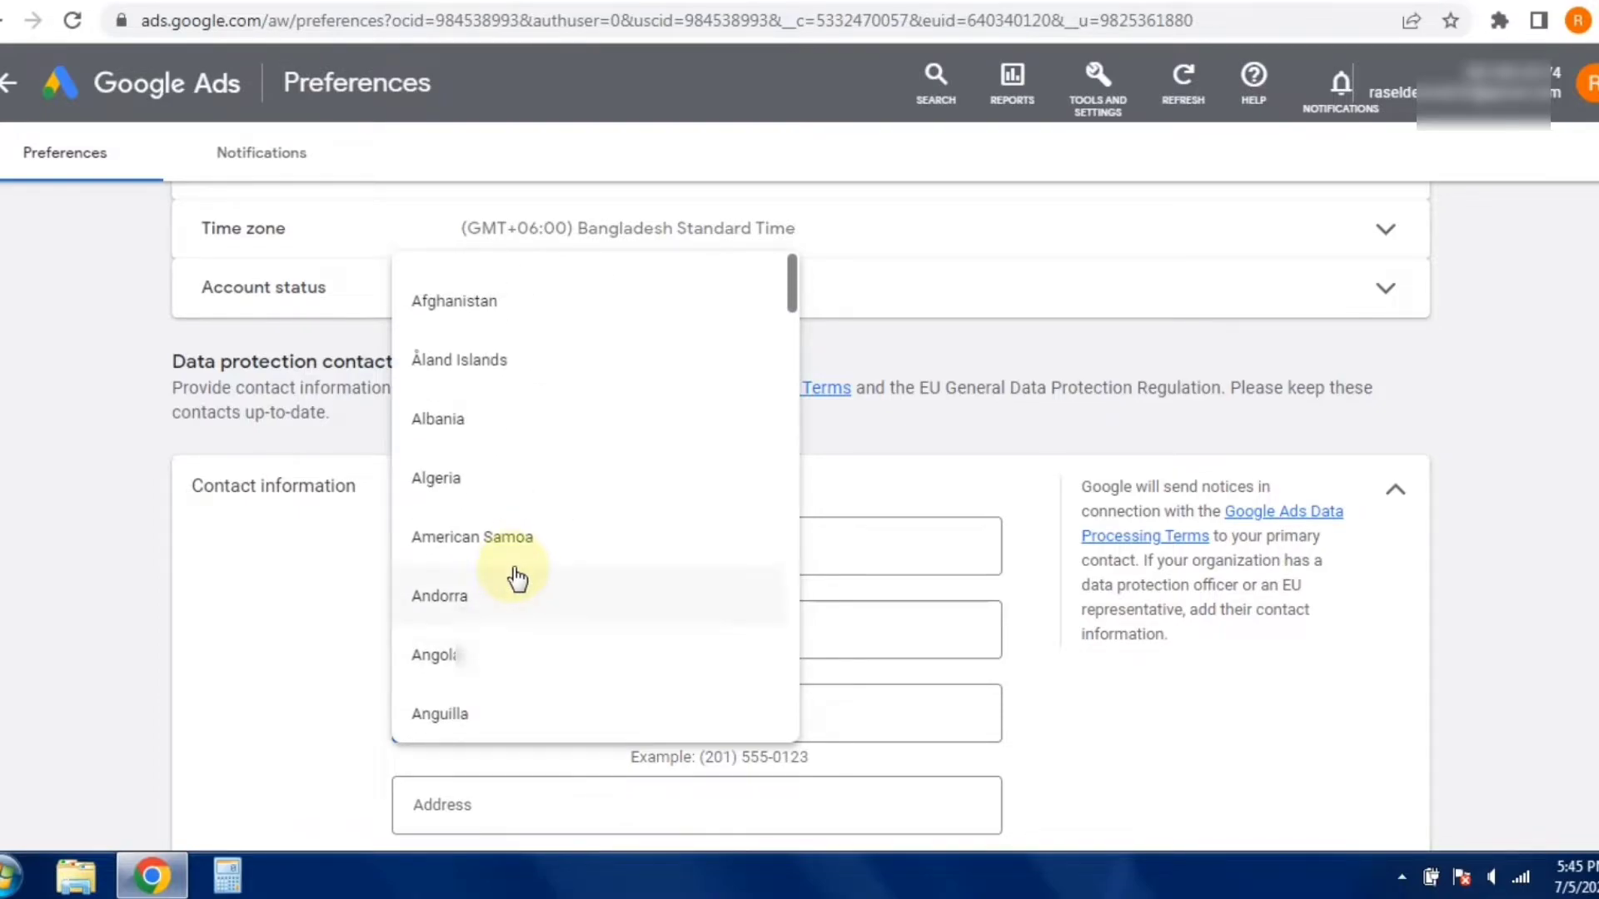
pyautogui.scroll(-6, 516, 577)
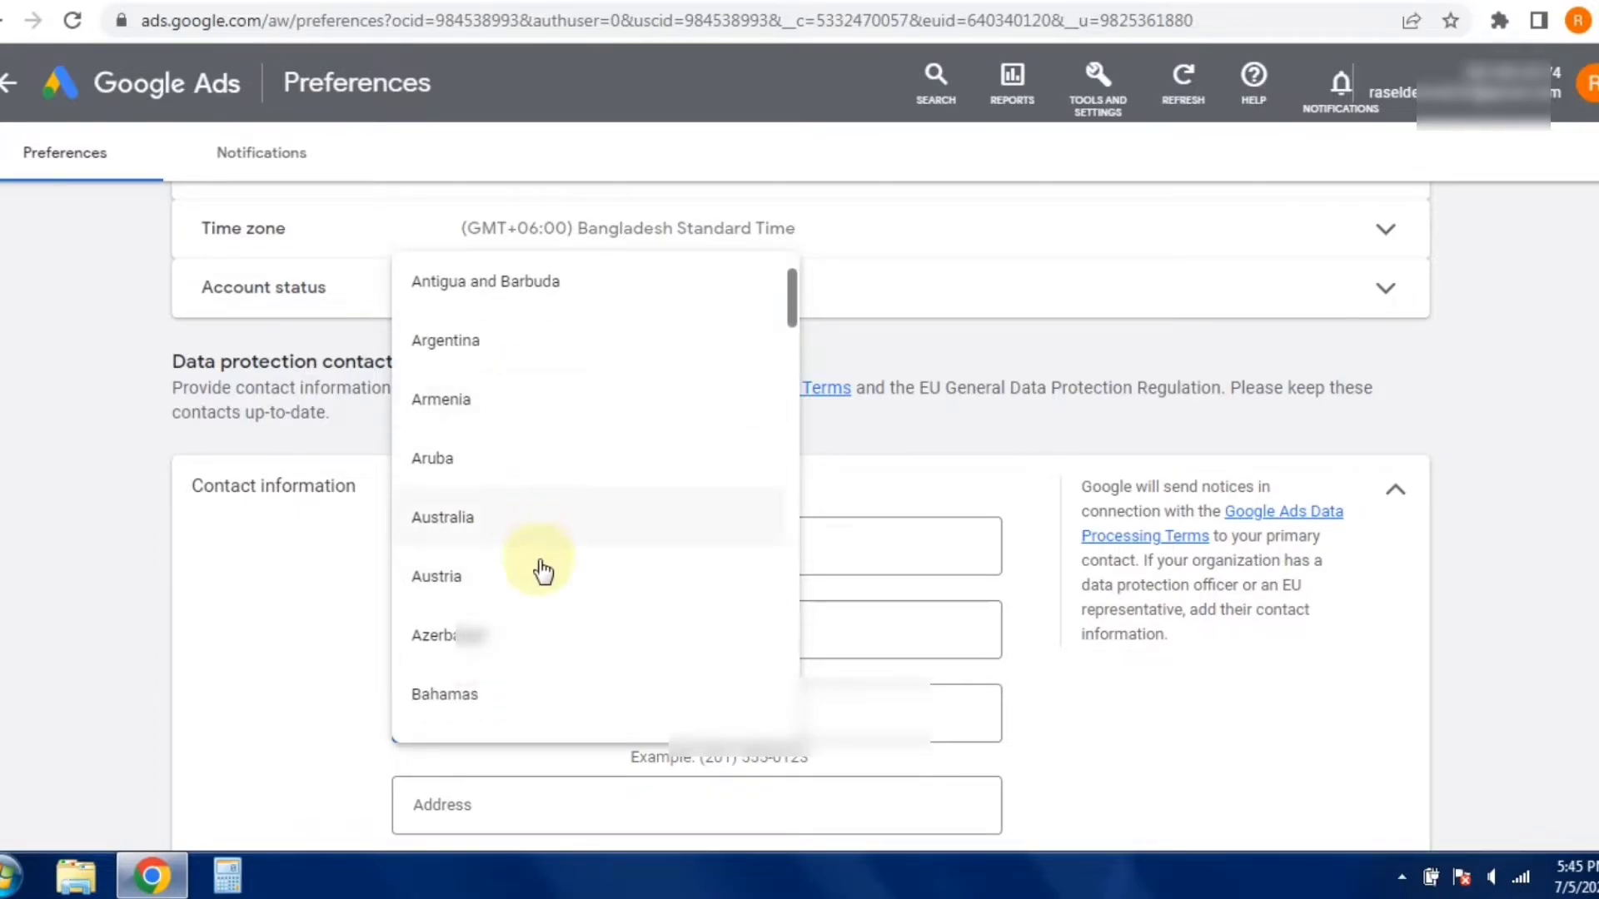
pyautogui.scroll(-4, 535, 574)
pyautogui.click(492, 448)
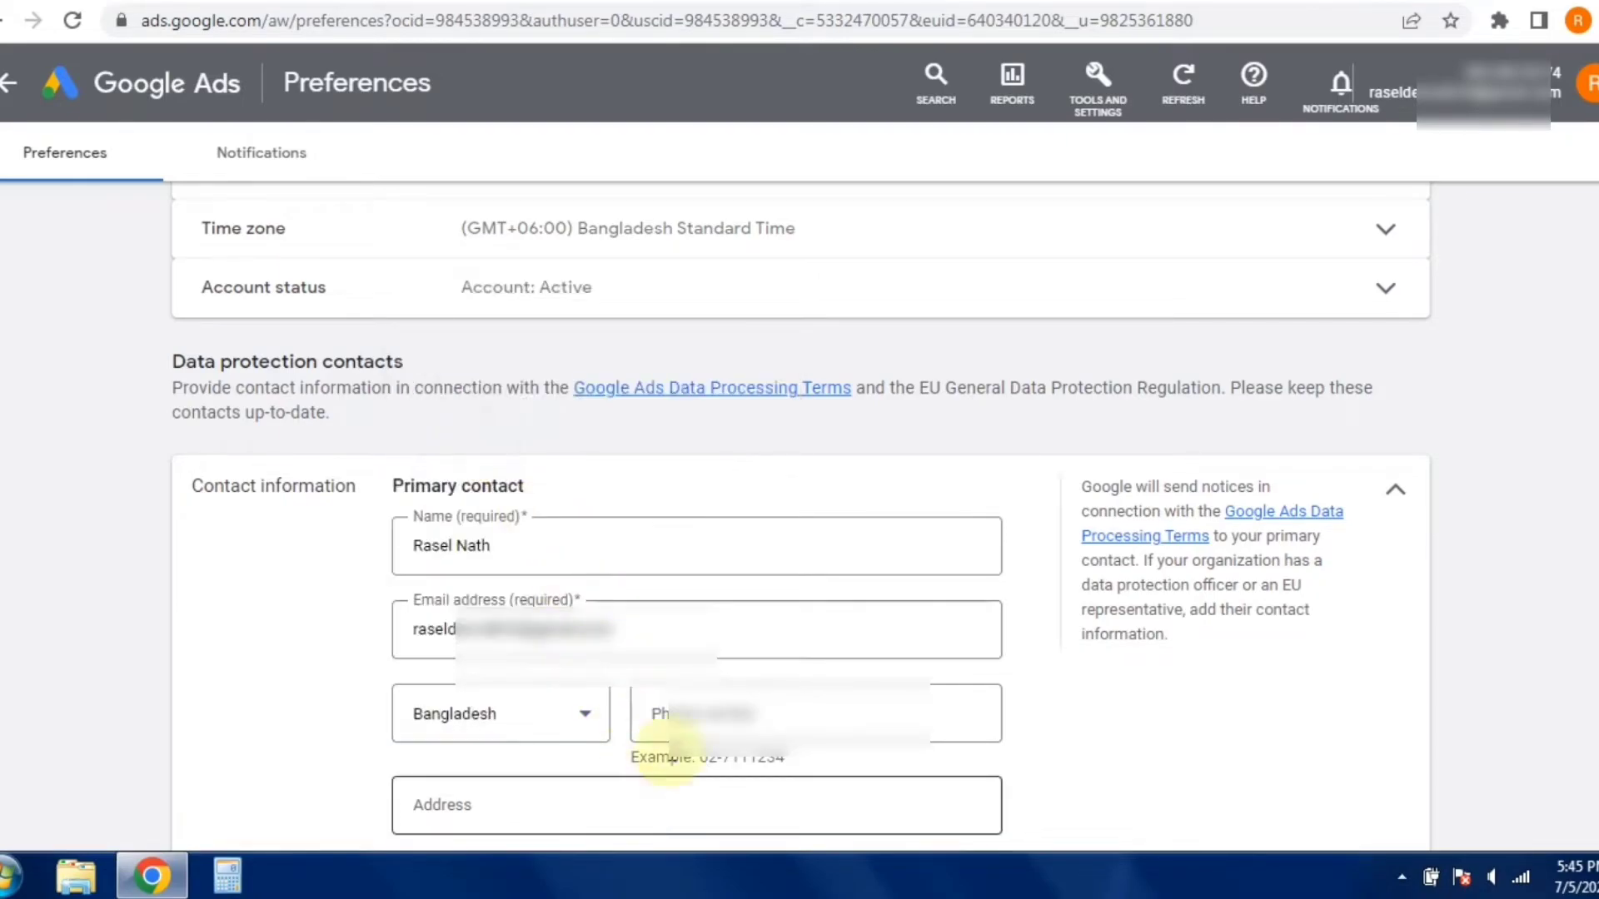
pyautogui.click(733, 712)
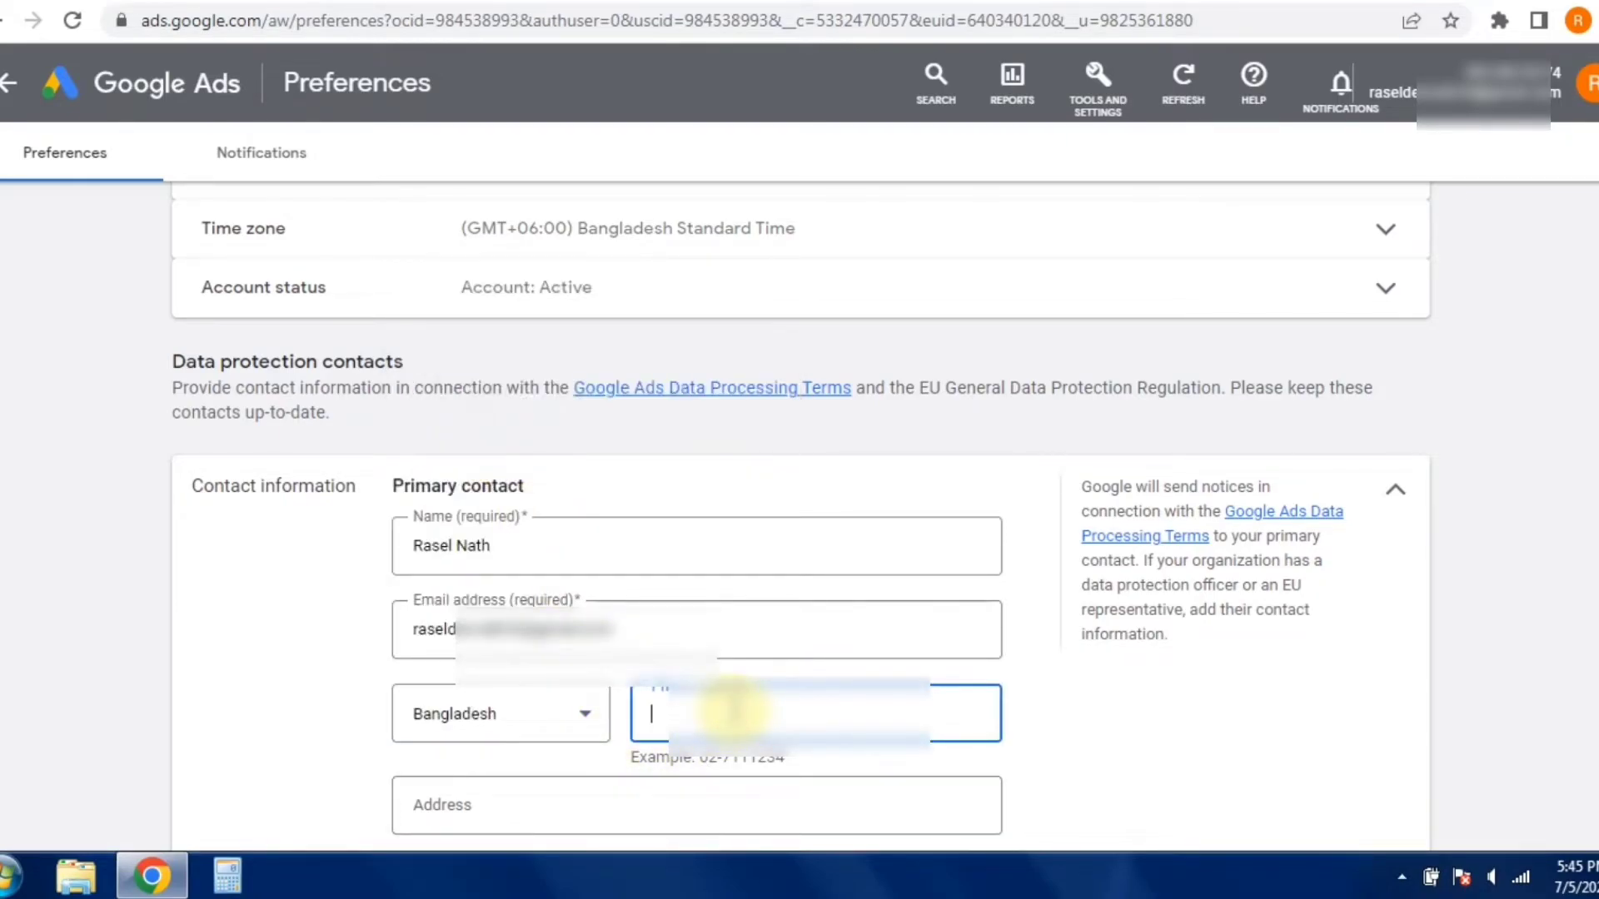
pyautogui.write('01')
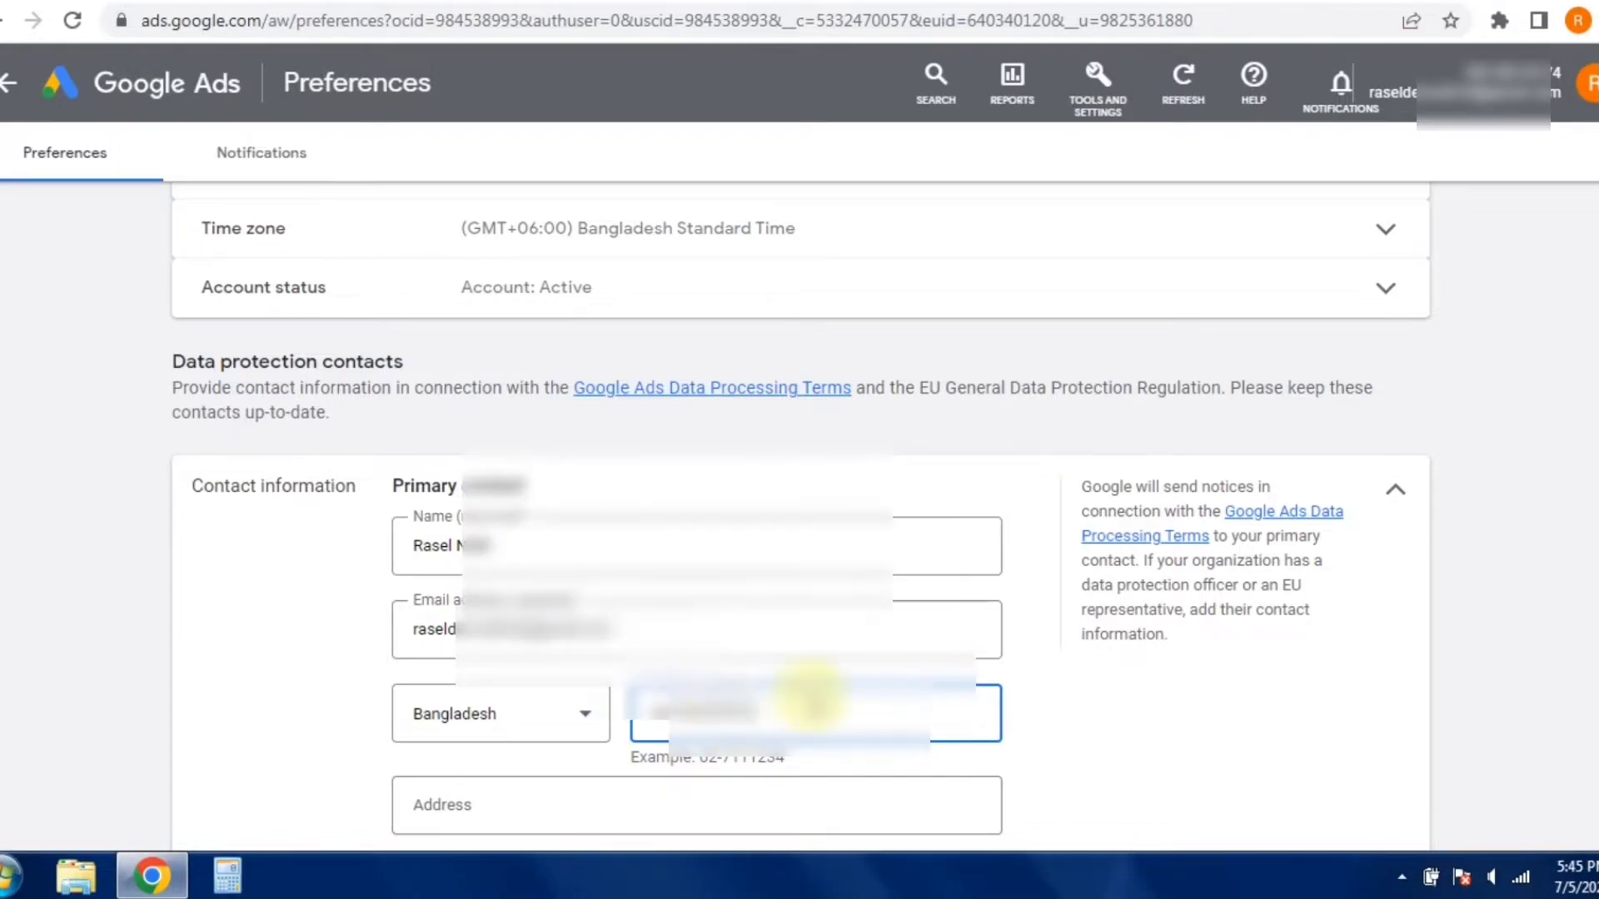
# Step: Enter the primary contact's address and save the data protection contact information
pyautogui.scroll(-2, 571, 783)
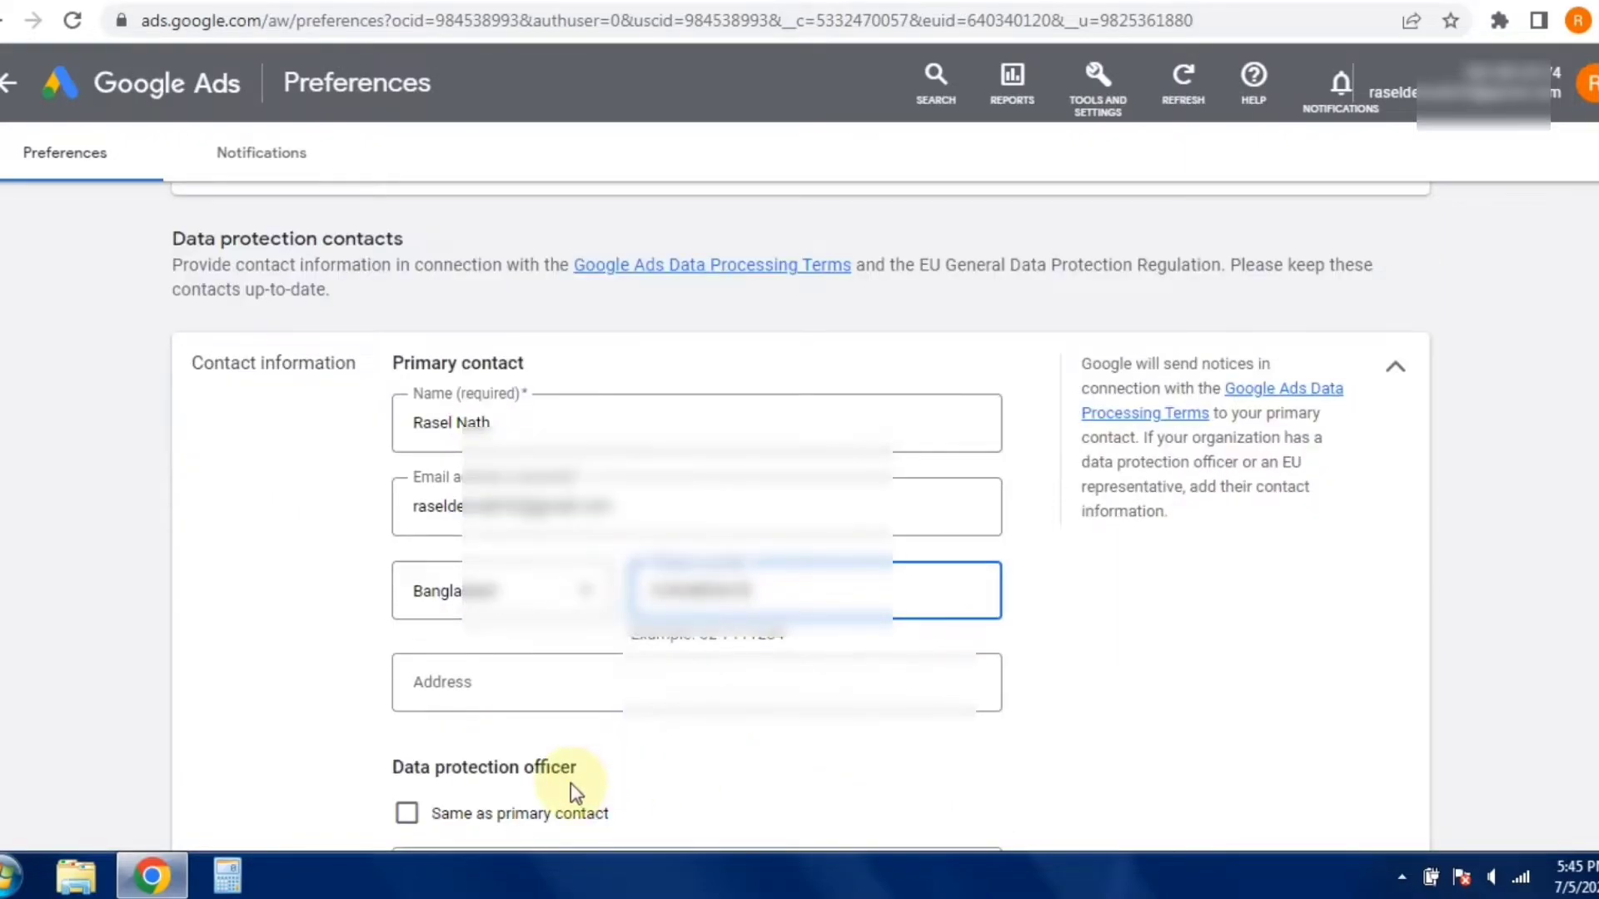
pyautogui.click(609, 692)
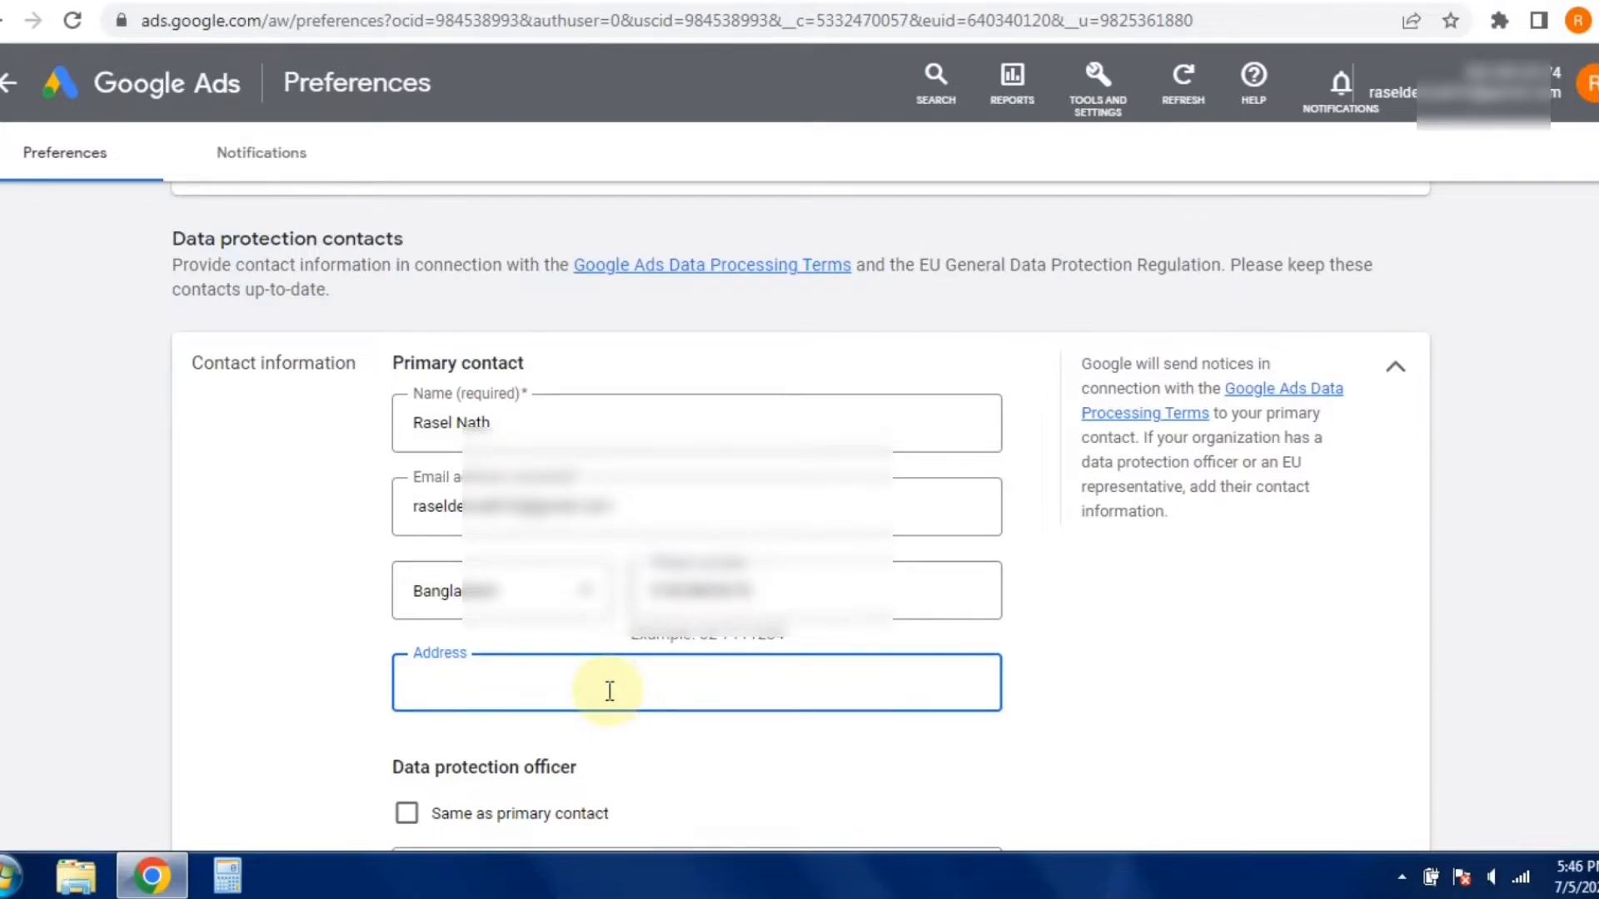
pyautogui.write('Ma')
pyautogui.write('fa')
pyautogui.scroll(-1, 598, 718)
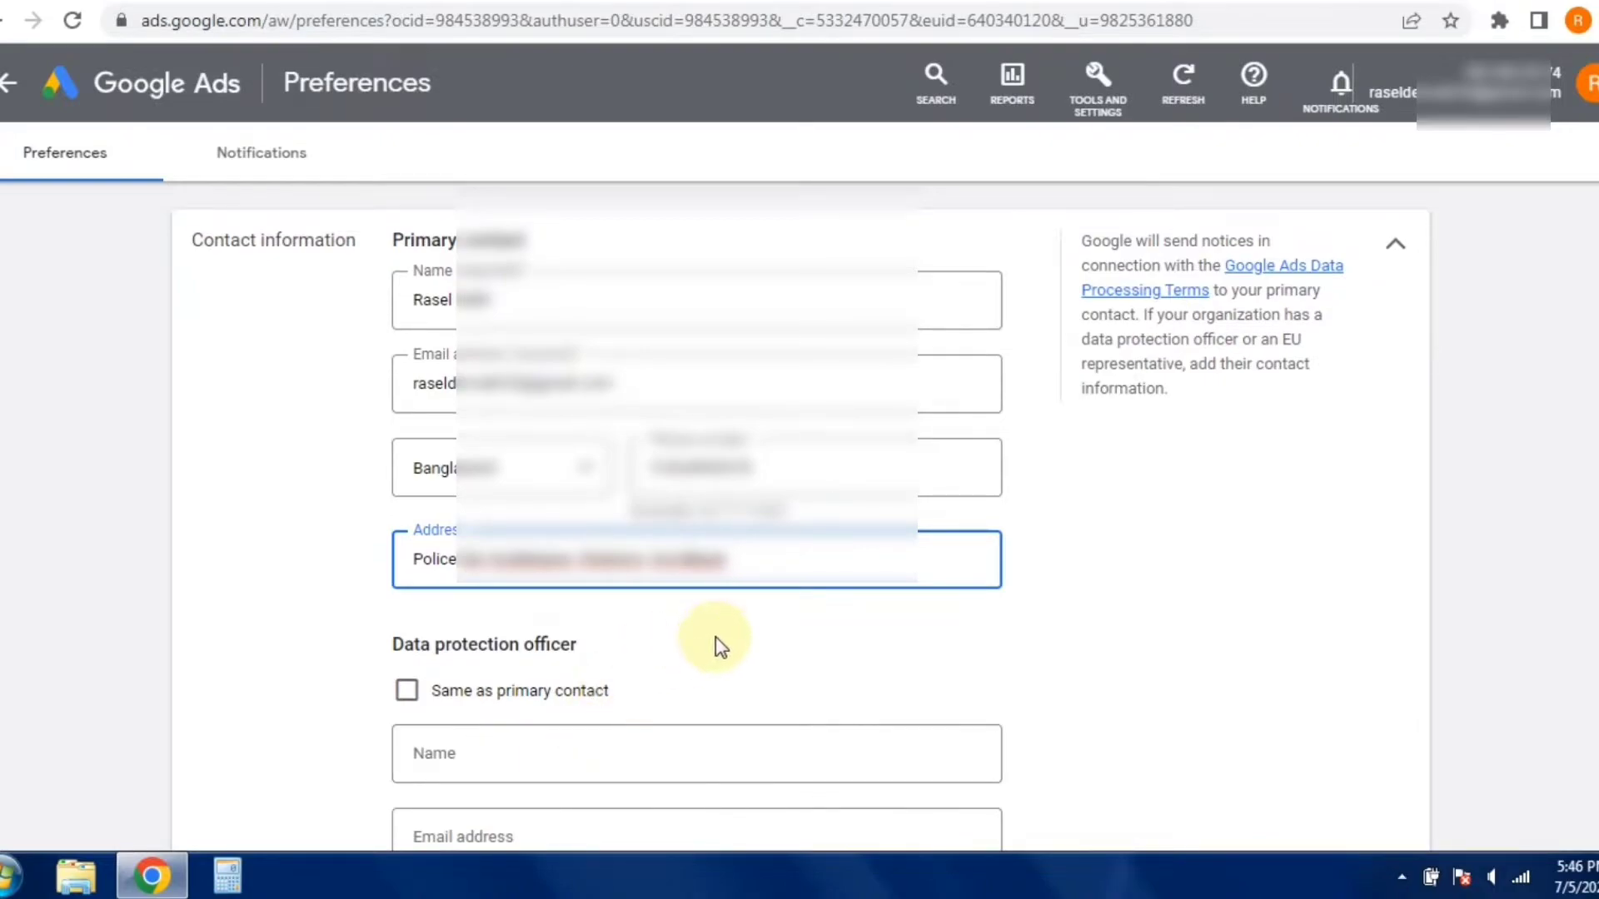
pyautogui.scroll(-5, 717, 654)
pyautogui.scroll(-3, 721, 662)
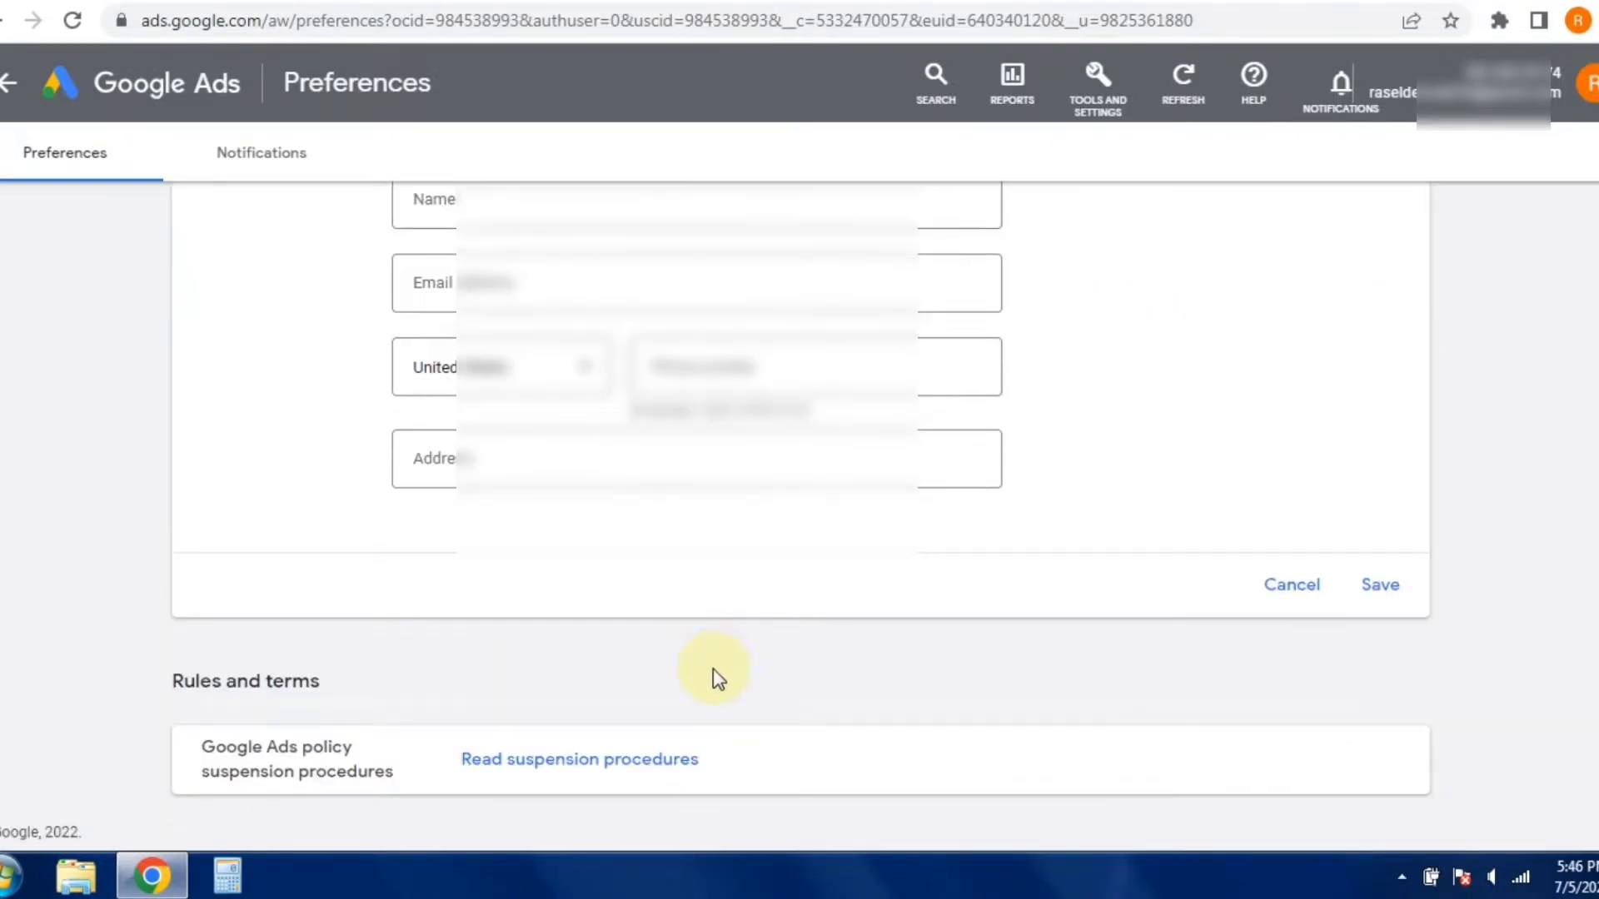
pyautogui.scroll(6, 713, 672)
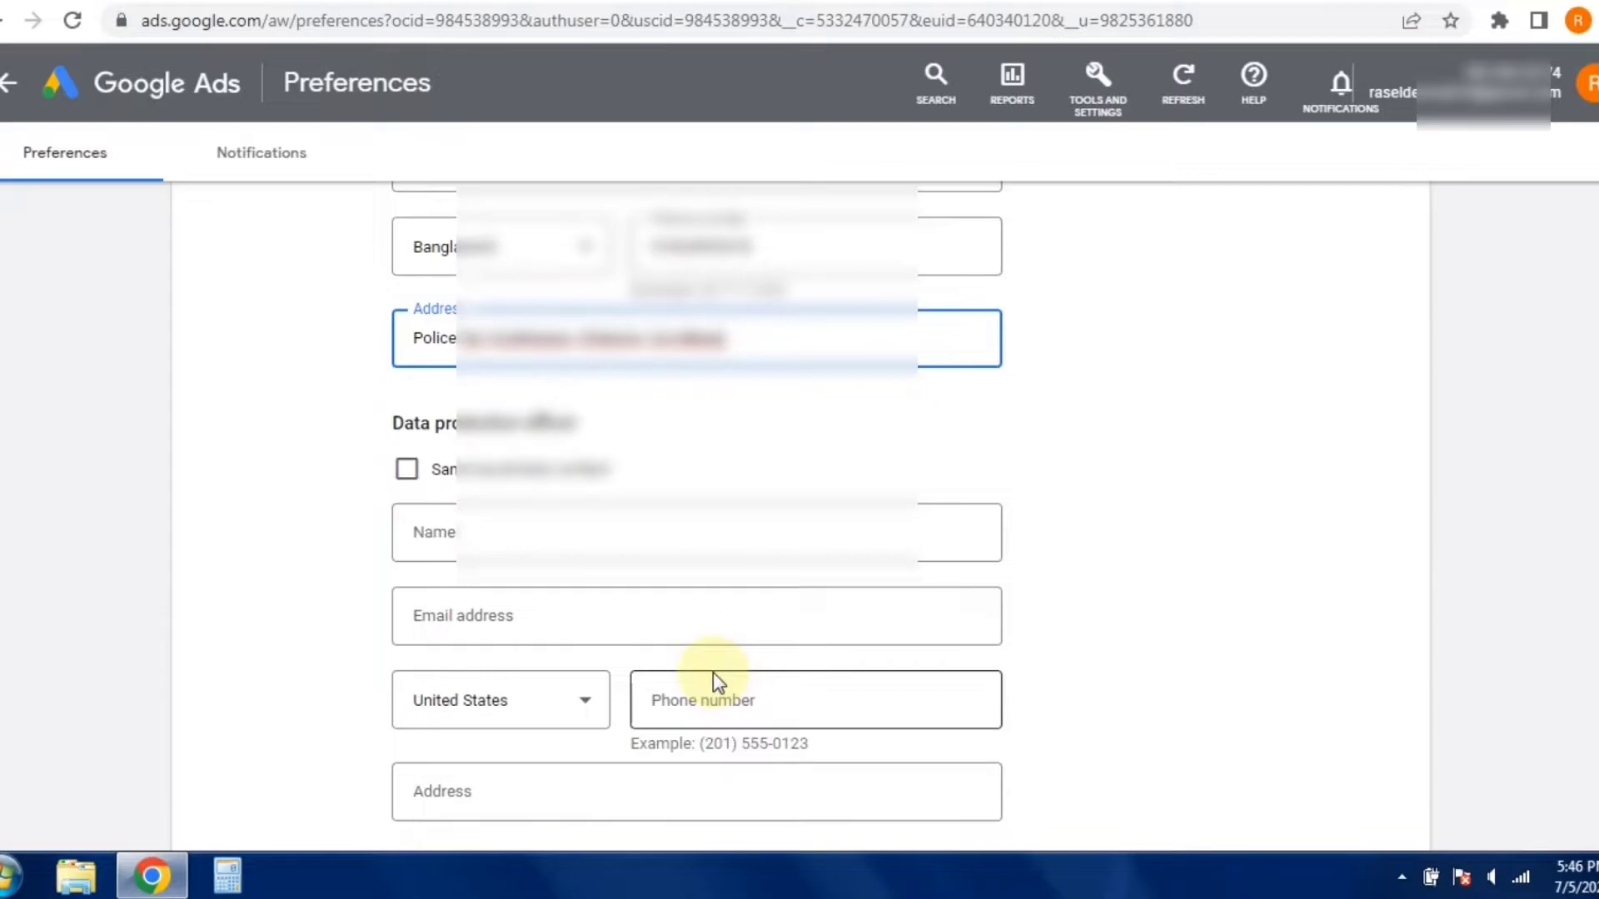
pyautogui.scroll(-6, 713, 672)
pyautogui.click(1378, 587)
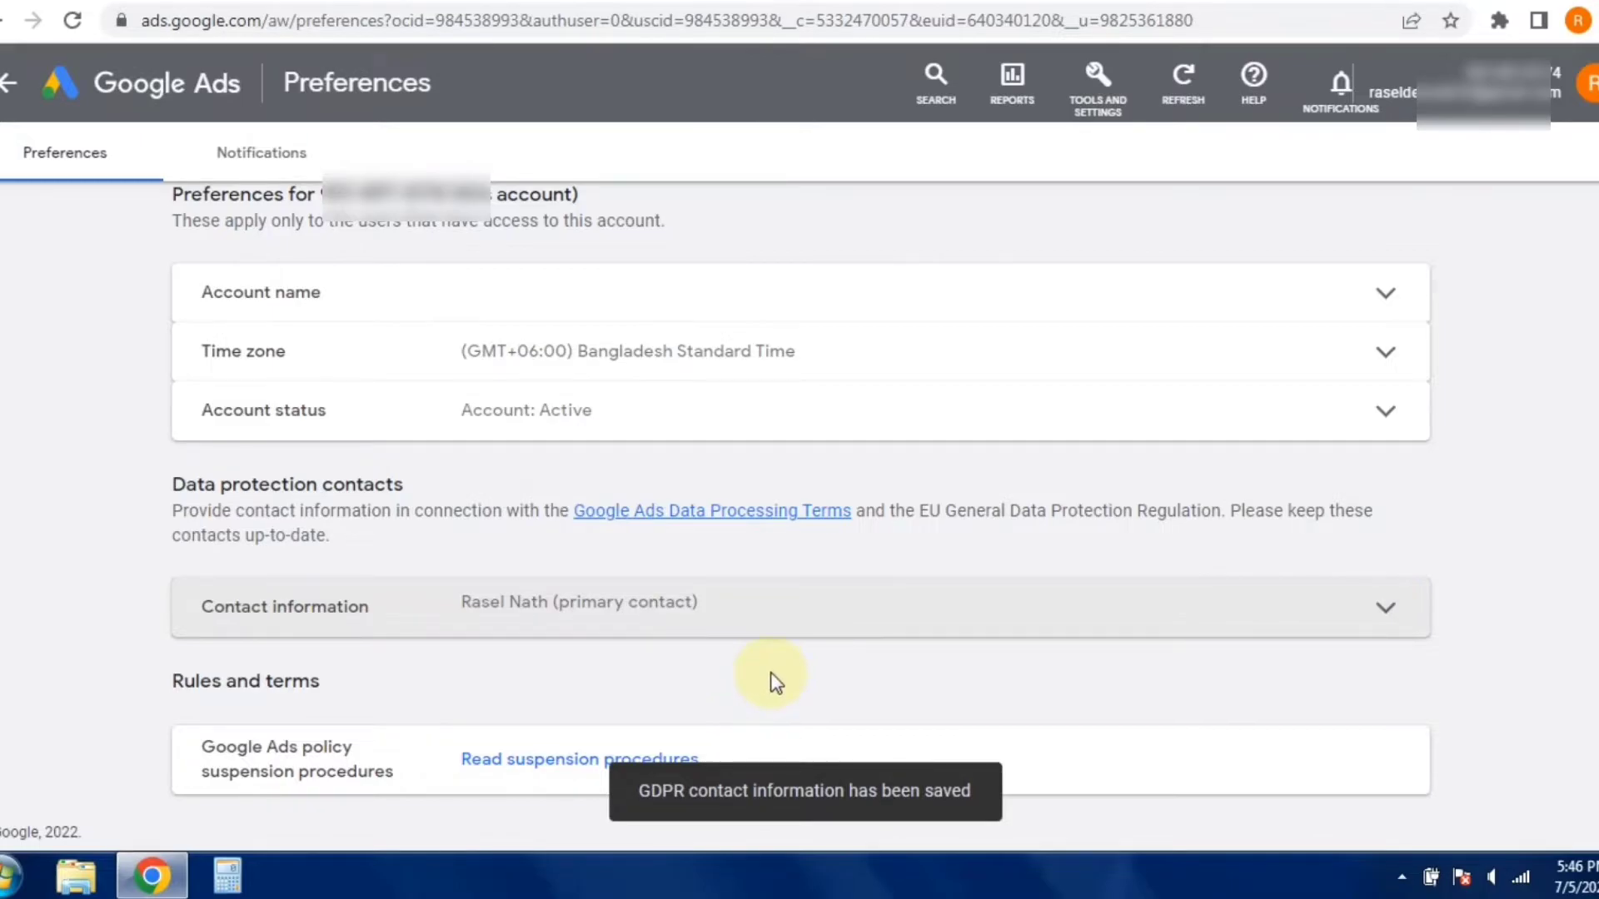
pyautogui.scroll(3, 776, 678)
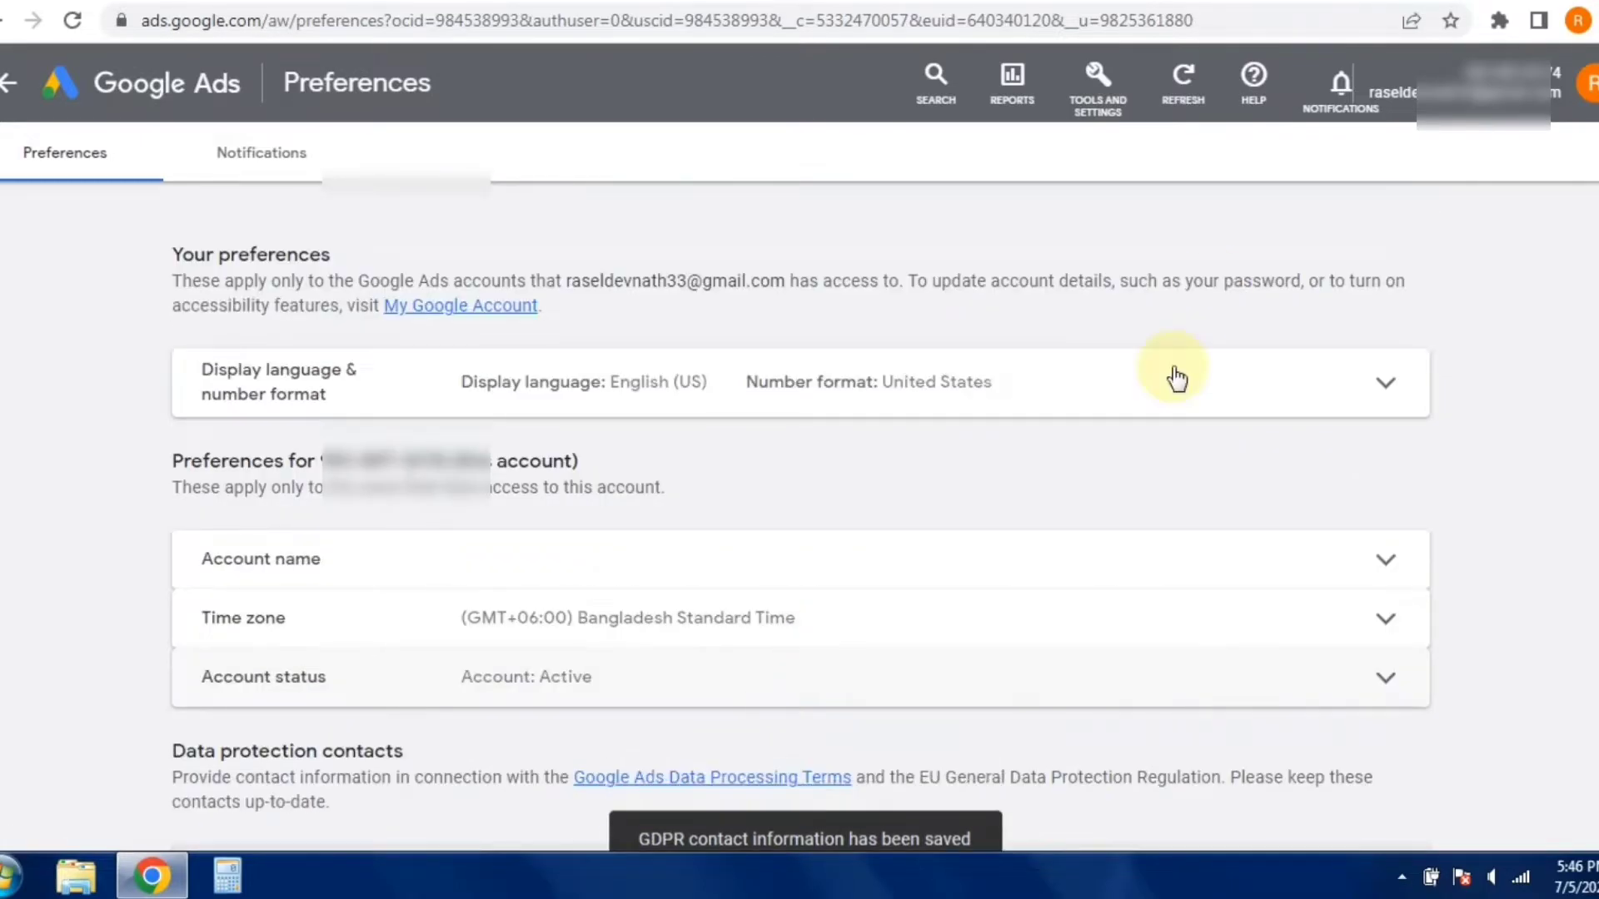
# Step: Go to Access and security's Security tab and follow the link to turn on 2-Step Verification
pyautogui.click(1113, 109)
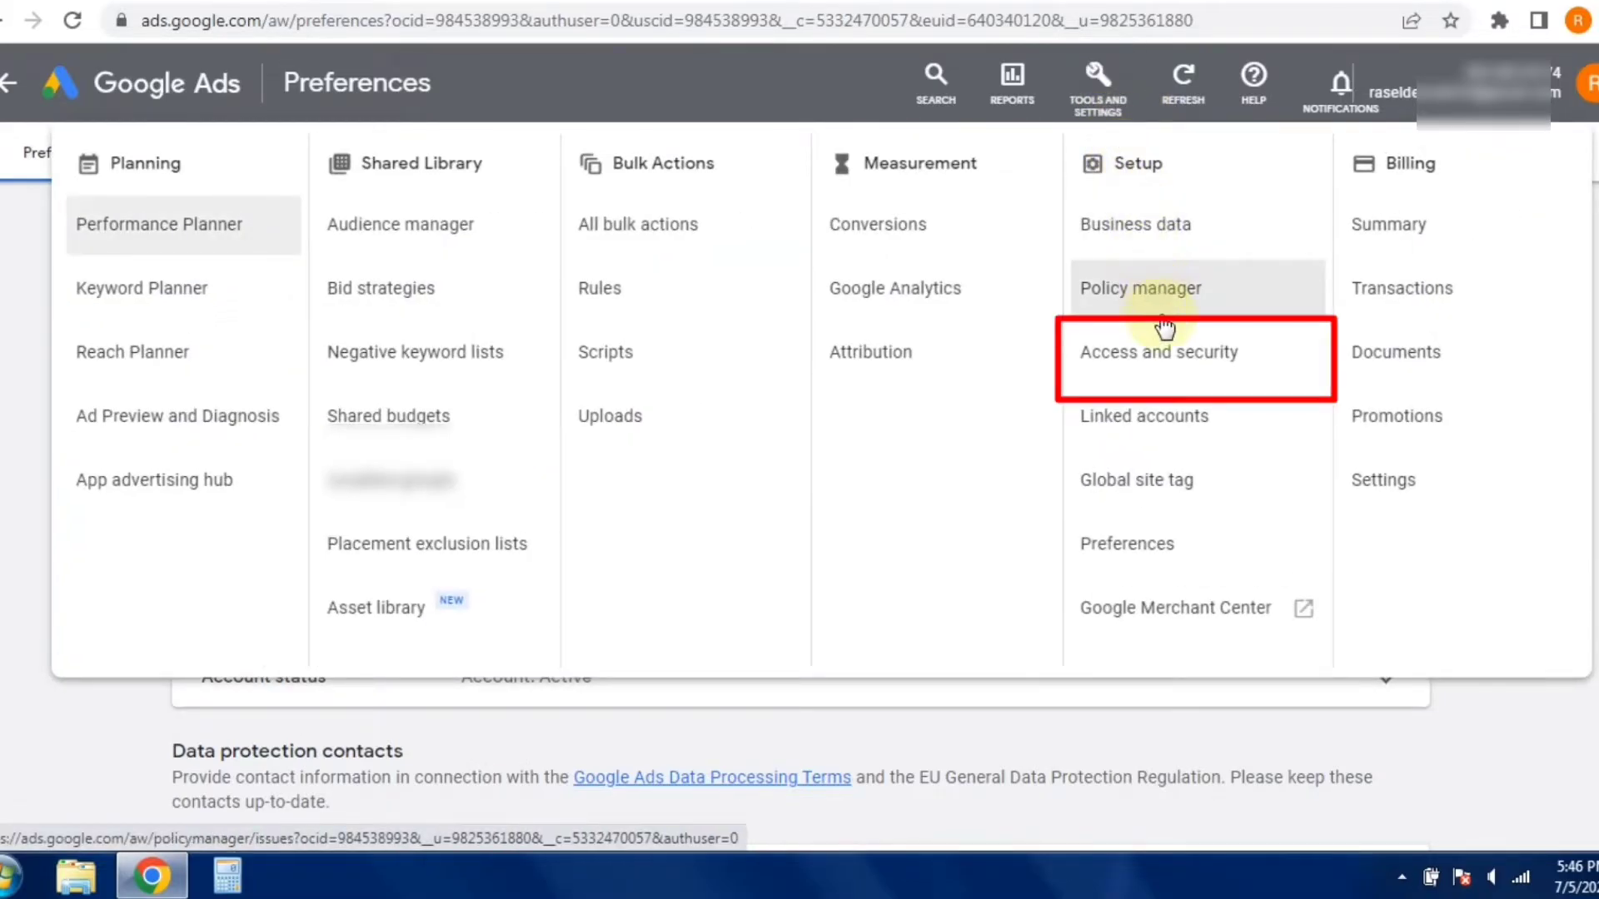
pyautogui.click(1178, 363)
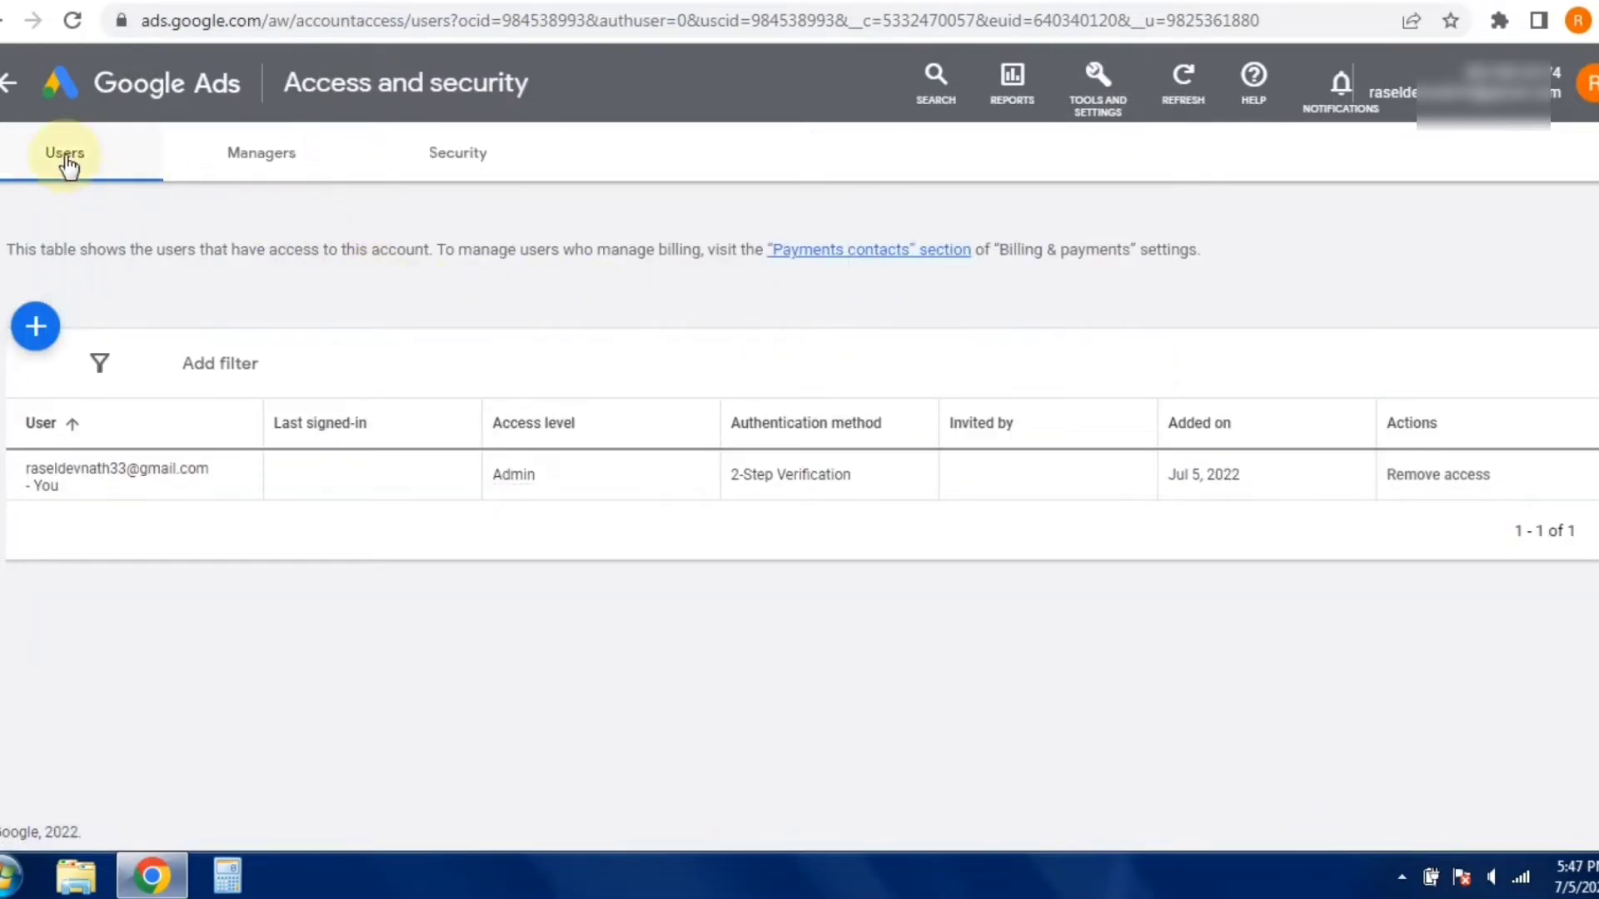
pyautogui.click(440, 155)
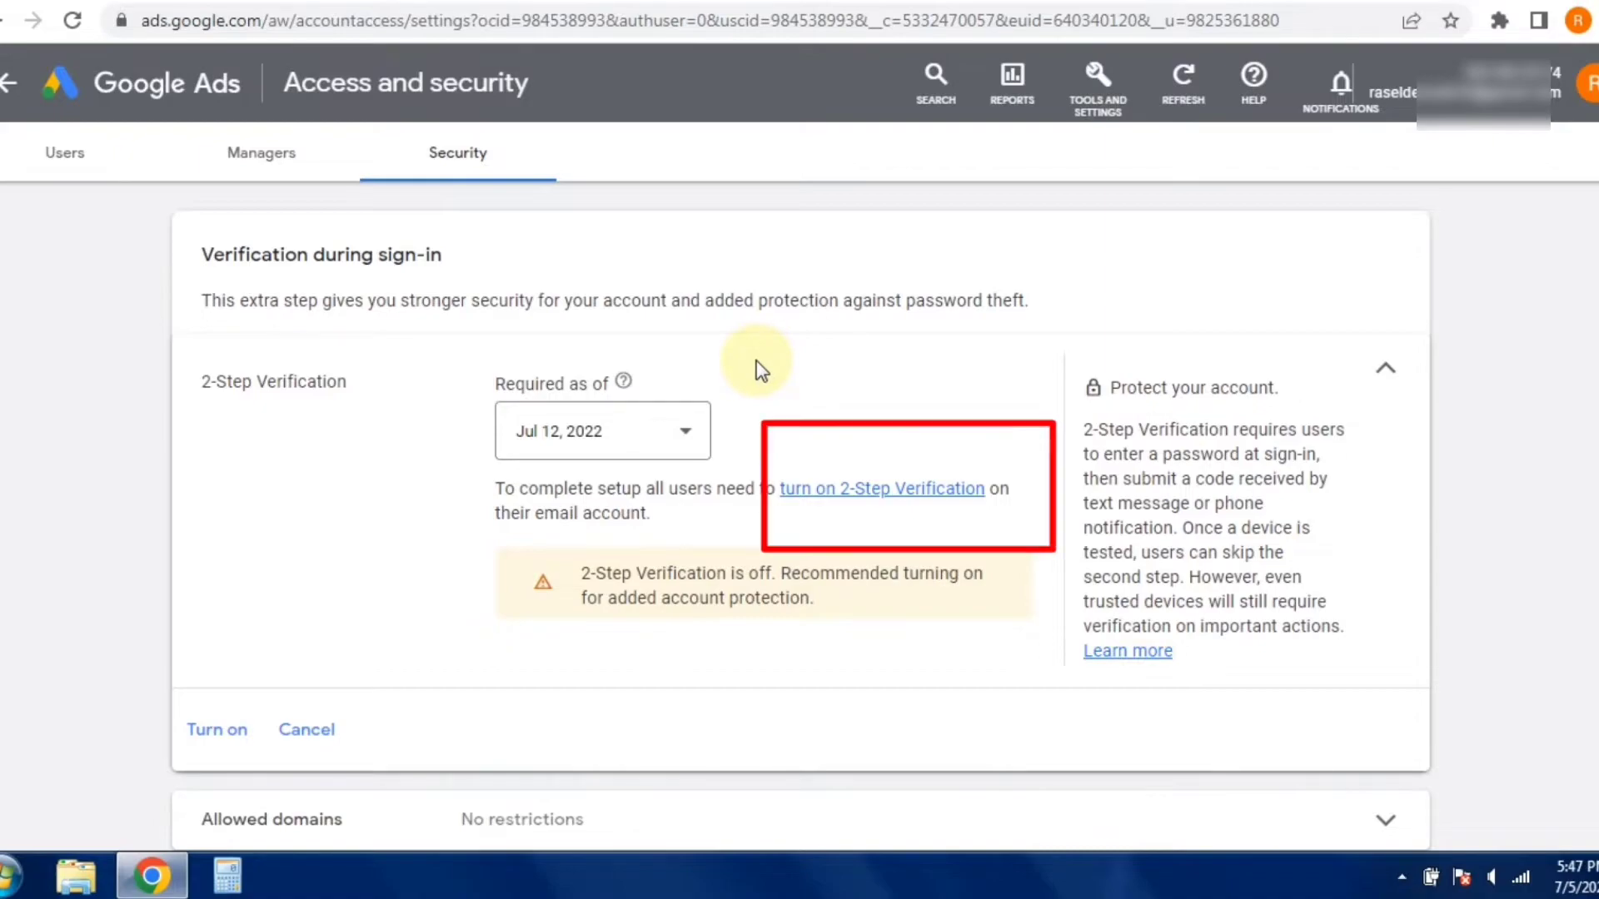
pyautogui.click(808, 491)
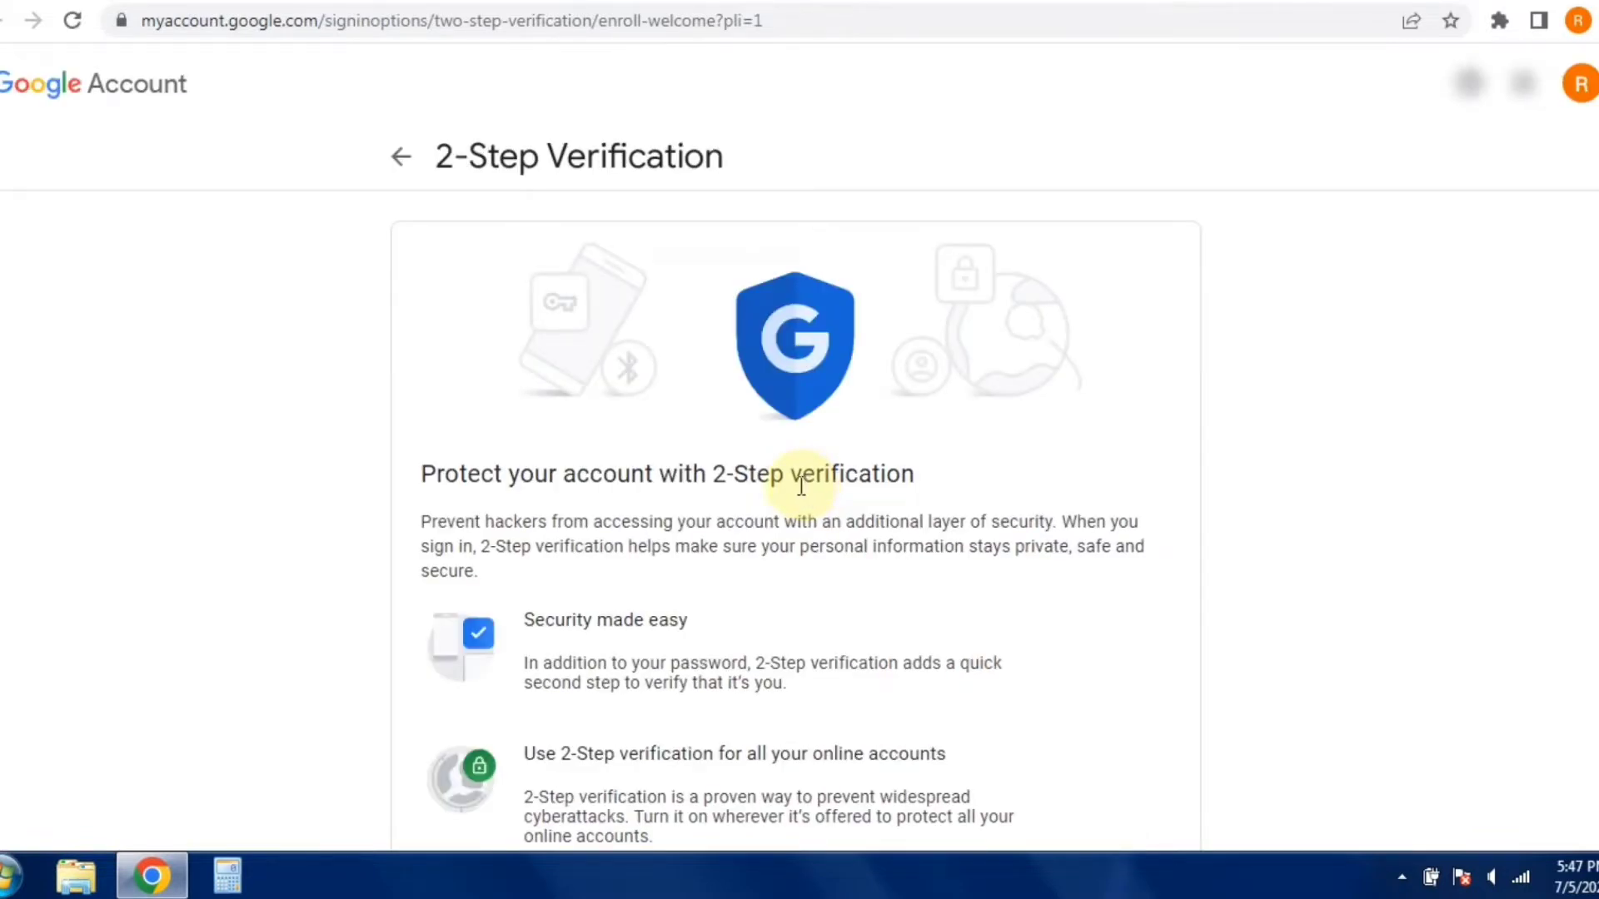
# Step: Verify with the account password, confirm 2-Step Verification is on, and return to Google Ads
pyautogui.scroll(-4, 795, 499)
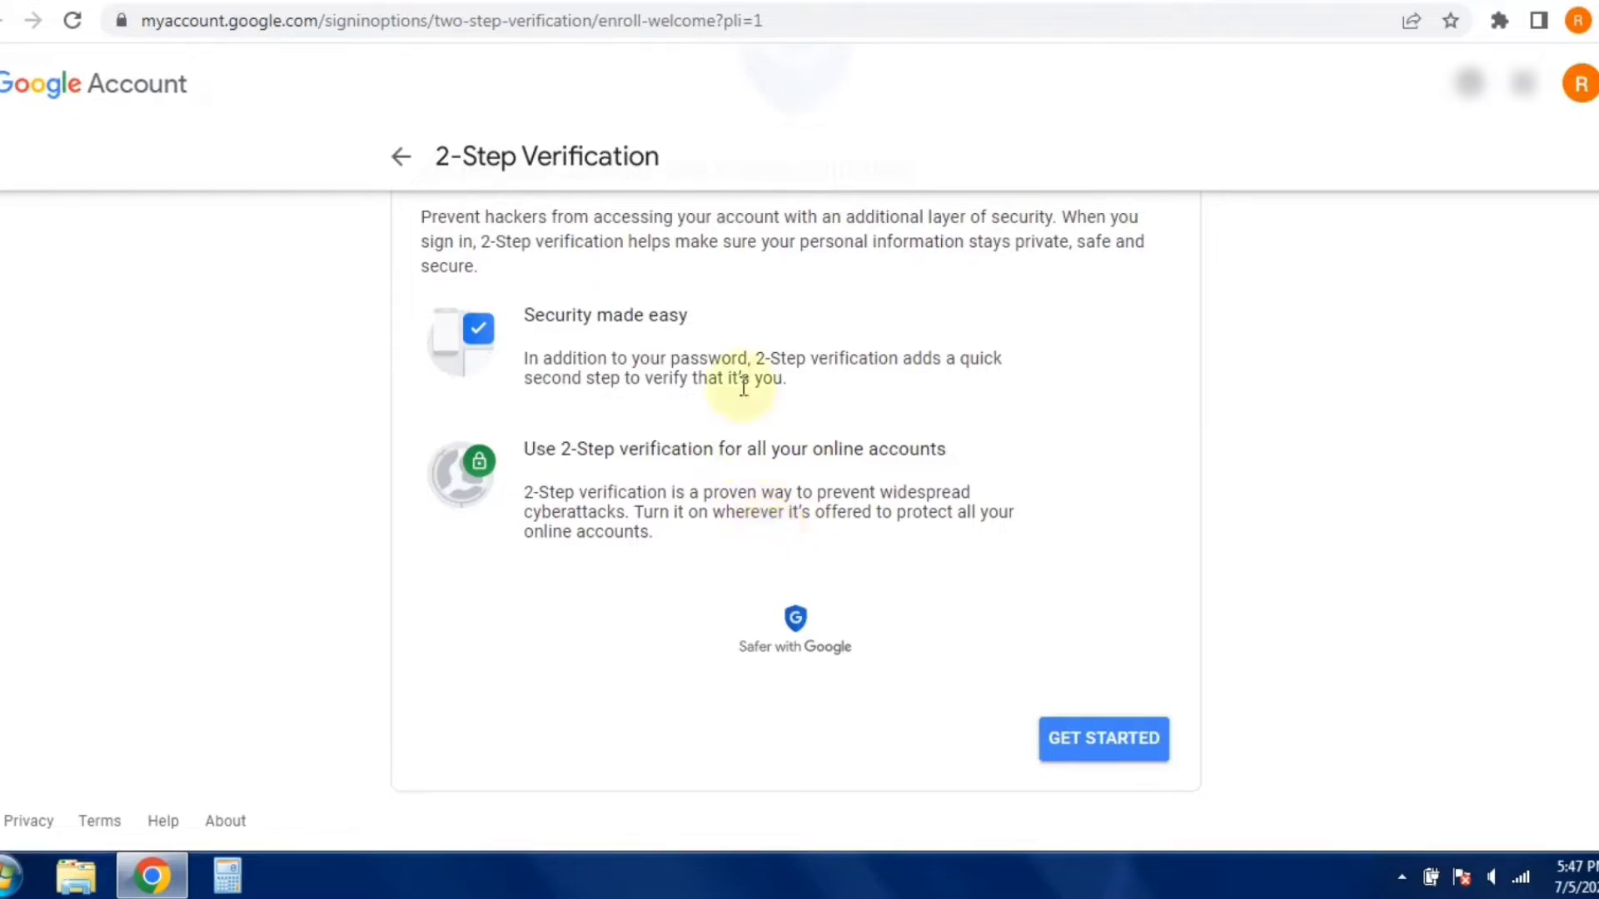
pyautogui.click(1130, 752)
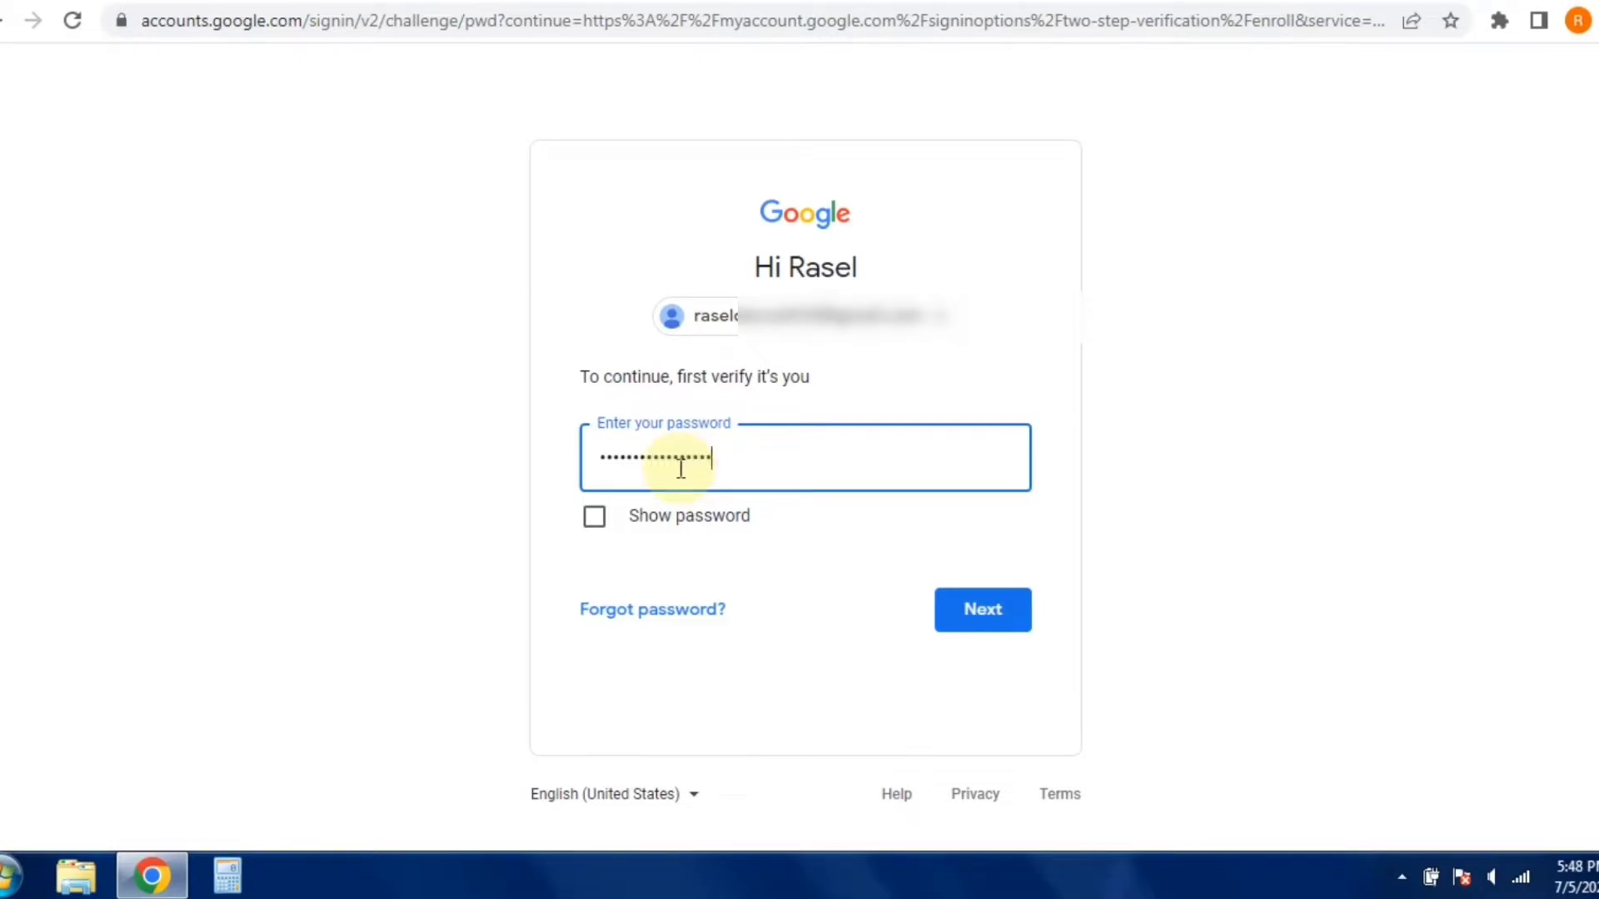
pyautogui.press('Return')
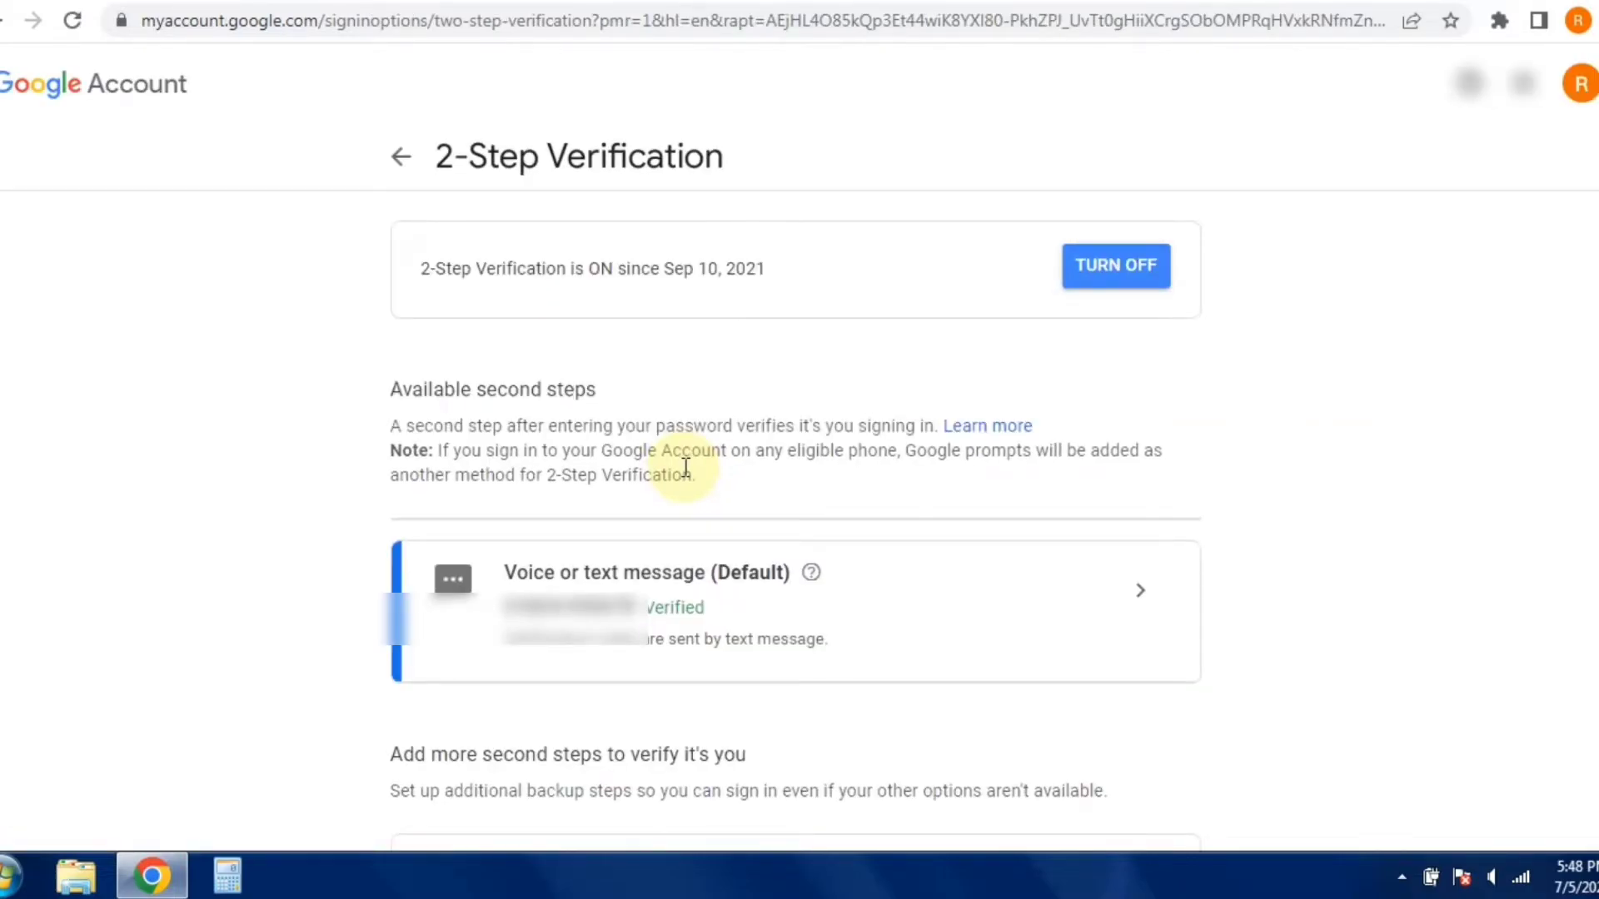
pyautogui.scroll(-10, 731, 492)
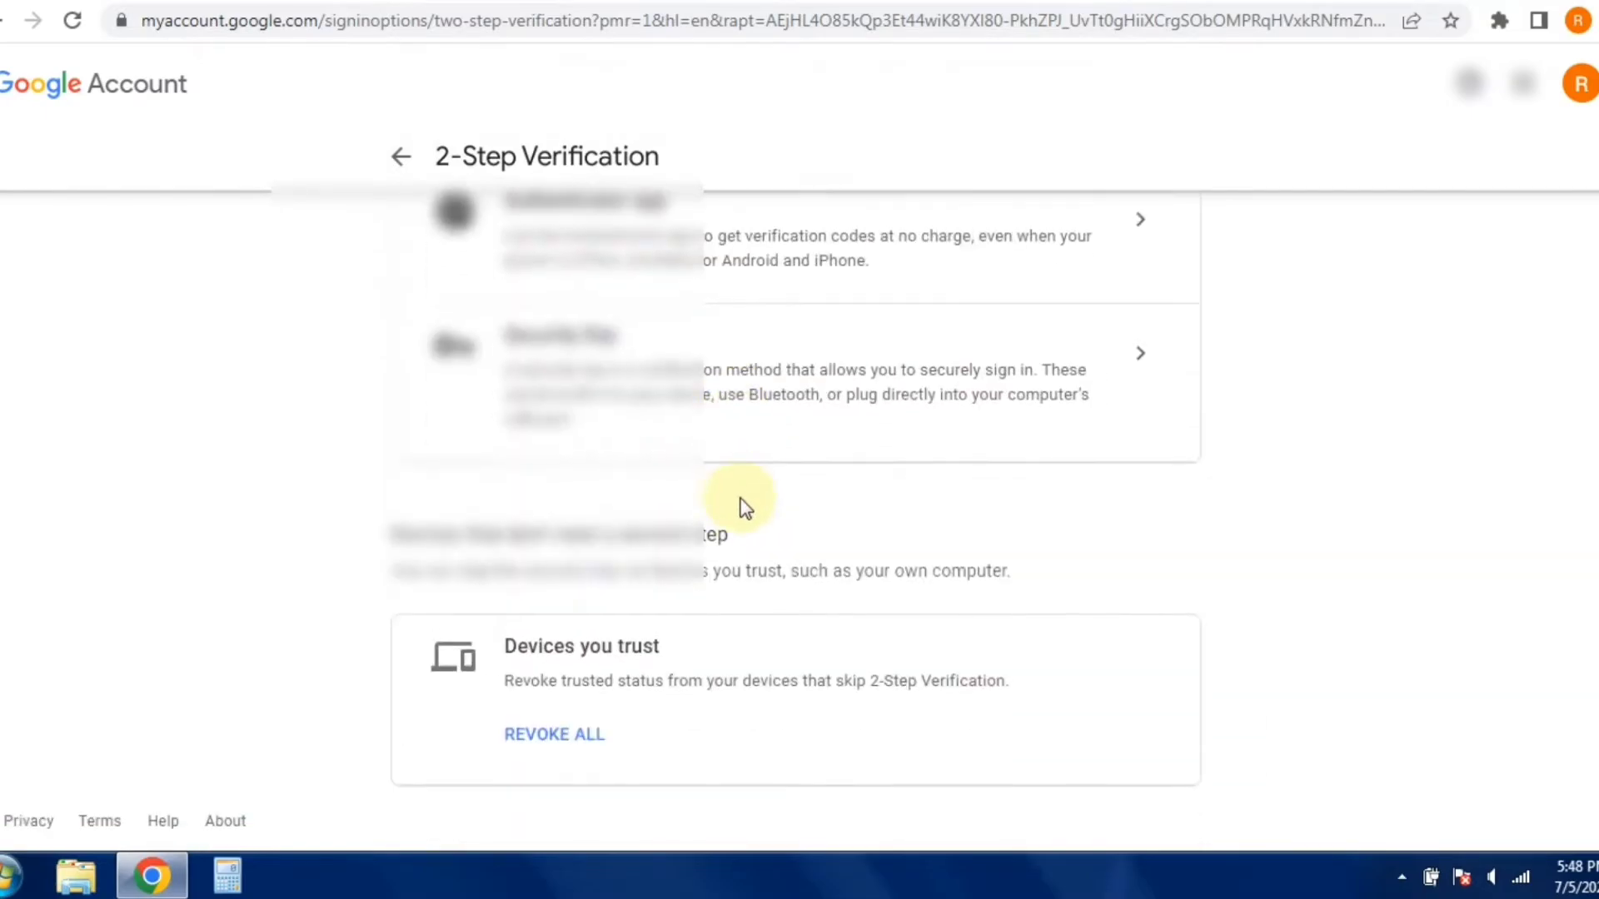
pyautogui.scroll(6, 732, 511)
pyautogui.click(124, 2)
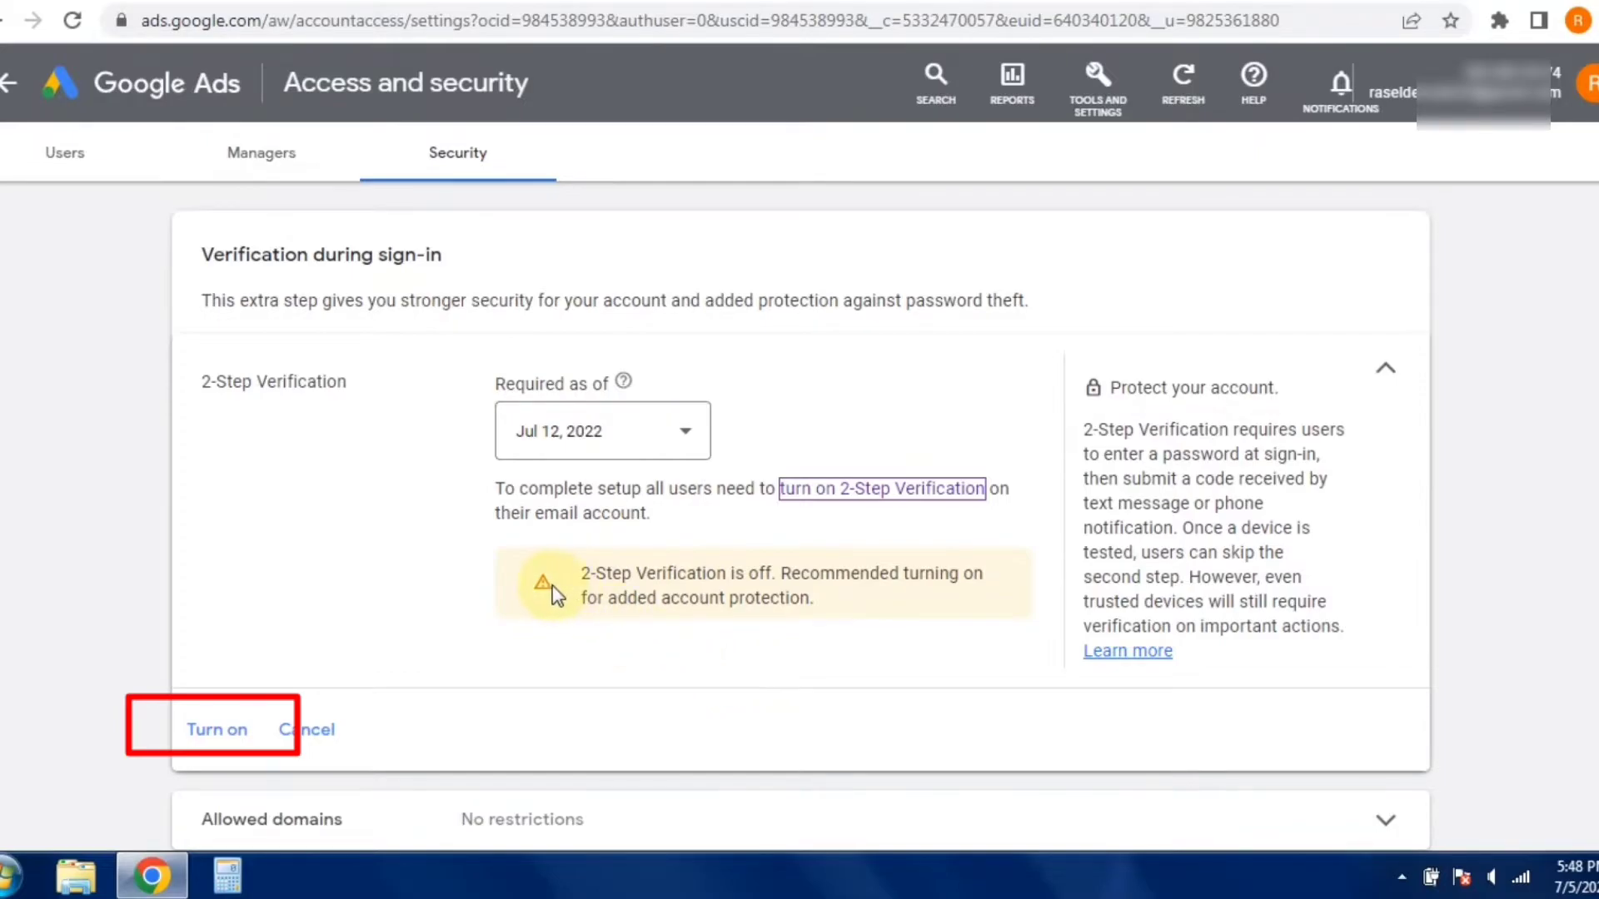
# Step: Turn on required 2-Step Verification and save google.com as the allowed domain
pyautogui.click(198, 729)
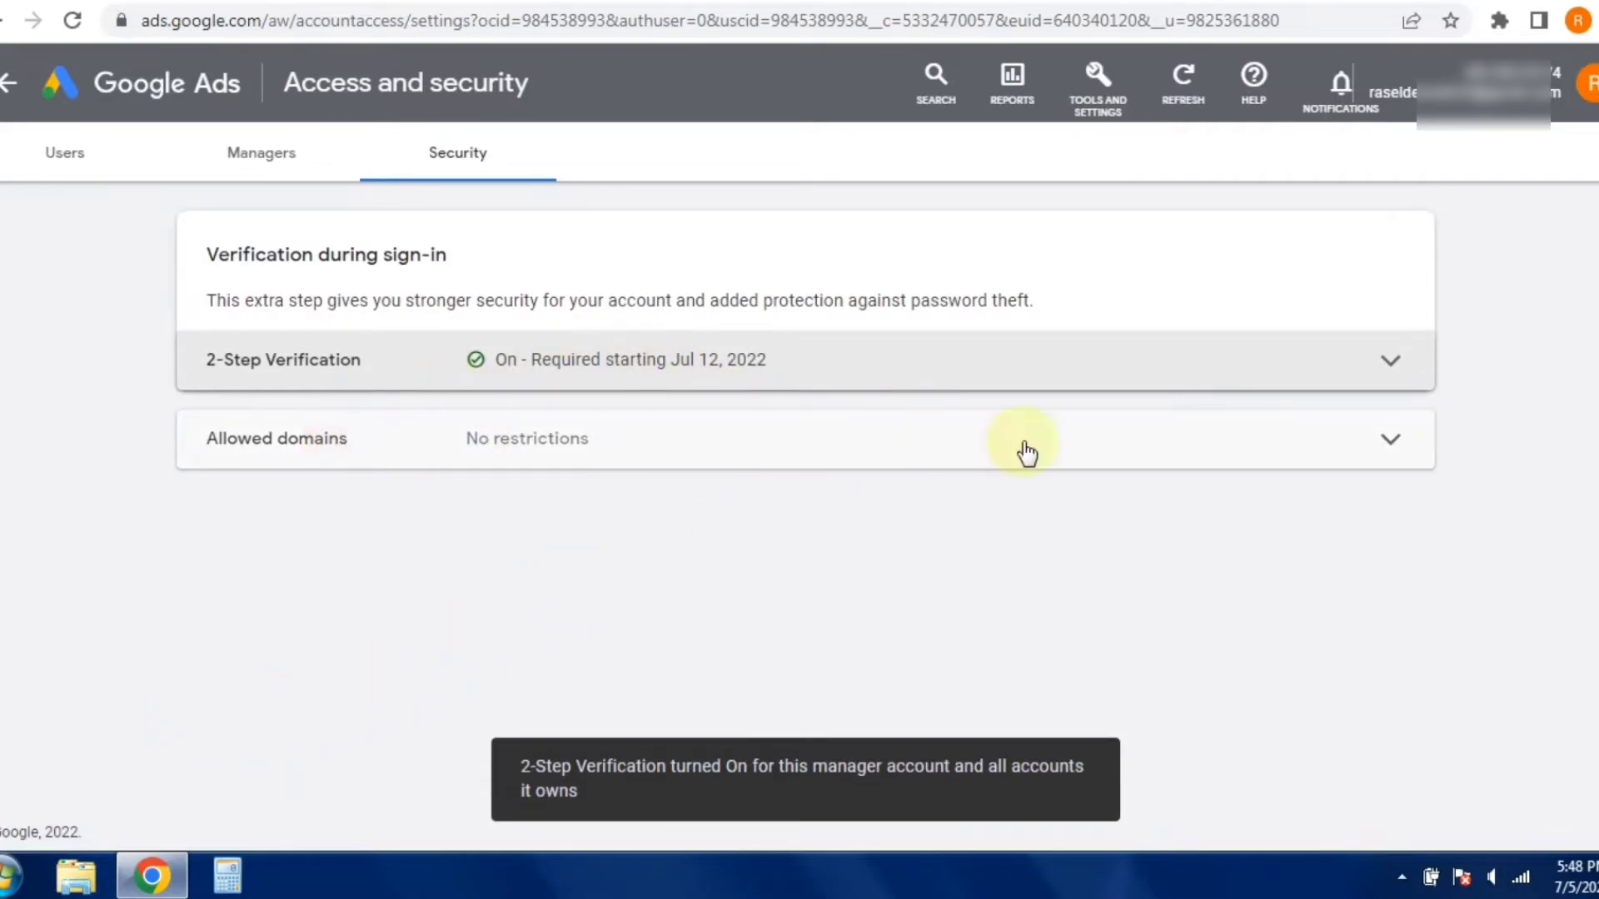
pyautogui.click(1358, 445)
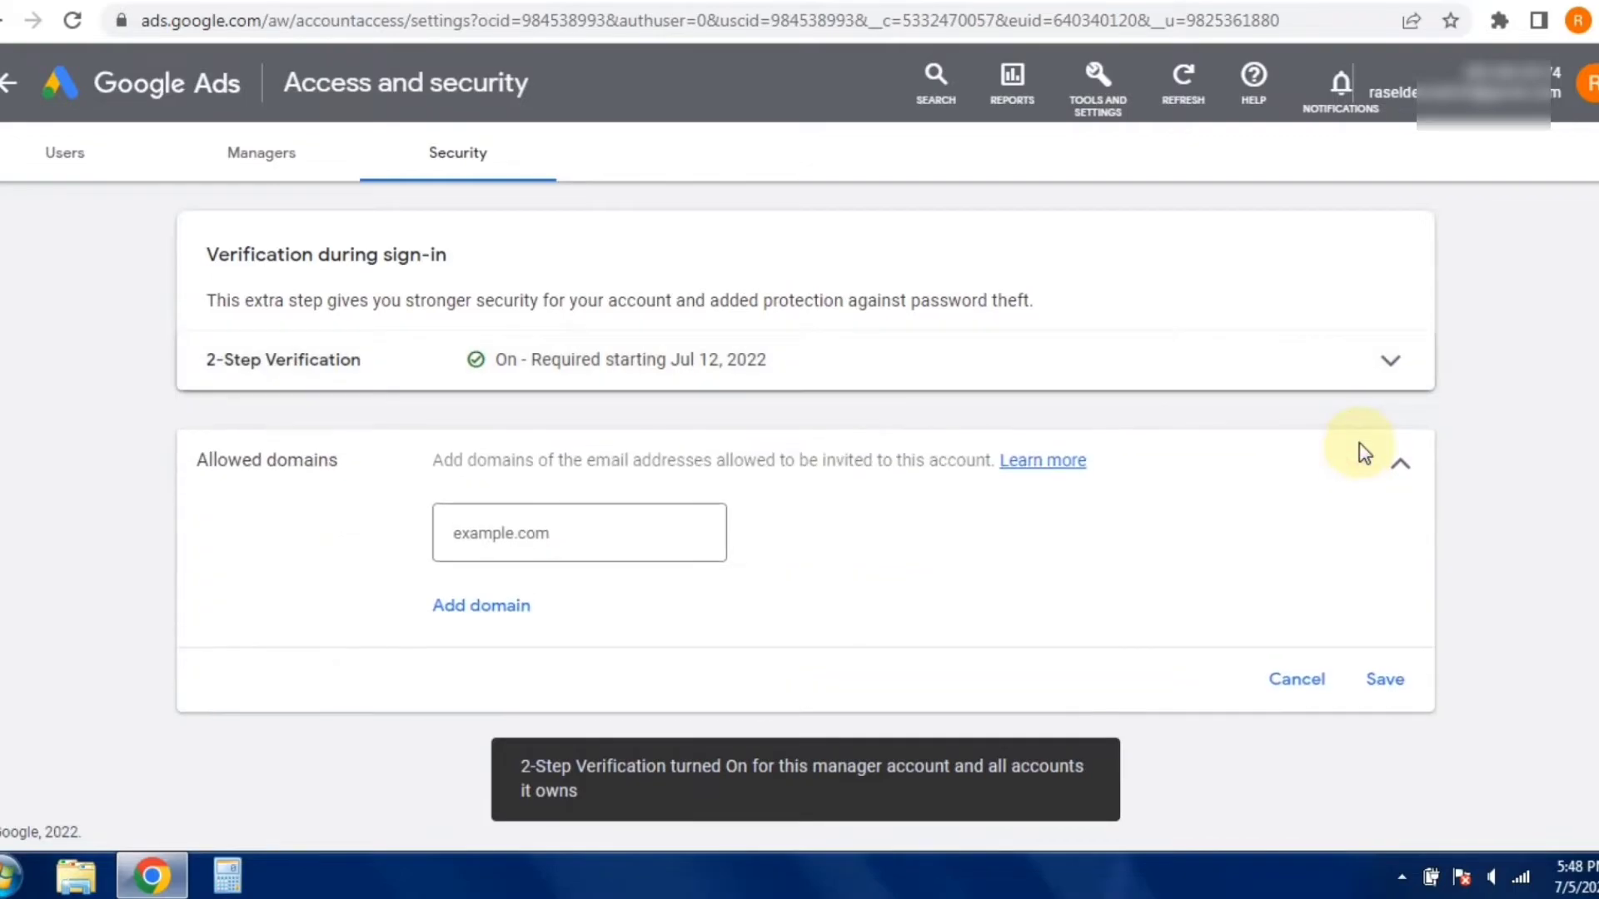
pyautogui.click(582, 533)
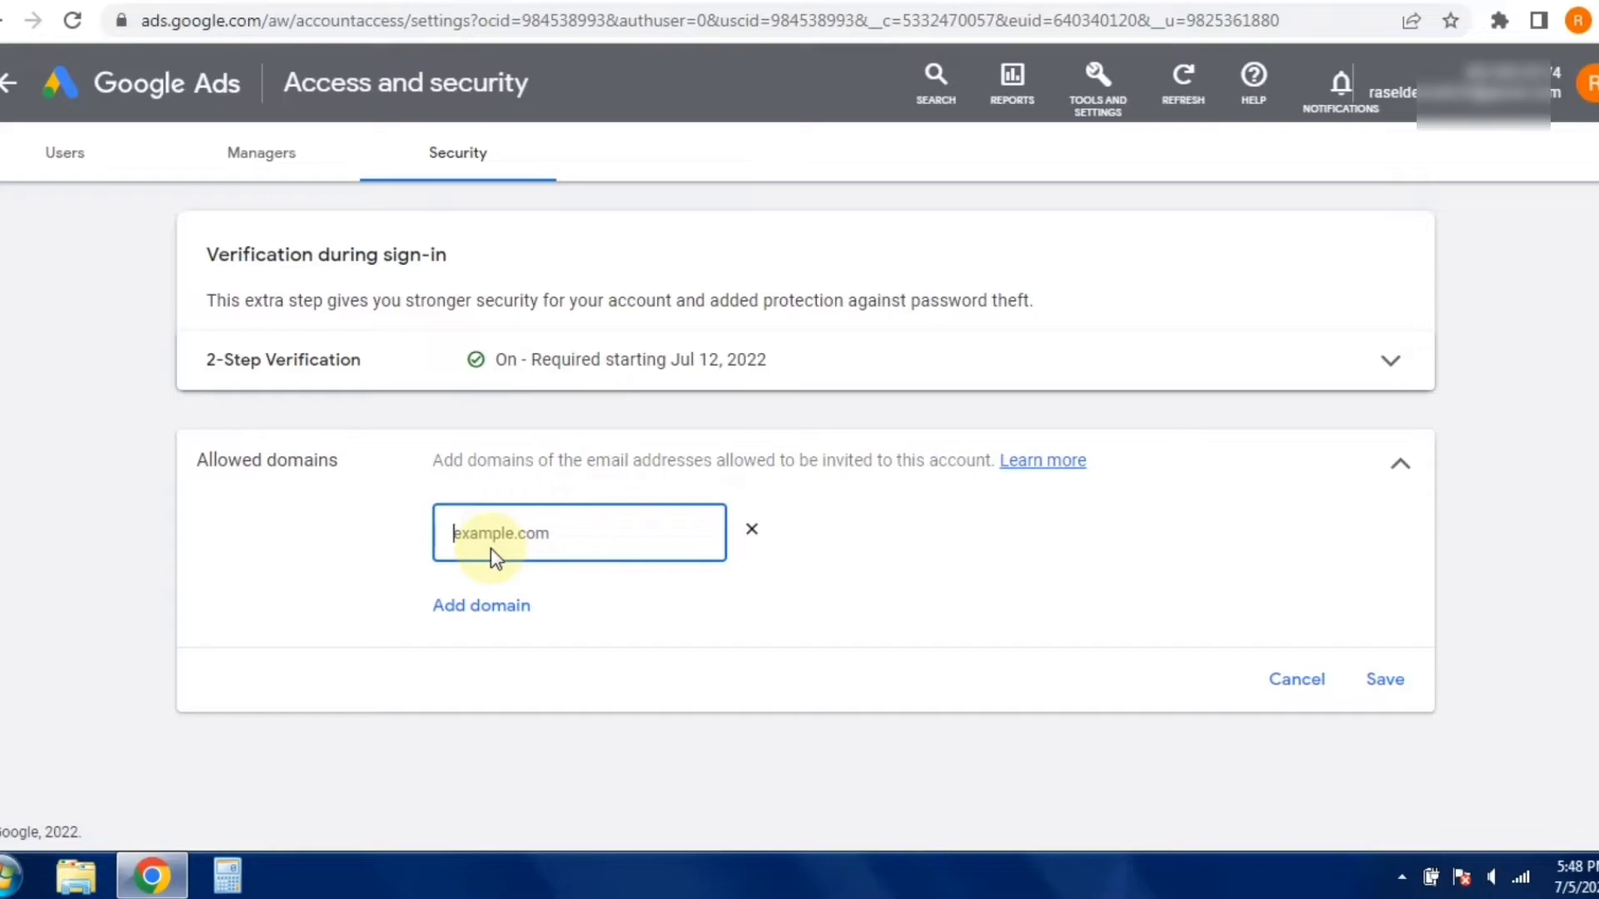
pyautogui.write('google.com')
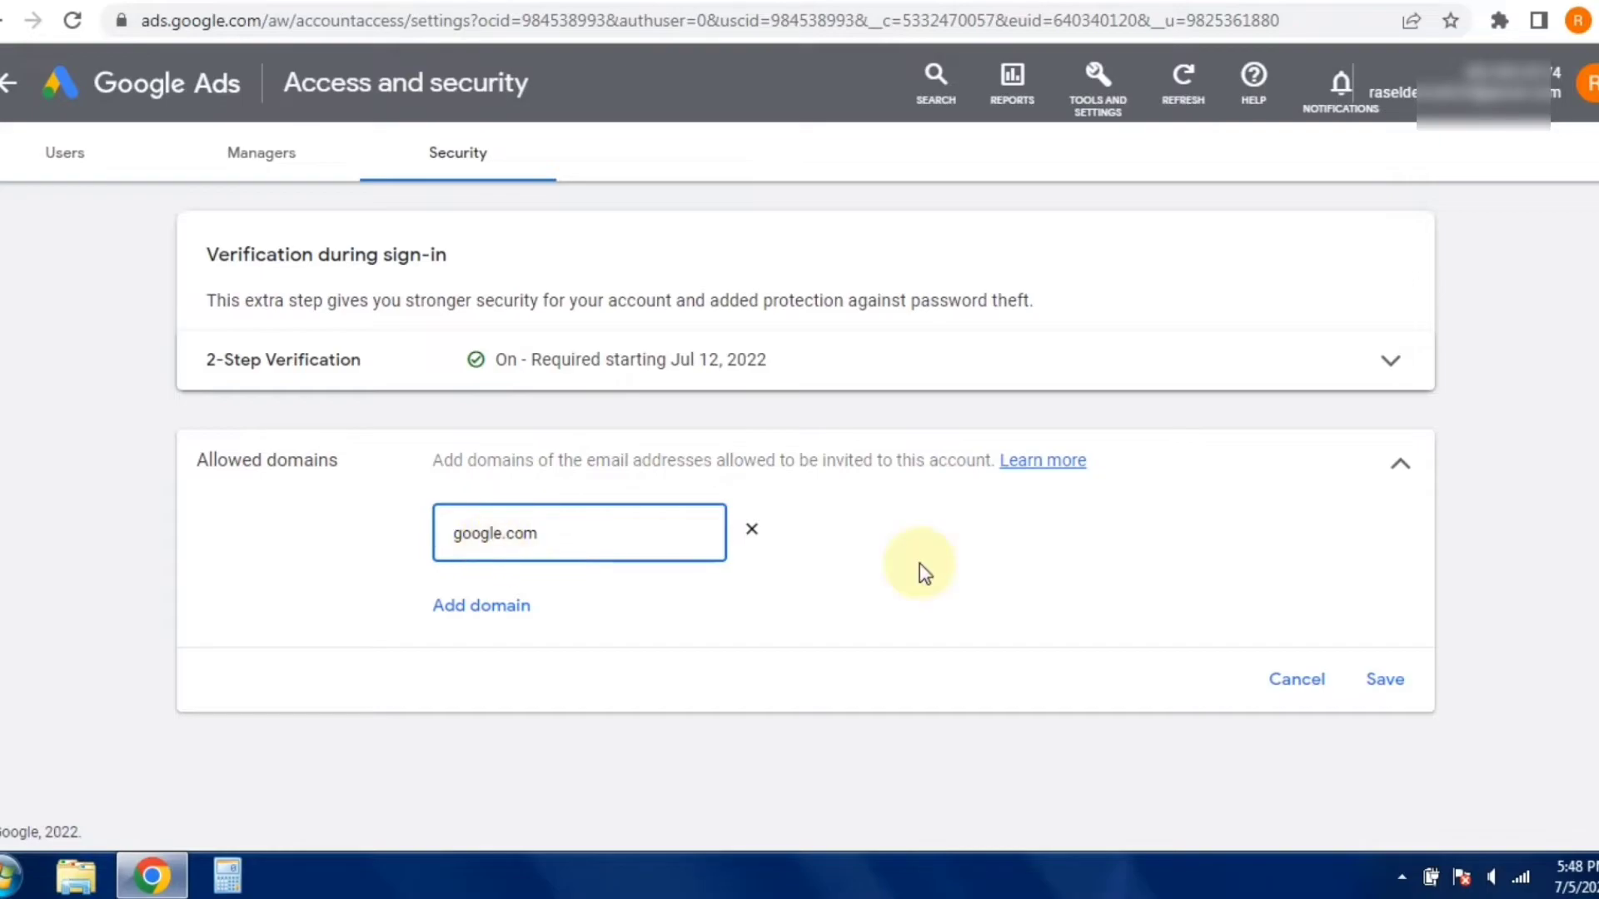
pyautogui.click(1376, 680)
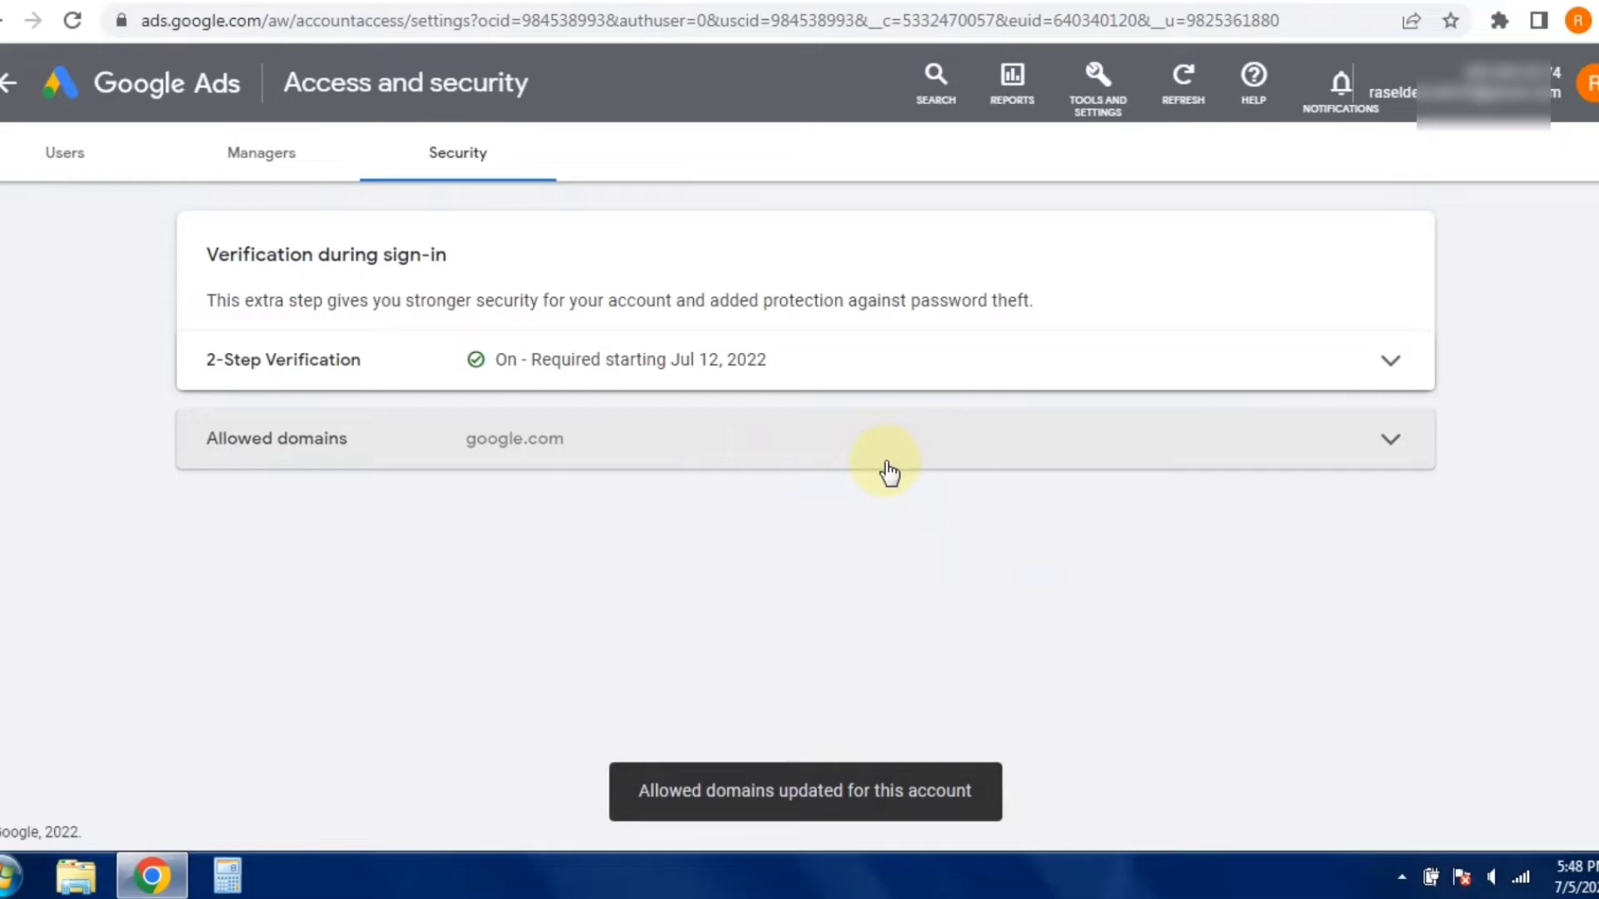
# Step: Reopen the 2-Step Verification settings to check the required-from date
pyautogui.click(1289, 371)
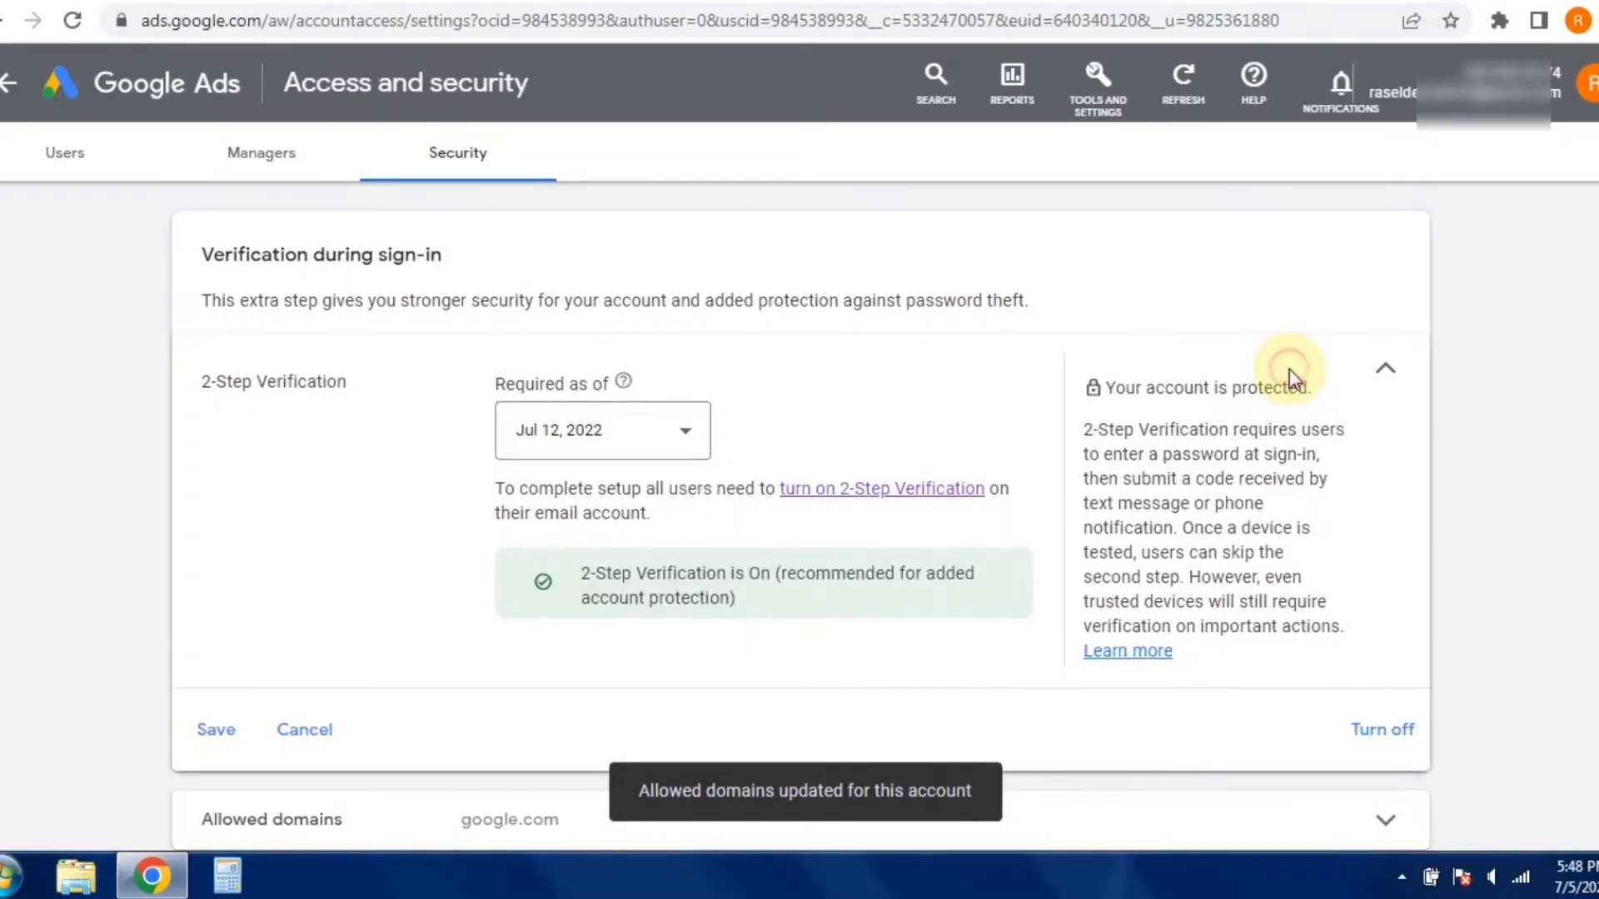
pyautogui.click(687, 439)
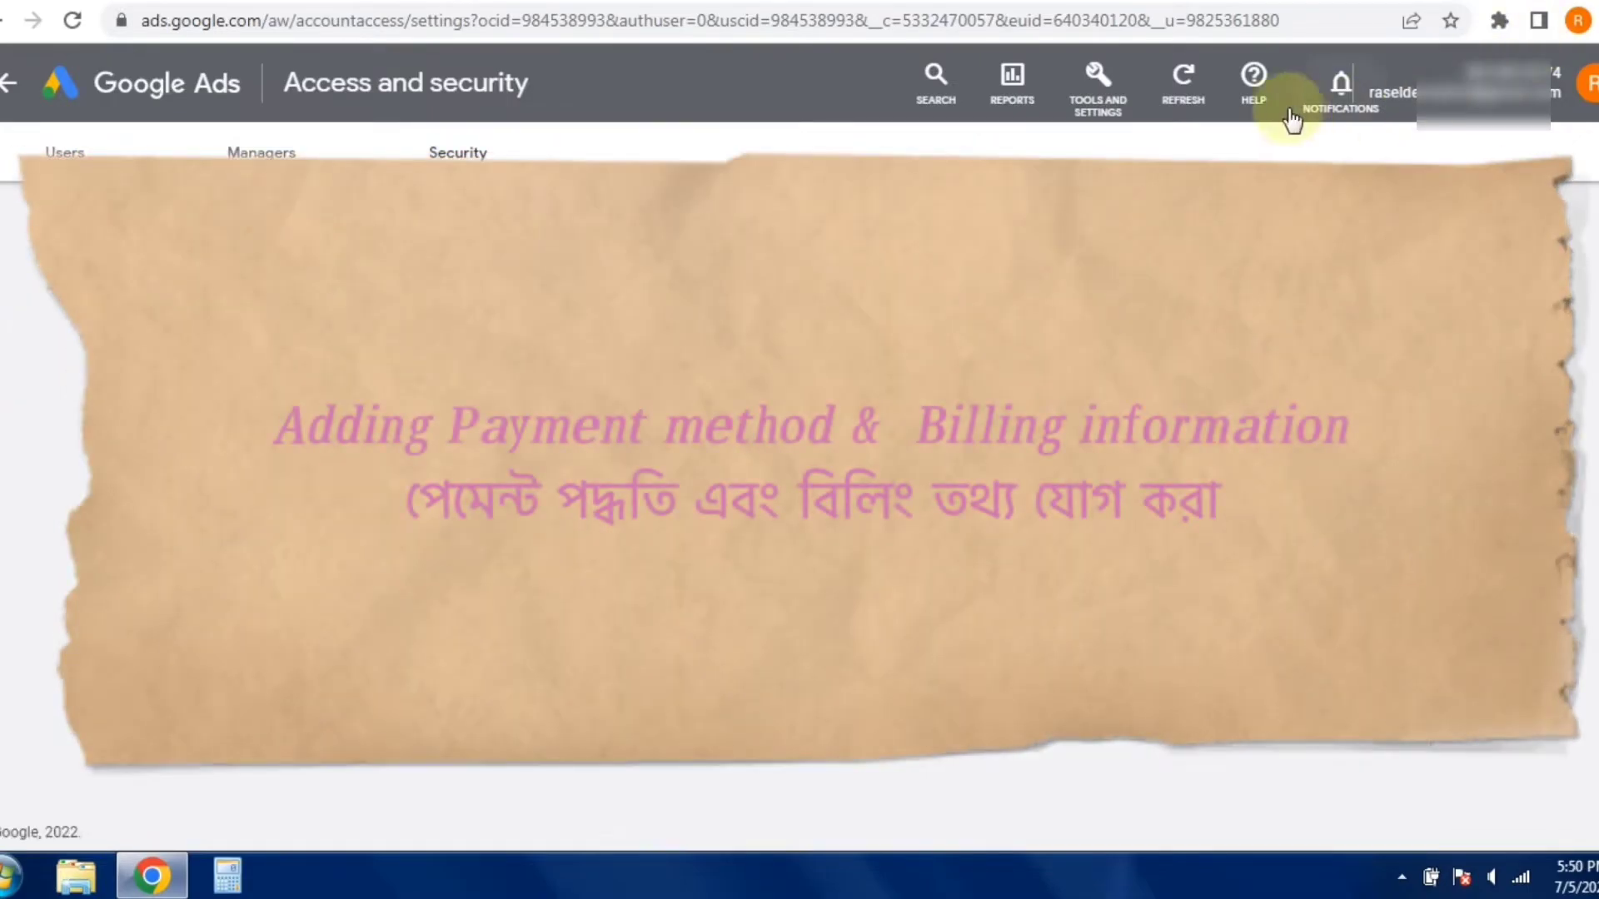
pyautogui.click(1096, 101)
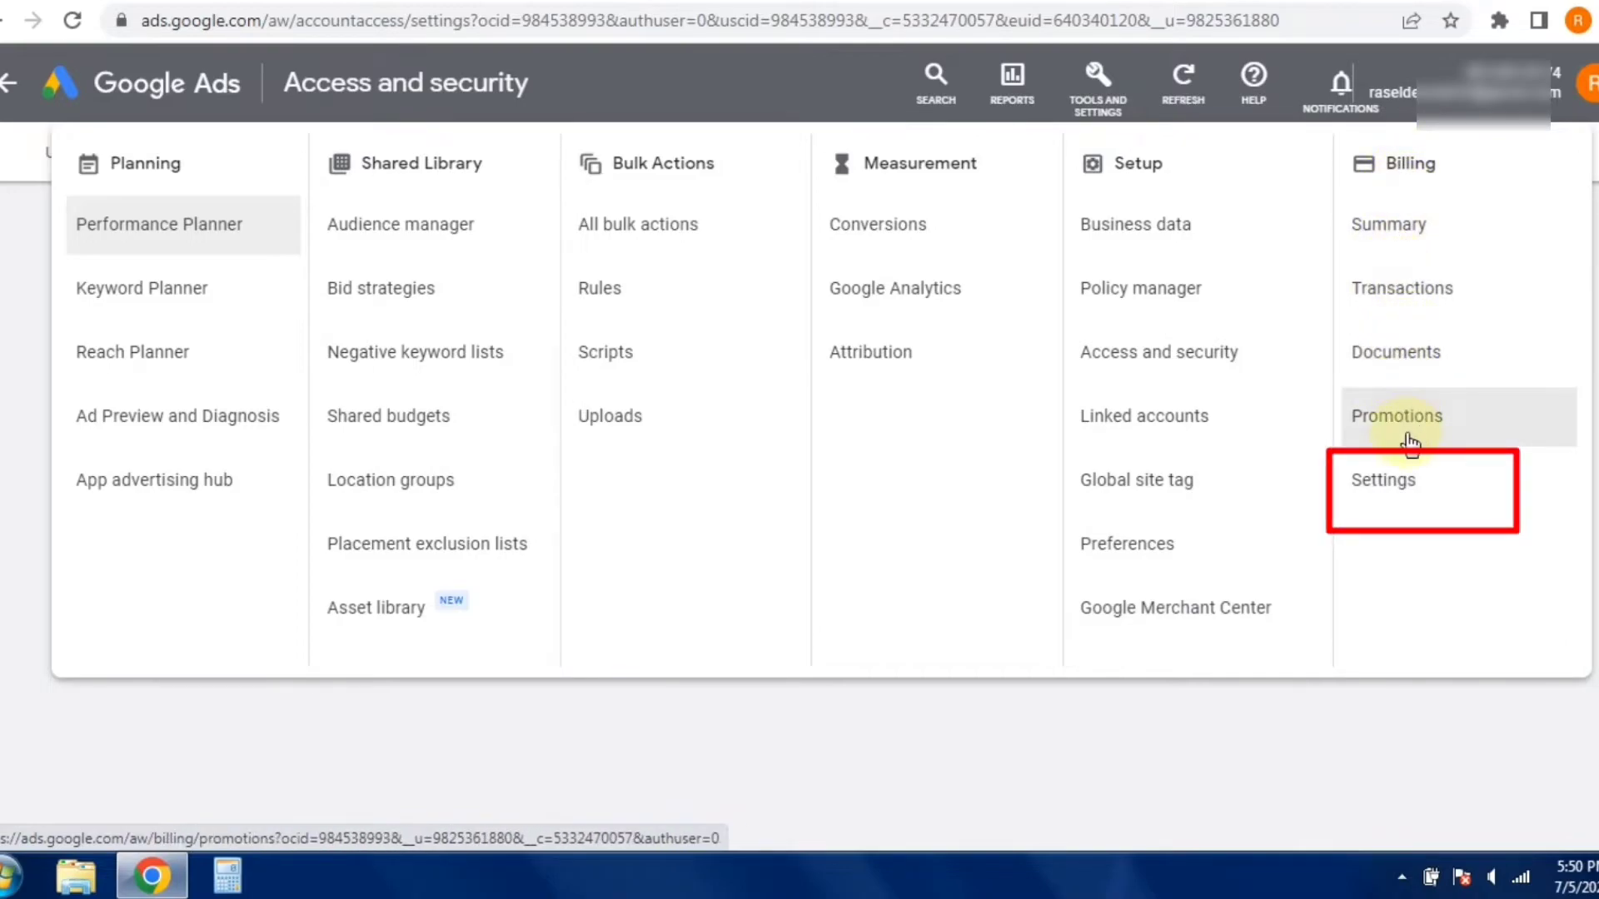
# Step: Open billing settings and fill the first address line with the suggested saved address
pyautogui.click(1395, 491)
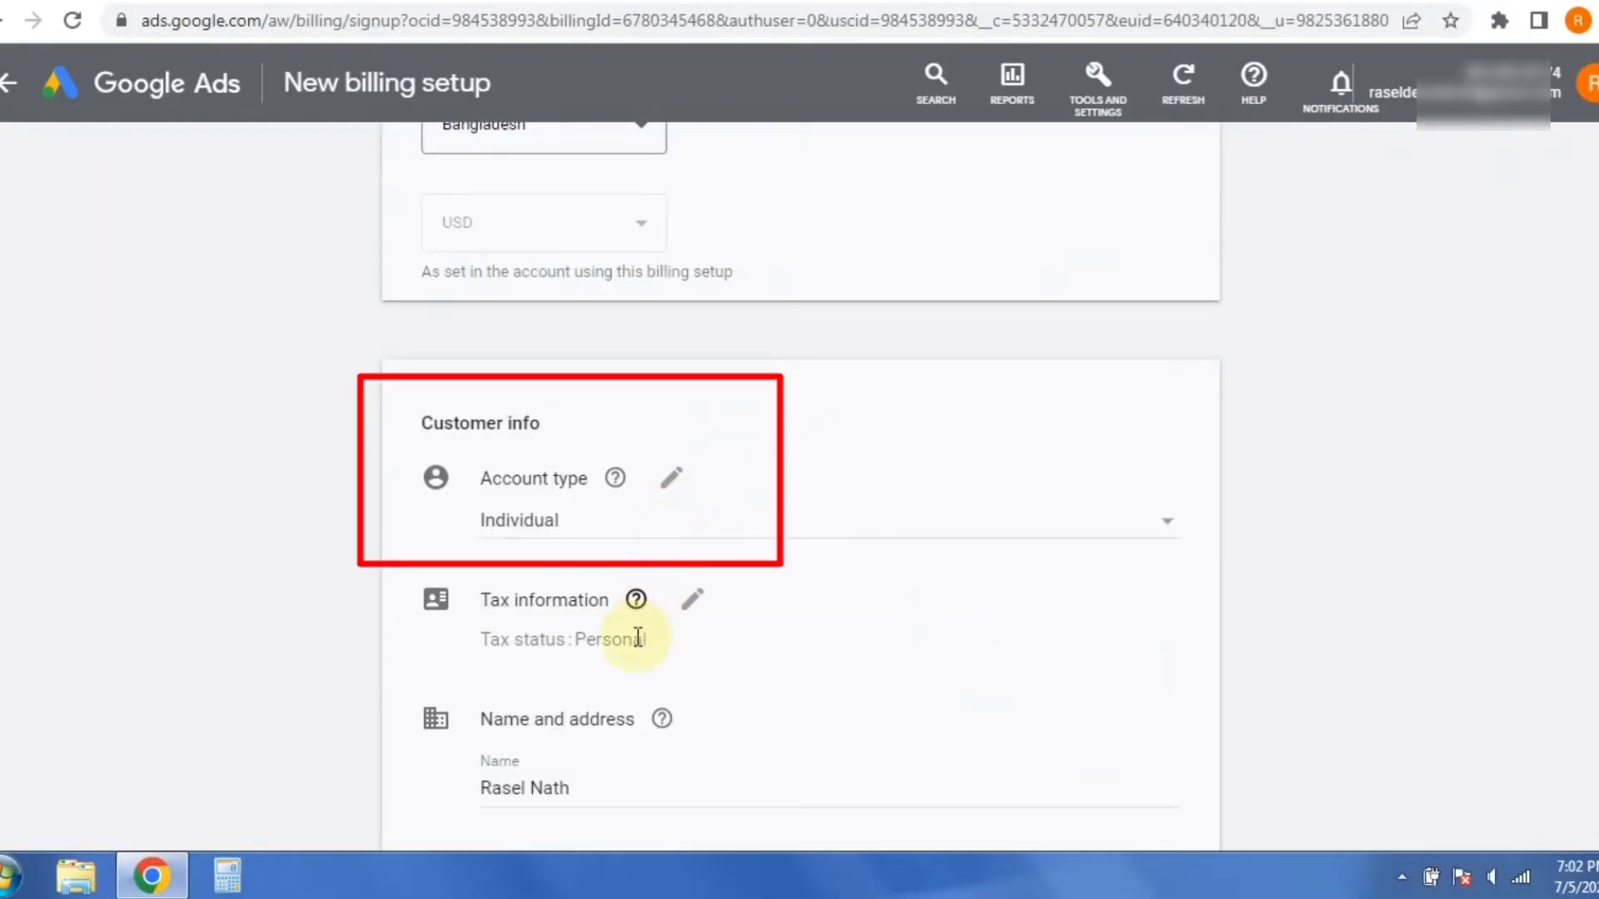
pyautogui.scroll(-3, 617, 770)
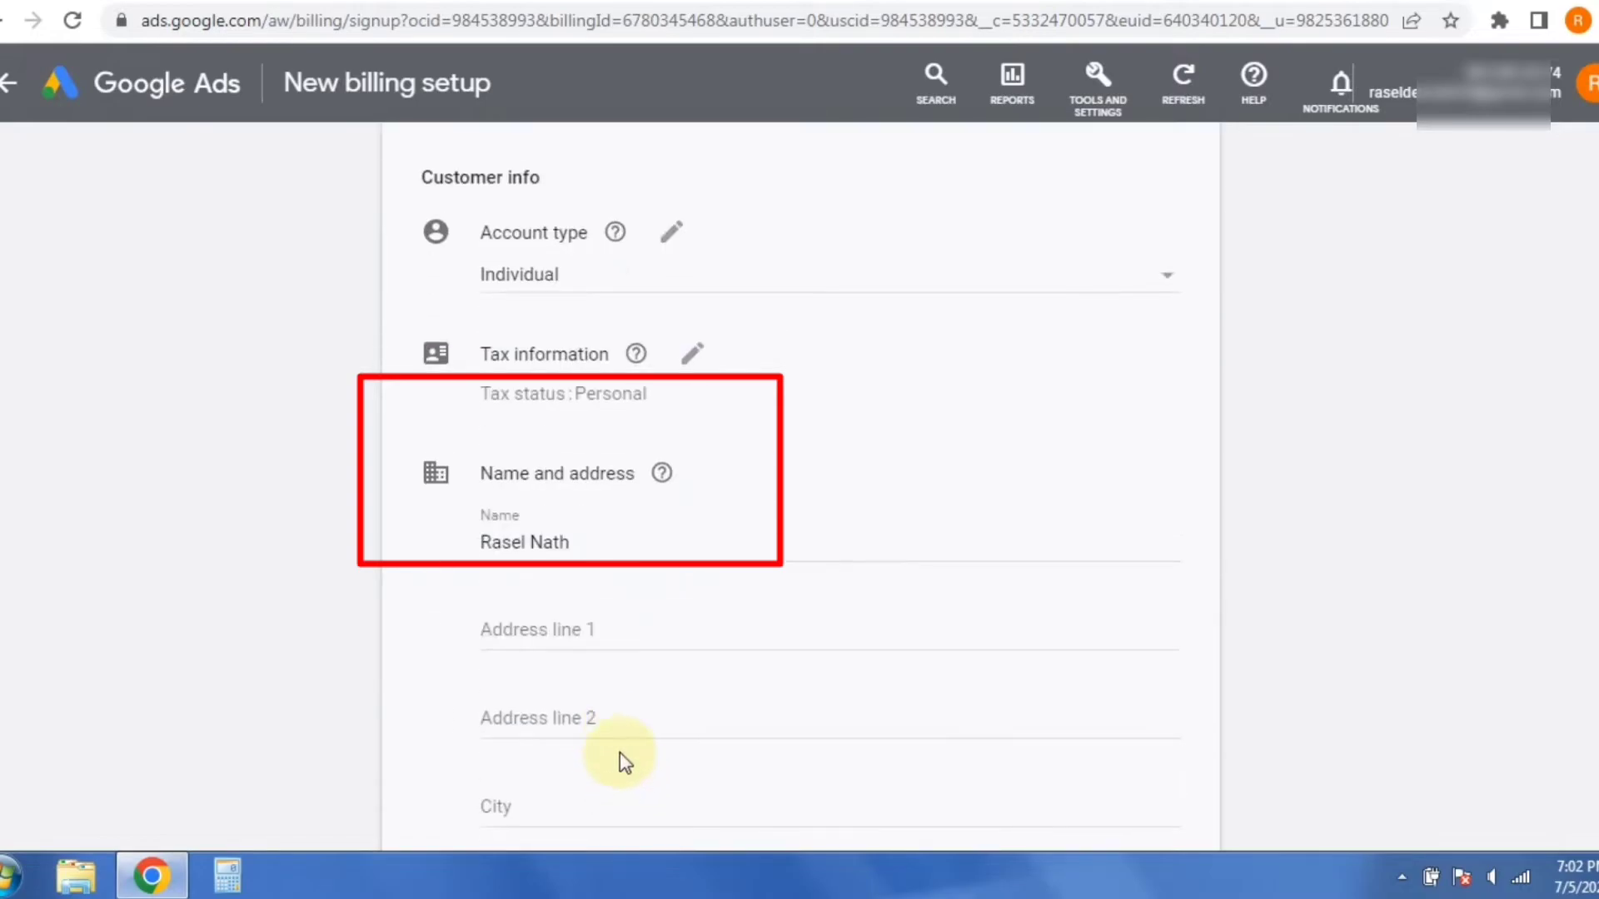
pyautogui.click(630, 622)
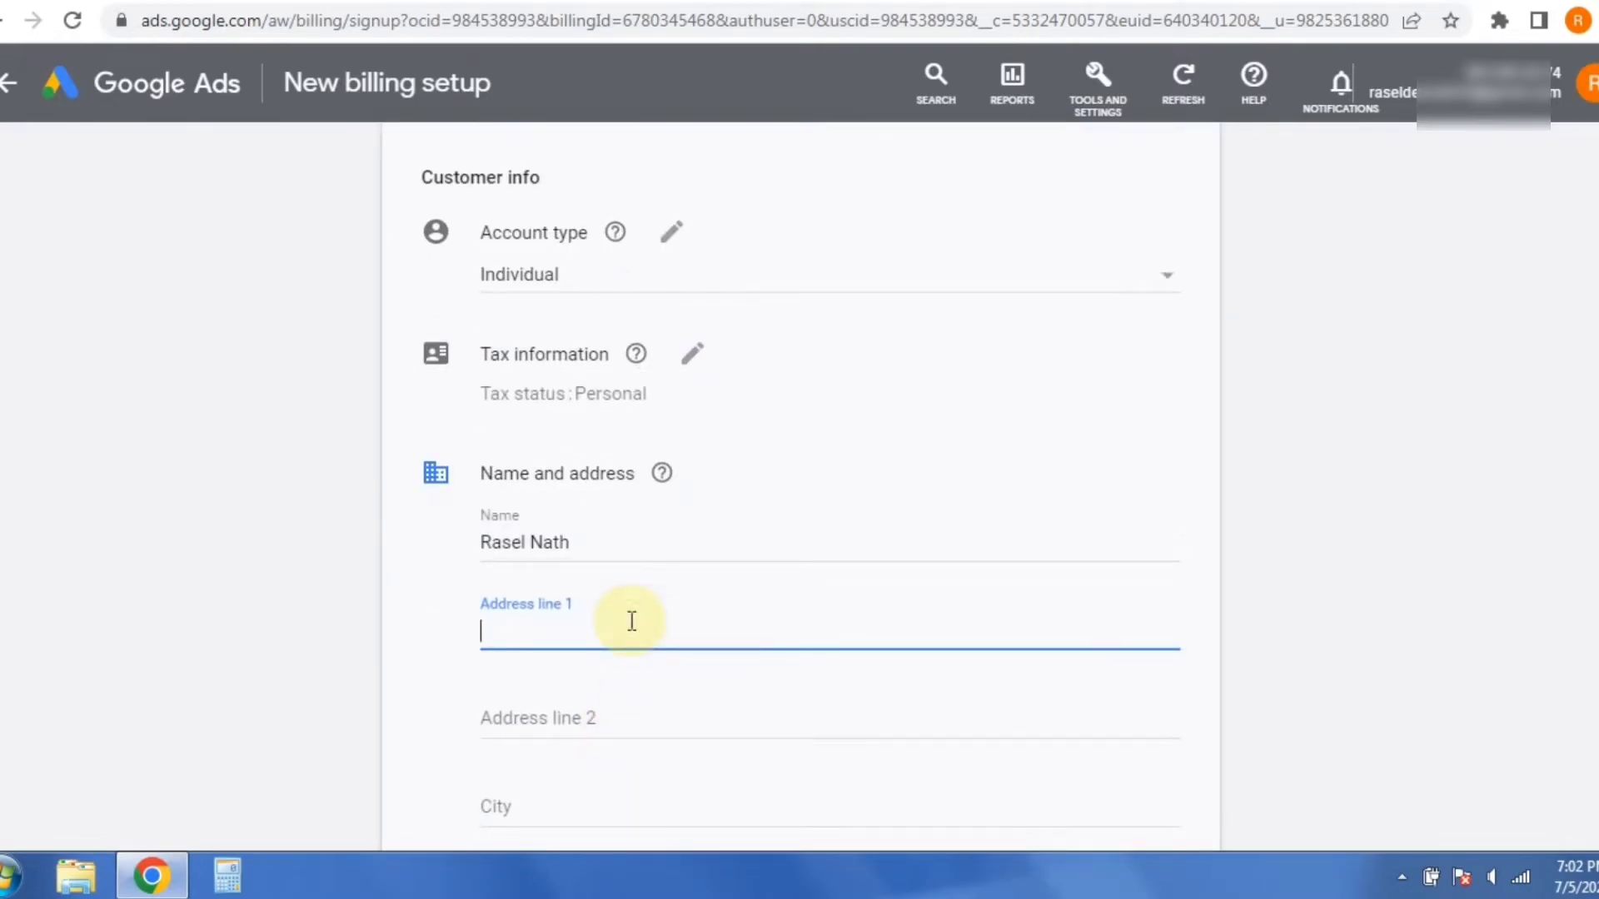
pyautogui.write('Nat')
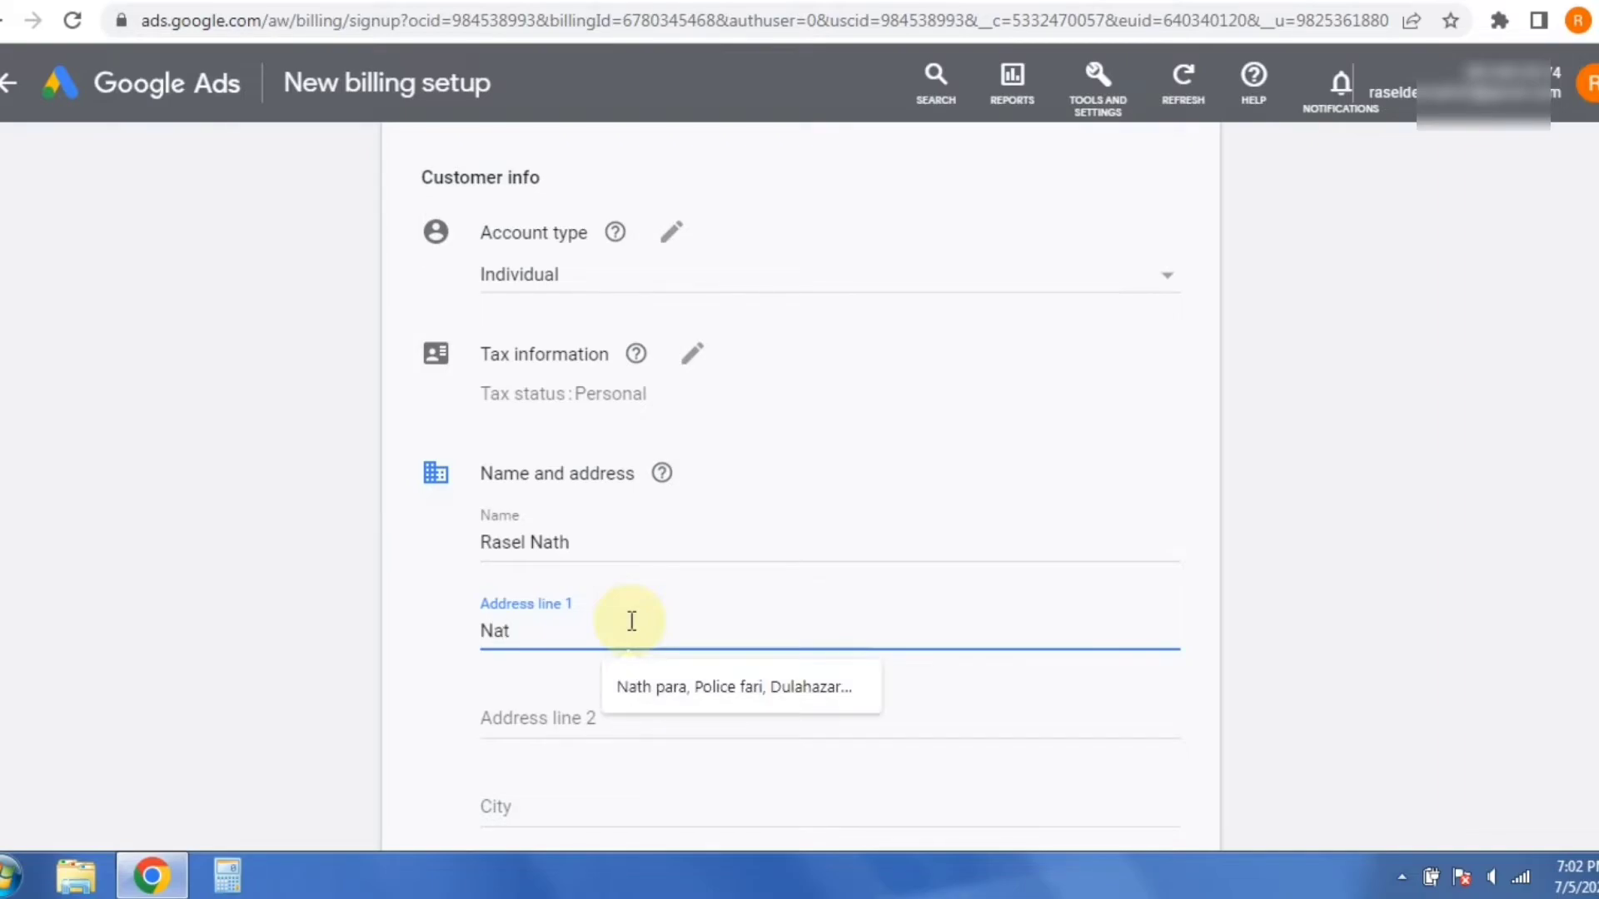
pyautogui.click(727, 705)
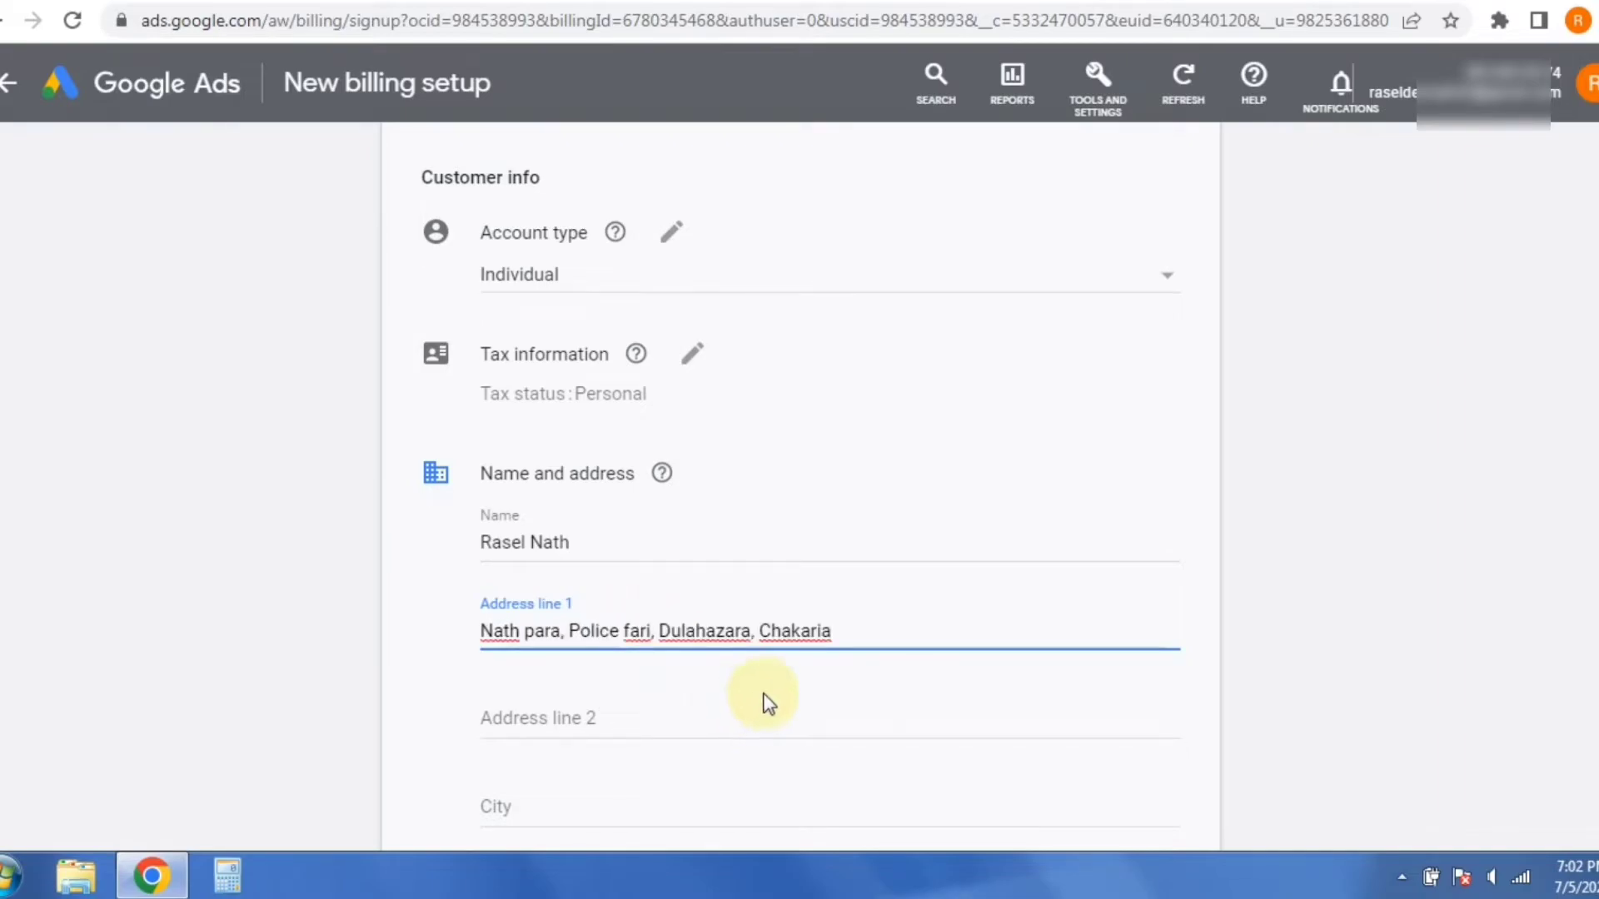
pyautogui.click(737, 708)
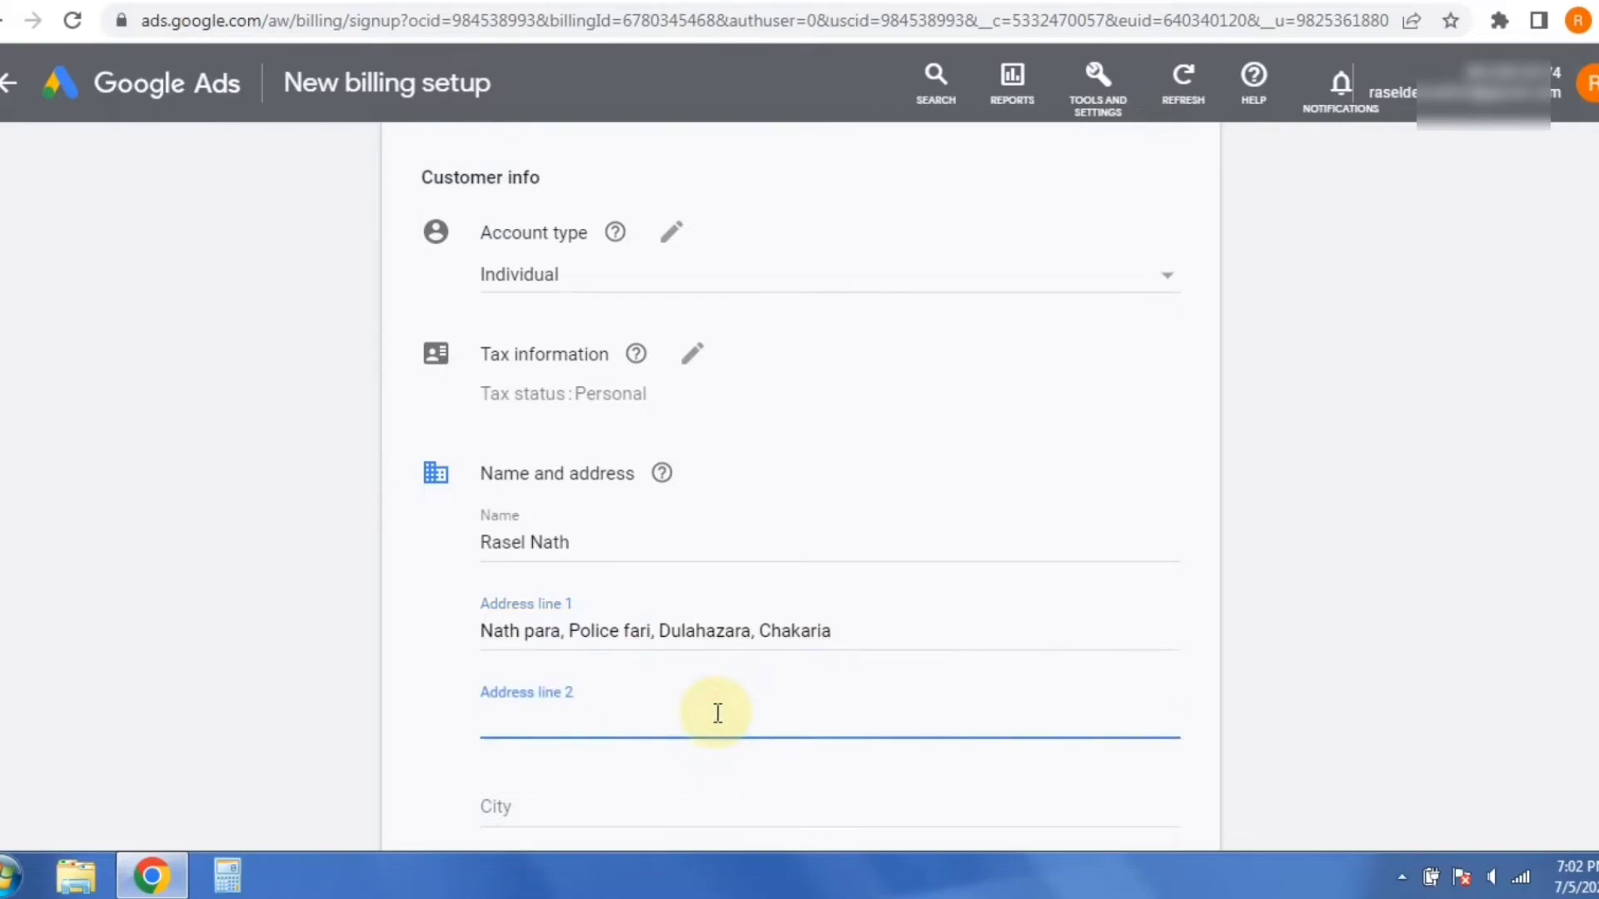
# Step: Enter the billing city, postal code and contact phone number
pyautogui.scroll(-2, 745, 704)
pyautogui.scroll(-1, 736, 696)
pyautogui.click(679, 564)
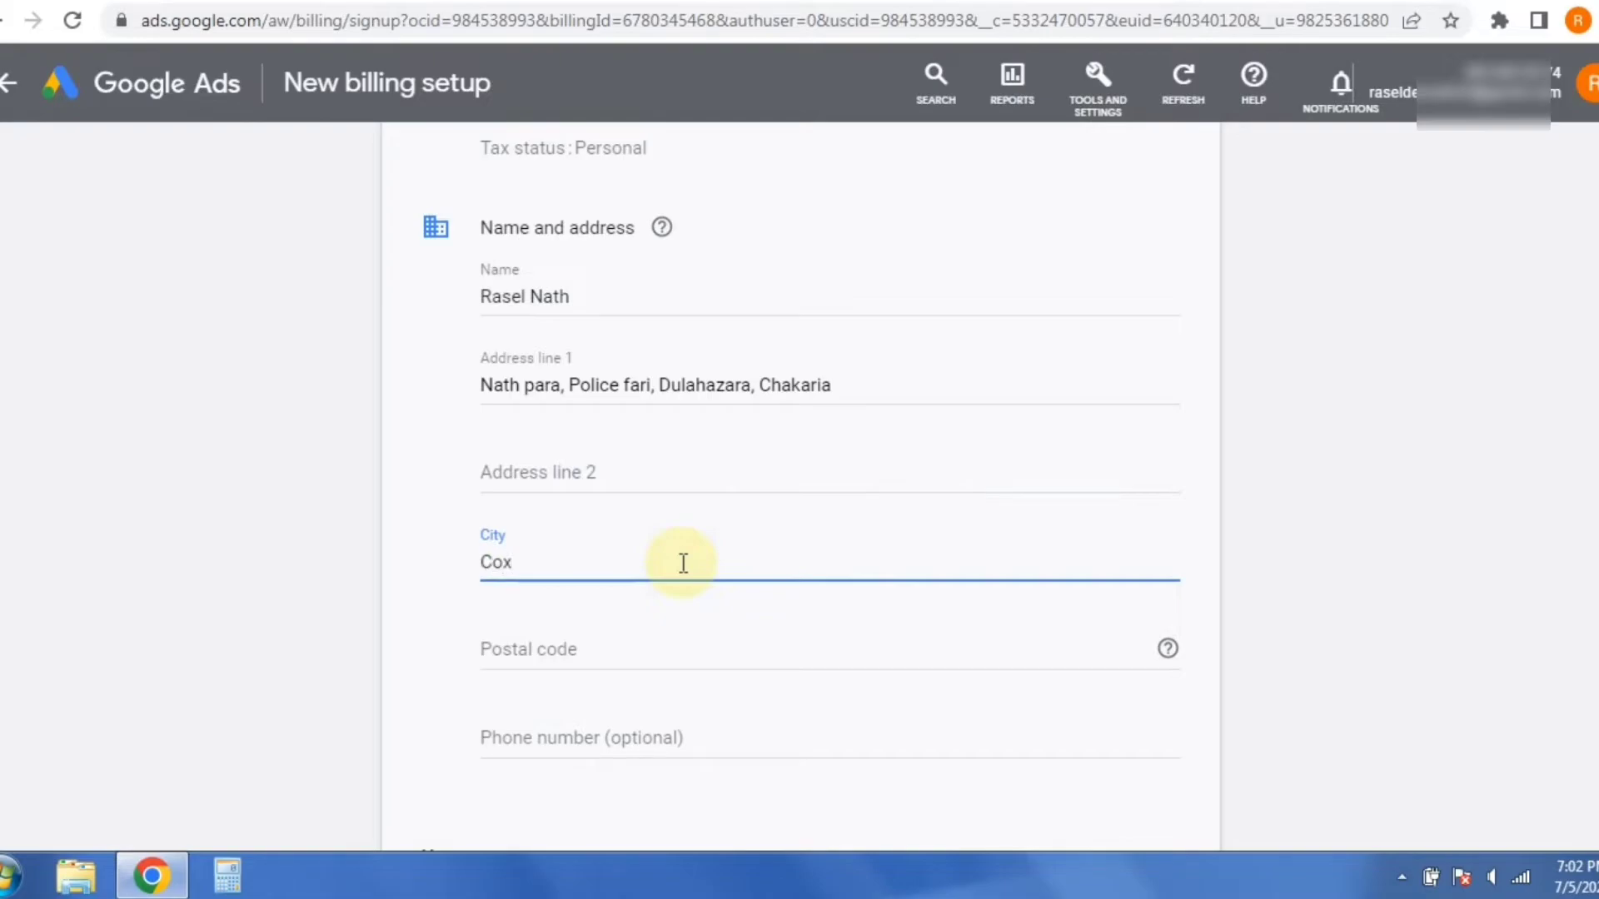
pyautogui.write("Cox's Bazar")
pyautogui.click(683, 637)
pyautogui.write('4743')
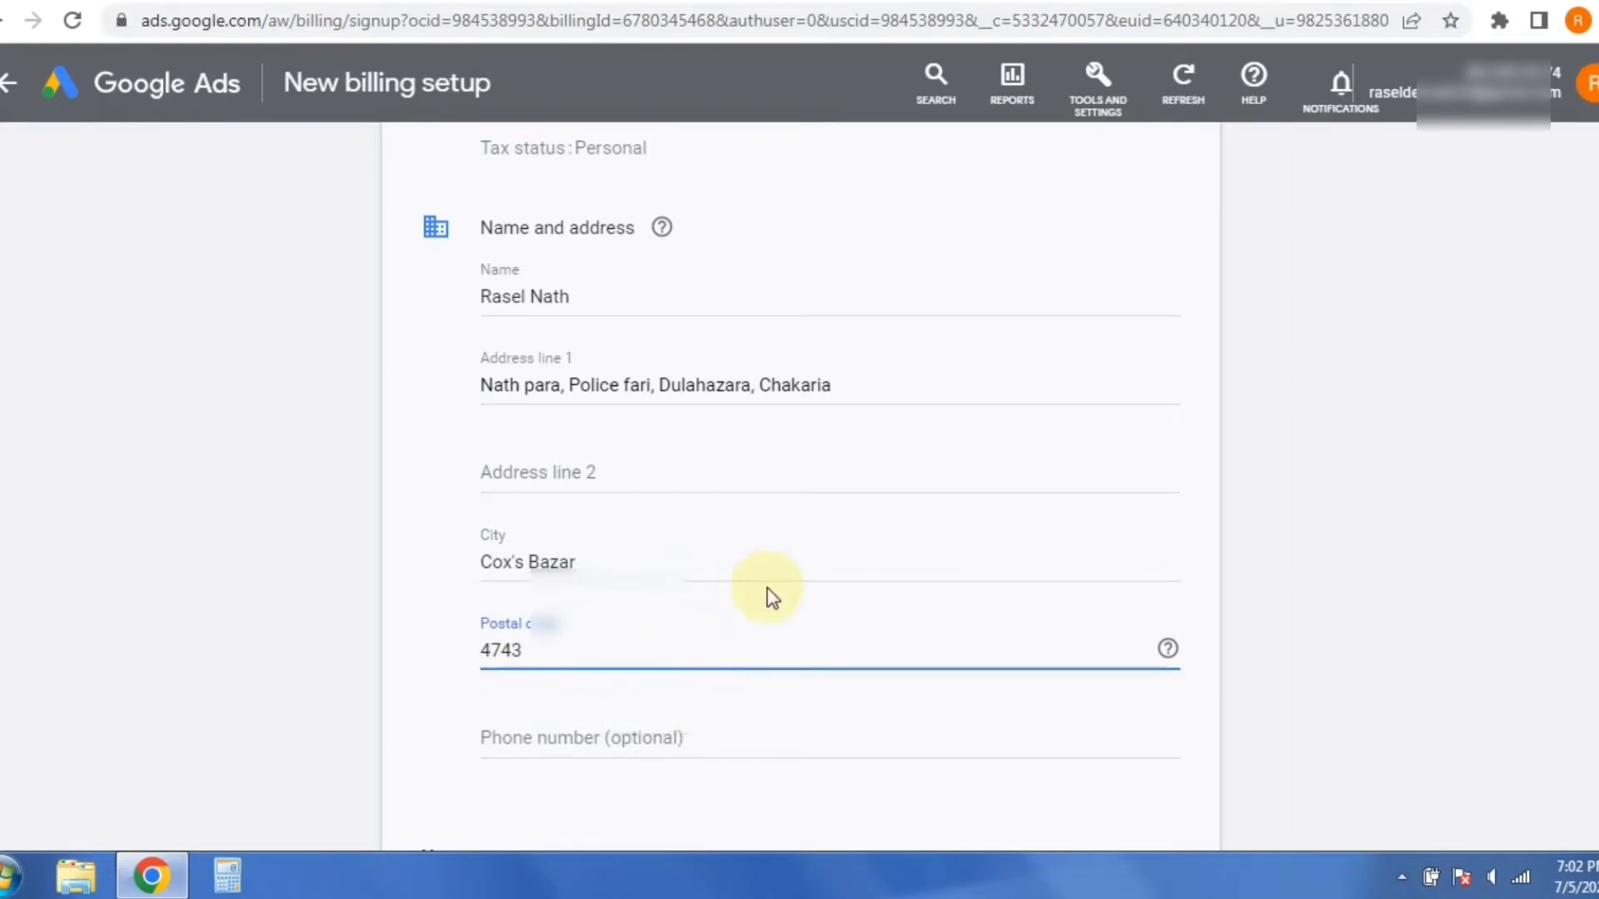
pyautogui.scroll(-3, 762, 595)
pyautogui.click(613, 503)
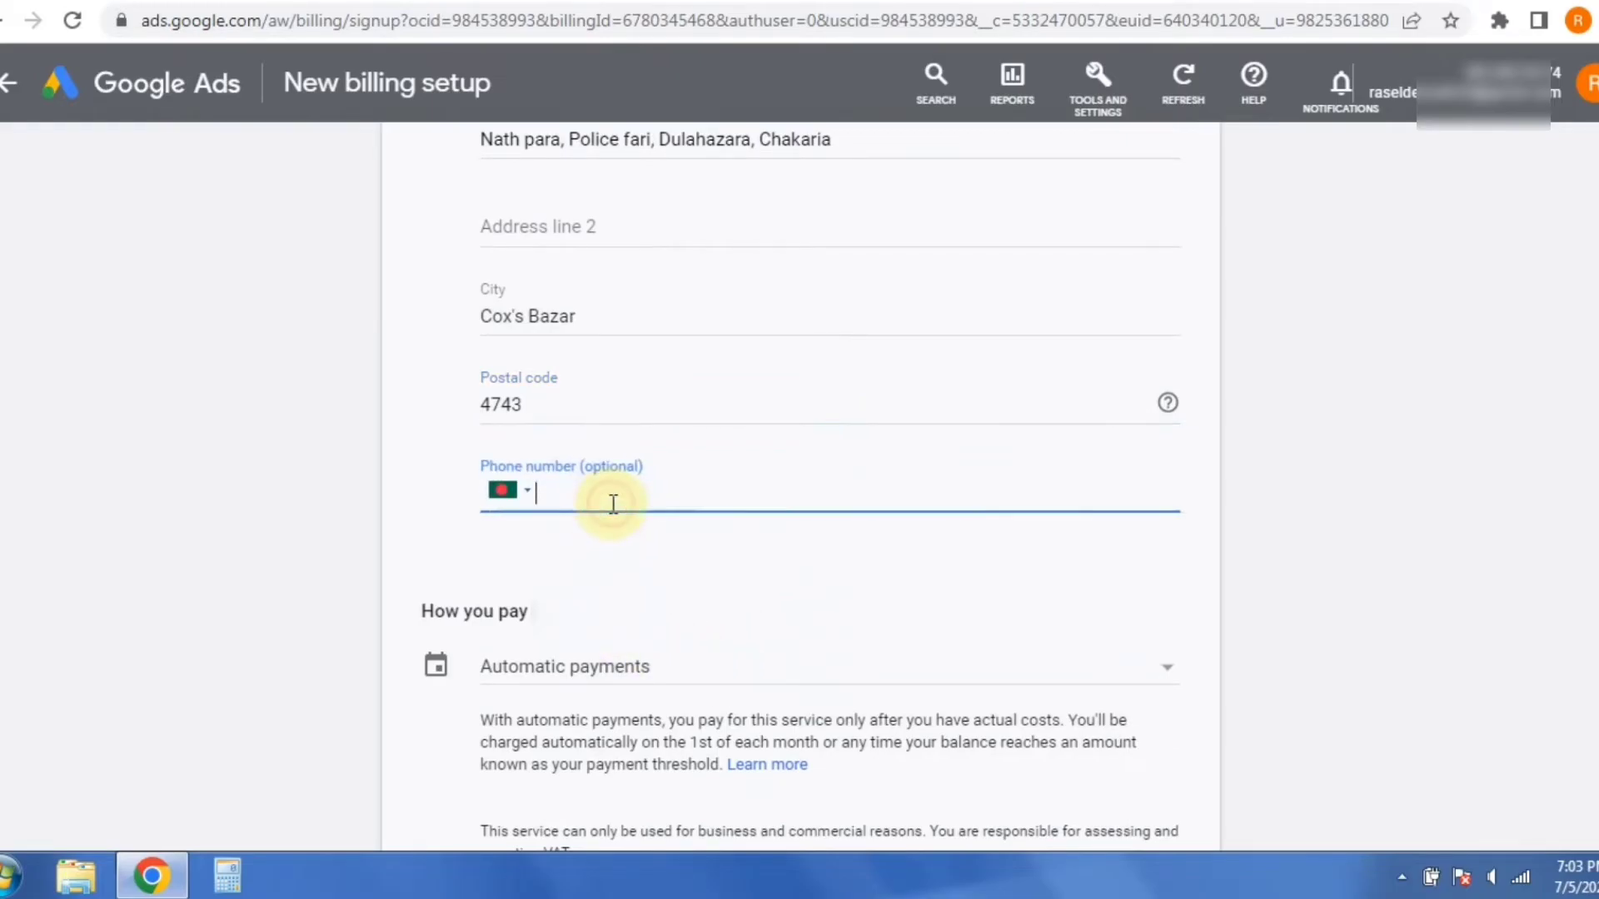
pyautogui.scroll(10, 614, 500)
pyautogui.scroll(-6, 615, 518)
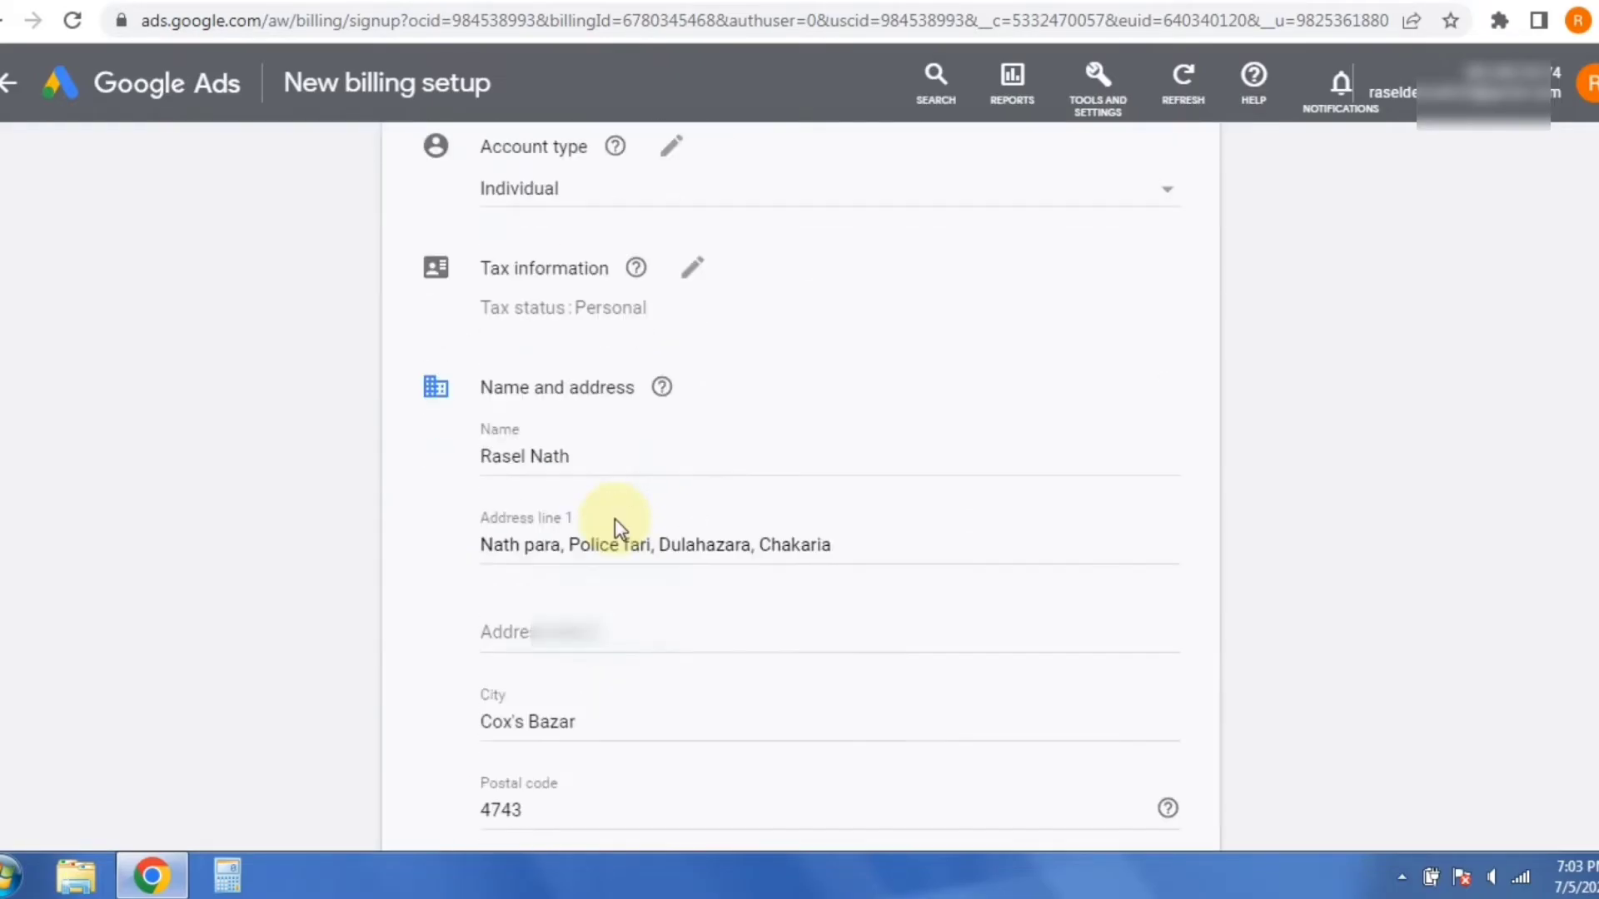
pyautogui.scroll(-3, 617, 525)
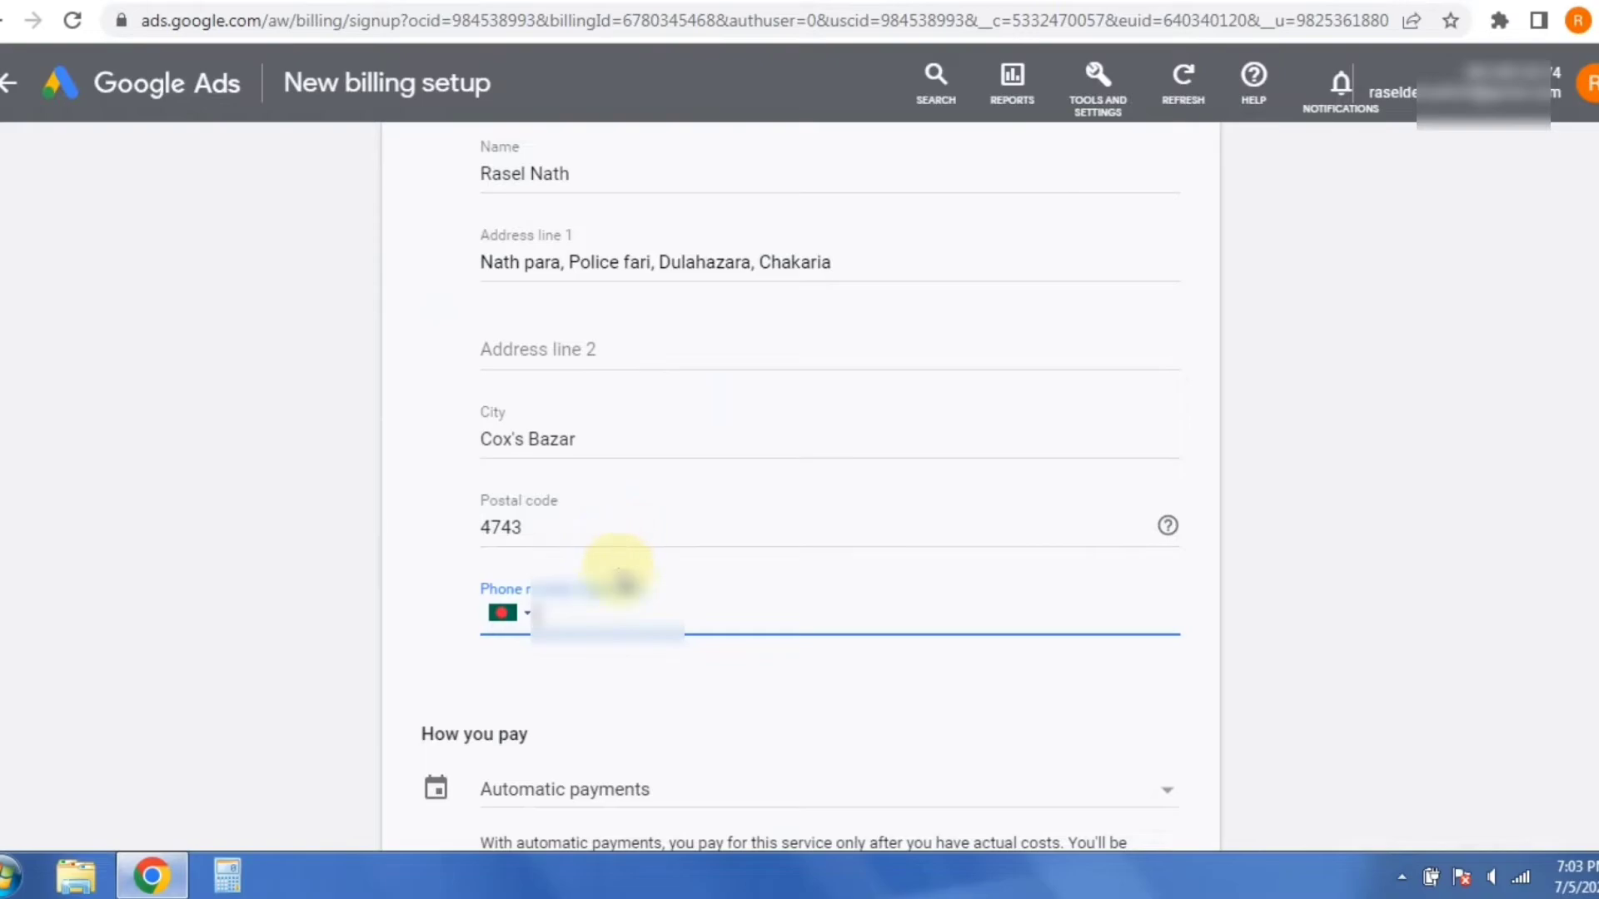
pyautogui.write('1812345')
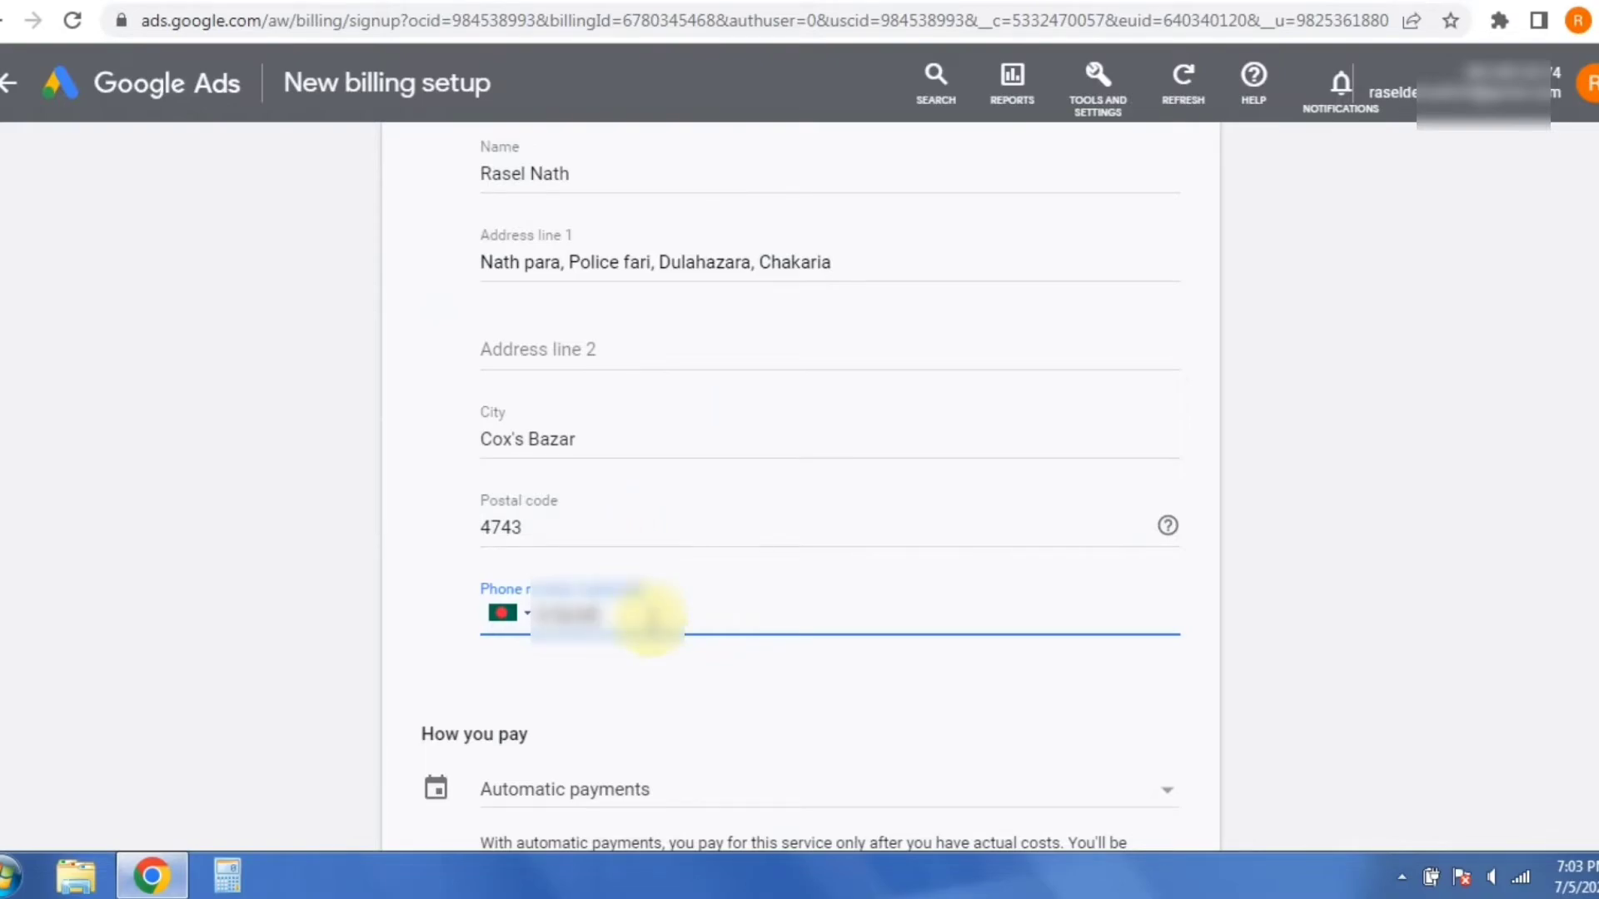
pyautogui.write('67890')
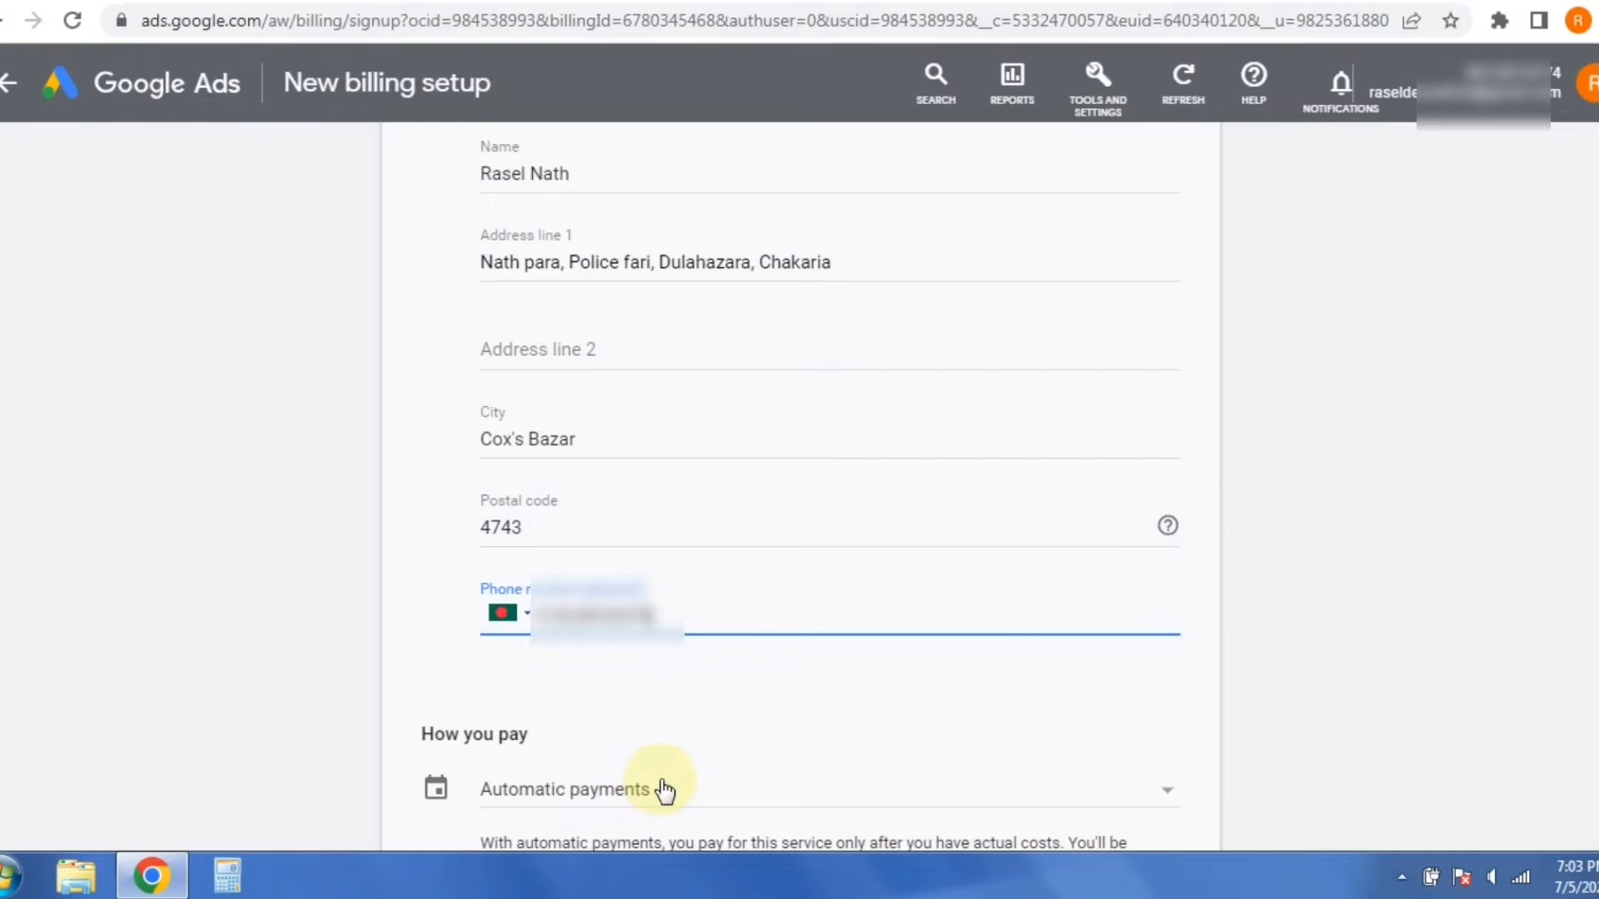
# Step: Choose Automatic payments as the payment option after briefly comparing Manual payments
pyautogui.click(724, 793)
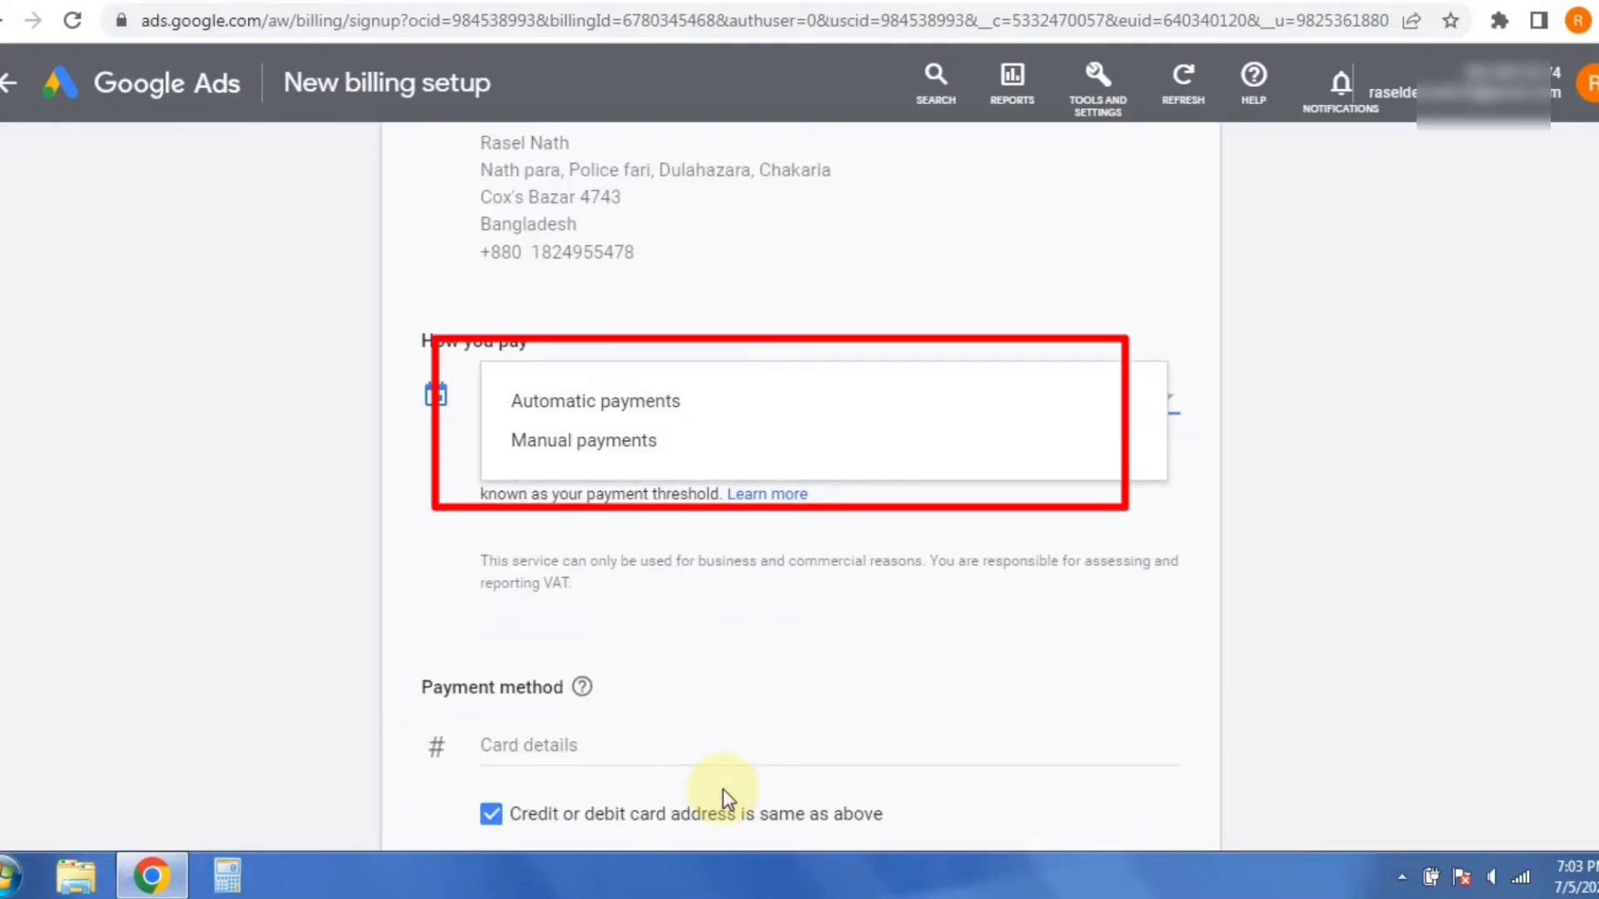
pyautogui.click(655, 408)
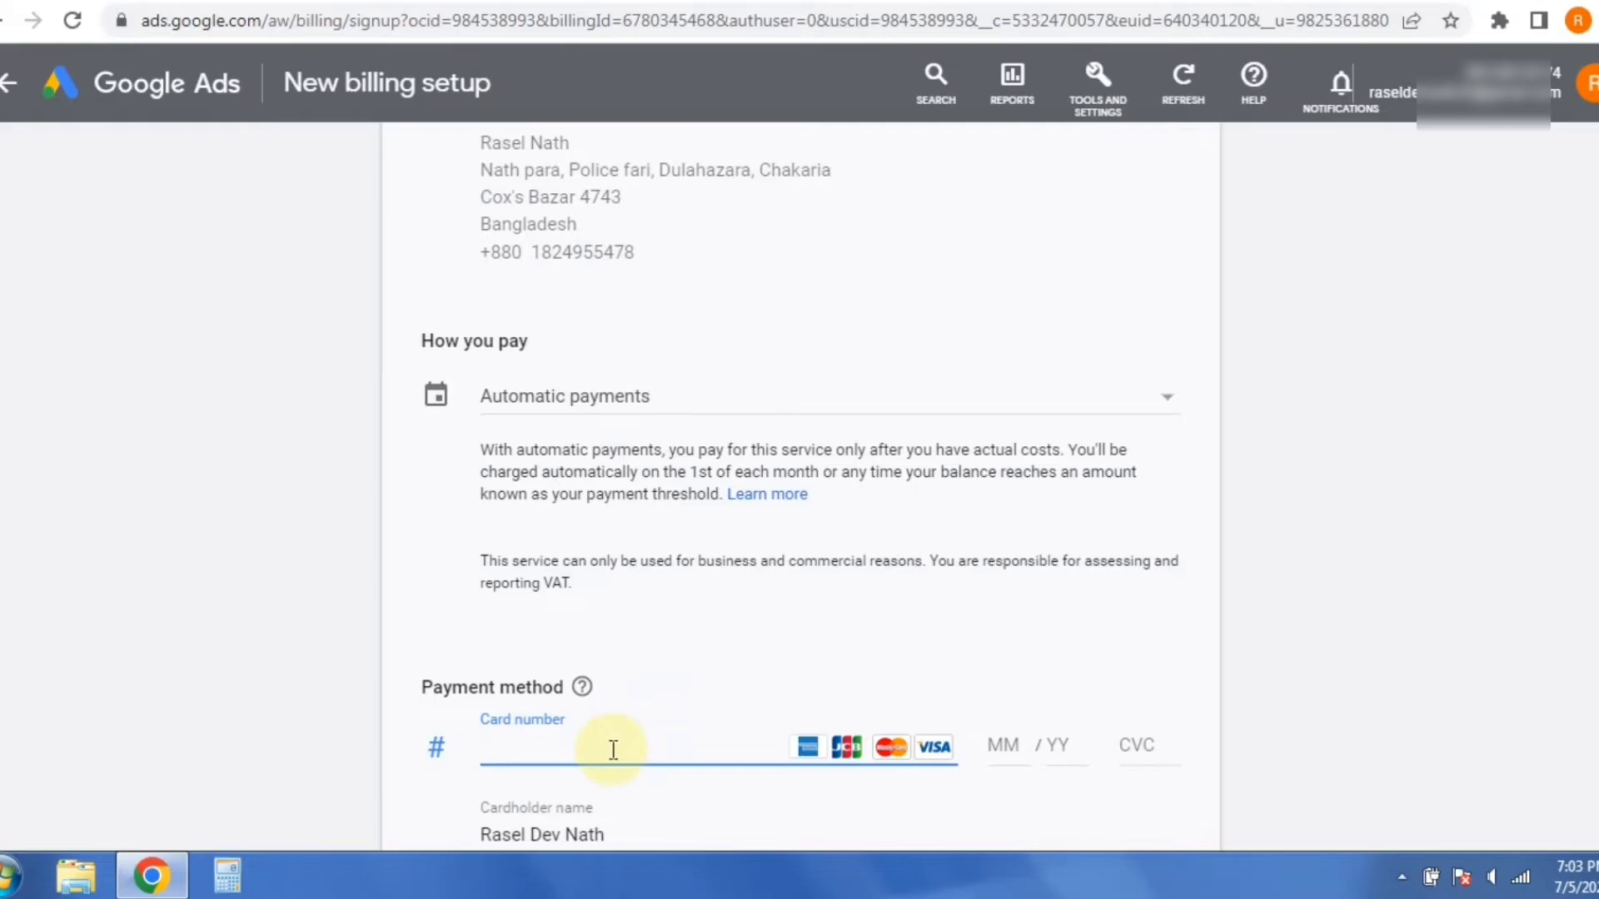
pyautogui.click(706, 398)
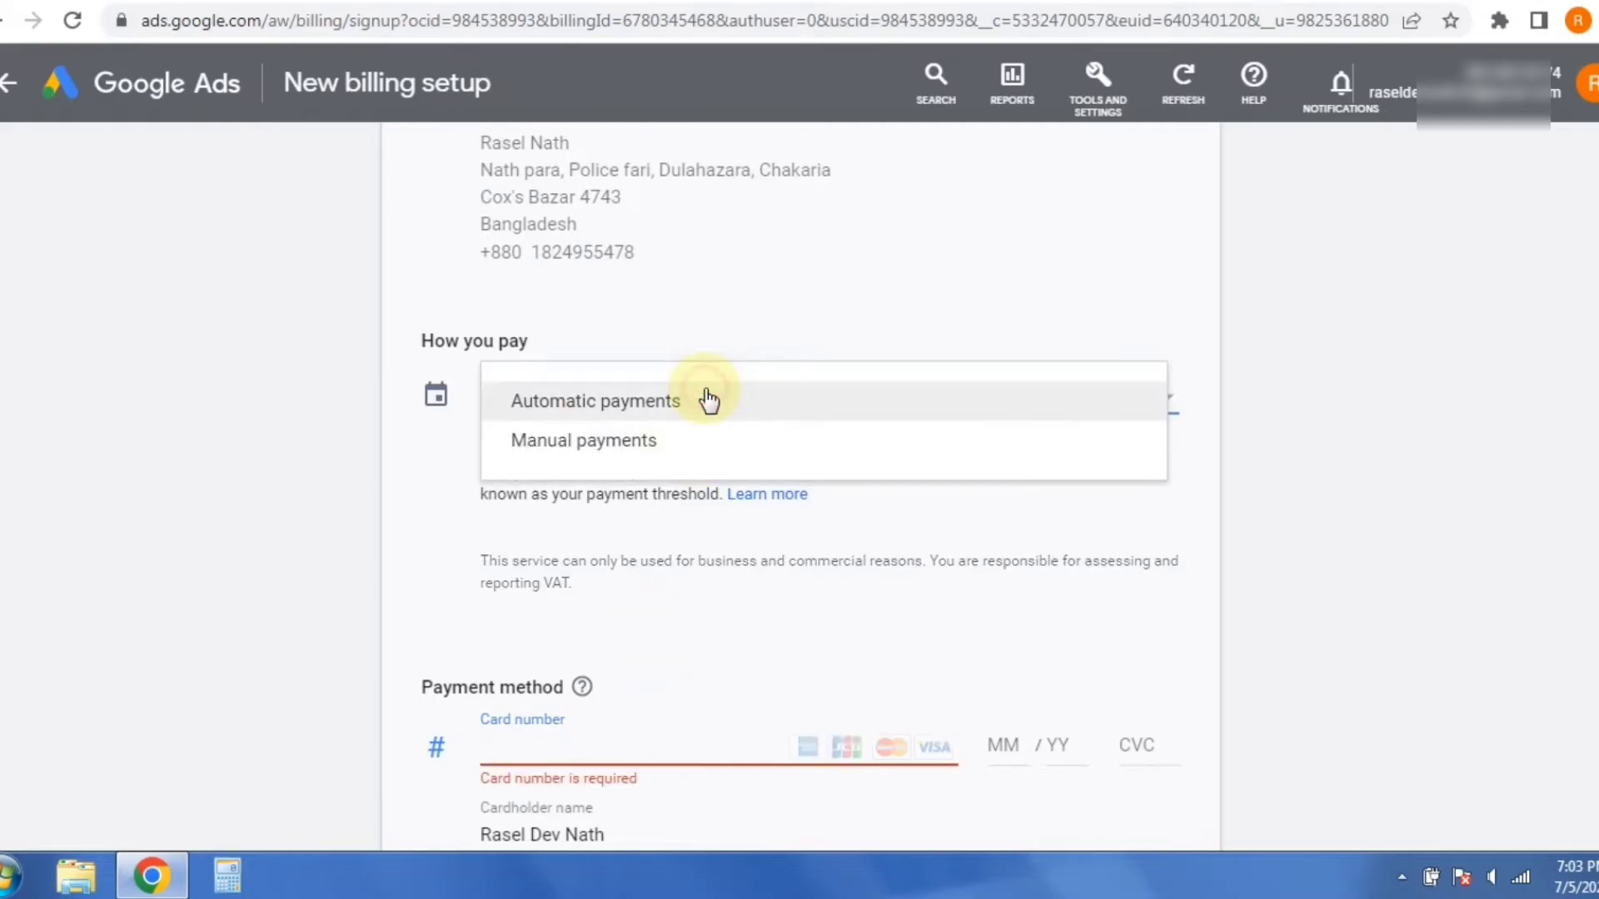
pyautogui.click(655, 450)
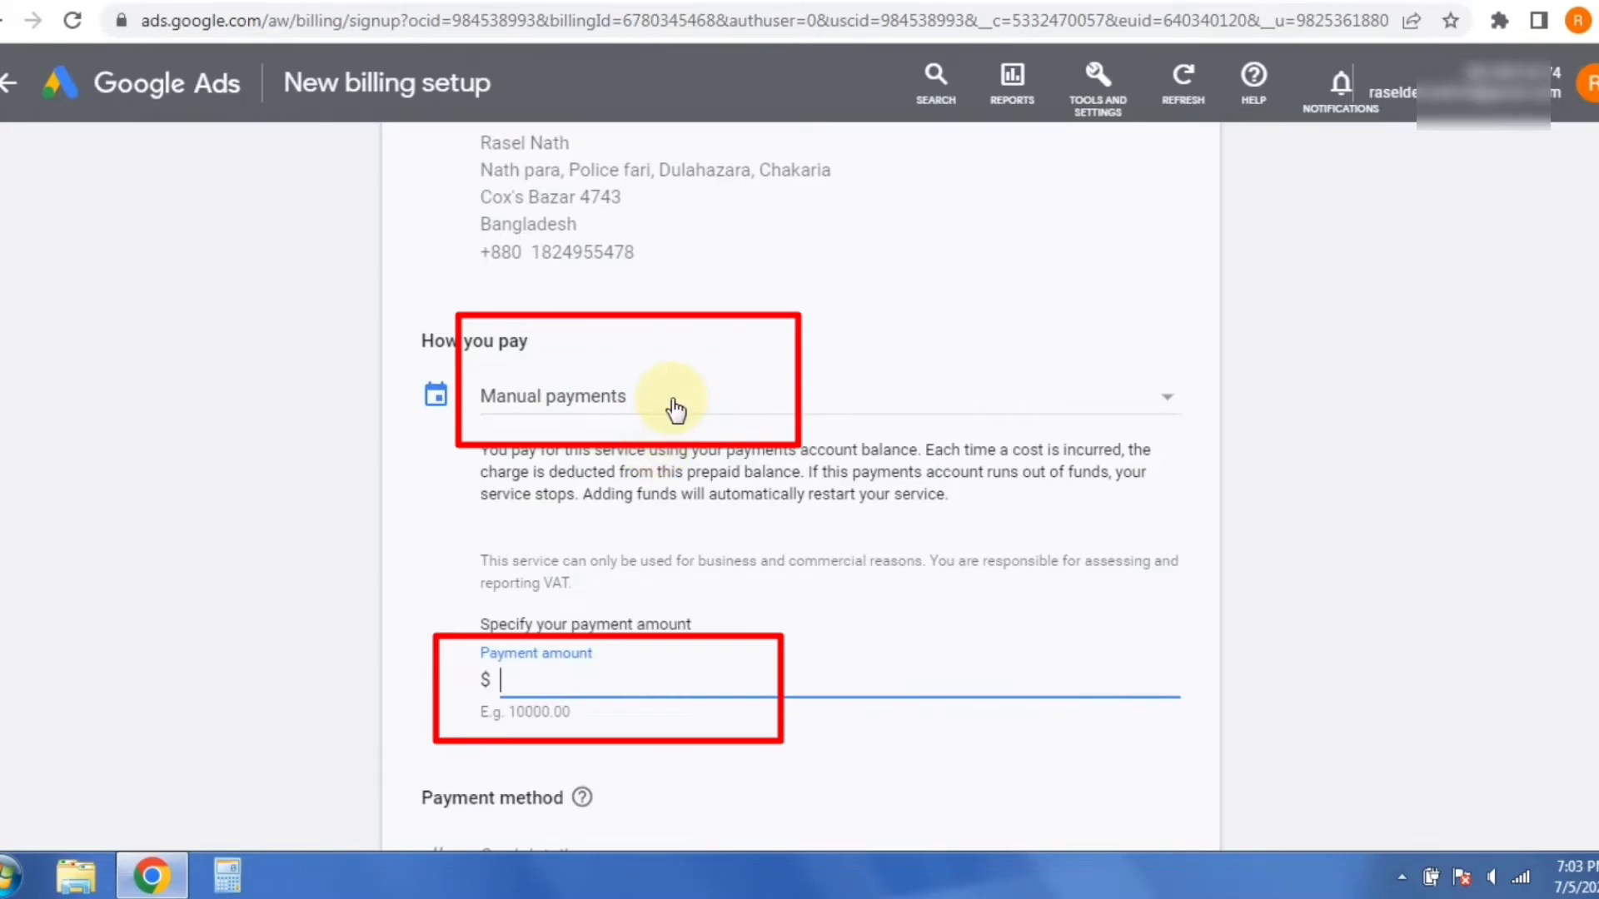
pyautogui.click(674, 408)
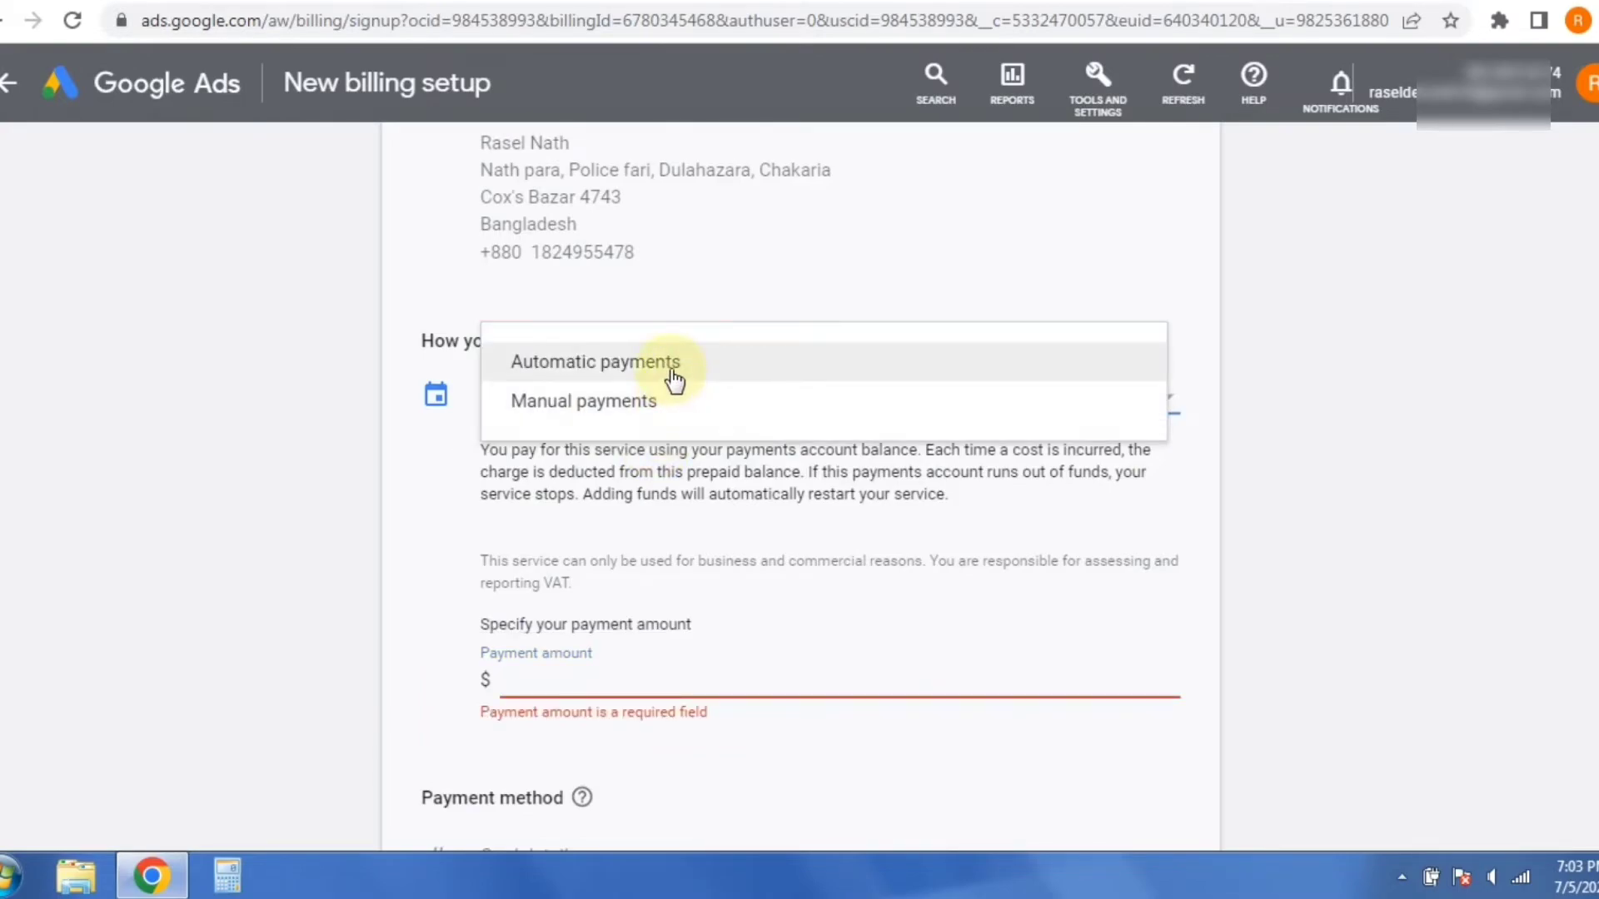
pyautogui.click(671, 364)
pyautogui.click(606, 734)
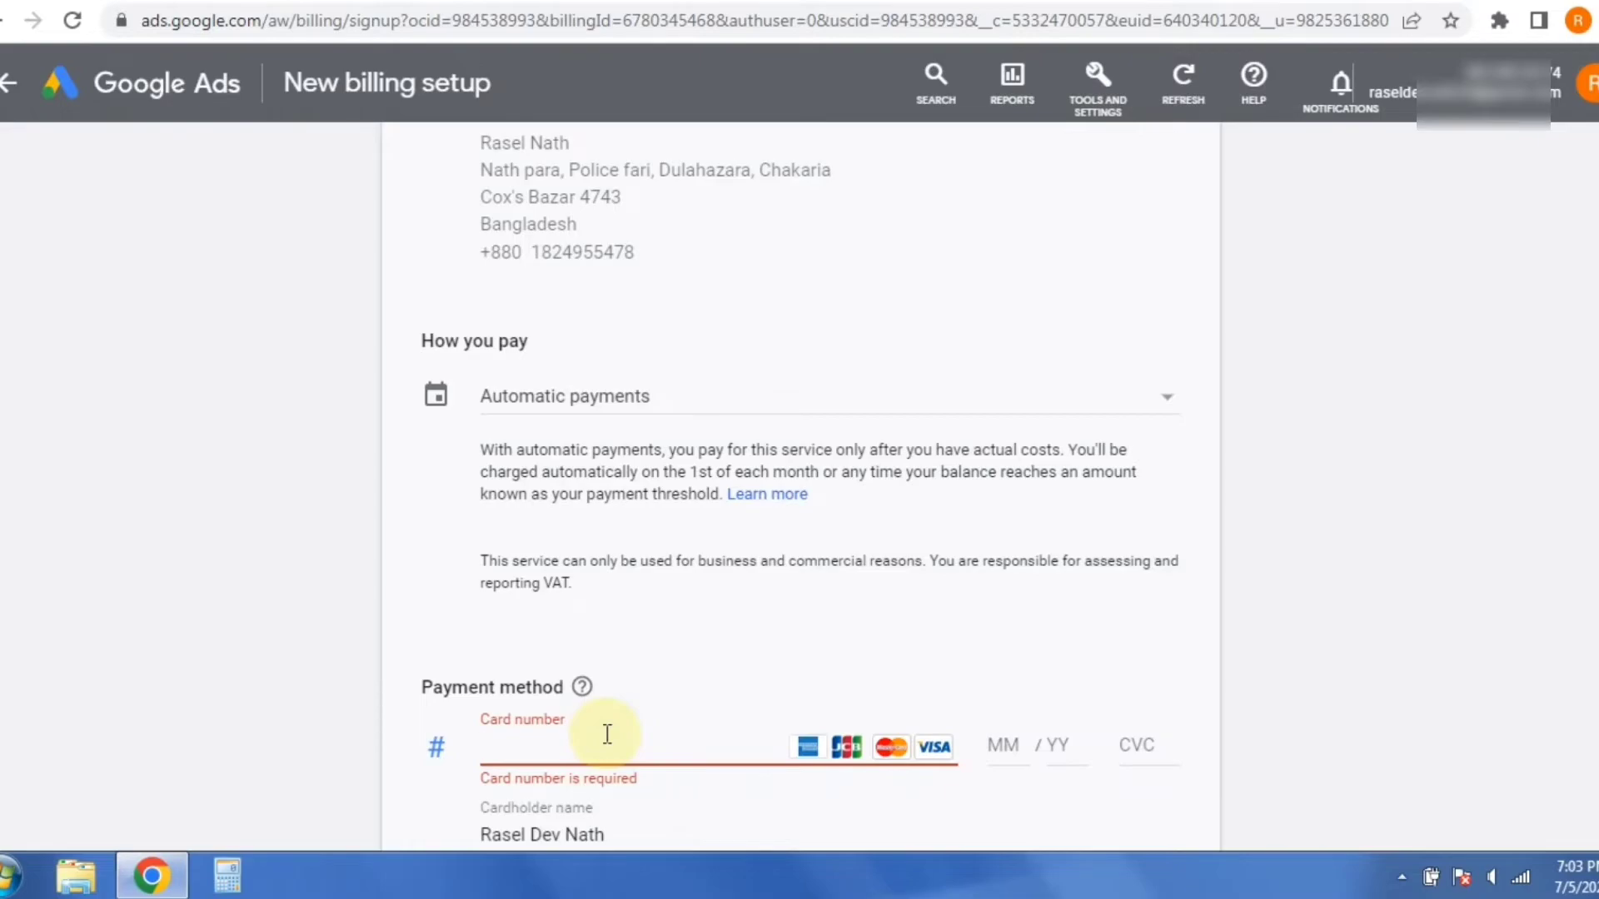
# Step: Fill in the Visa card's number, expiry month and year, and security code
pyautogui.write('325')
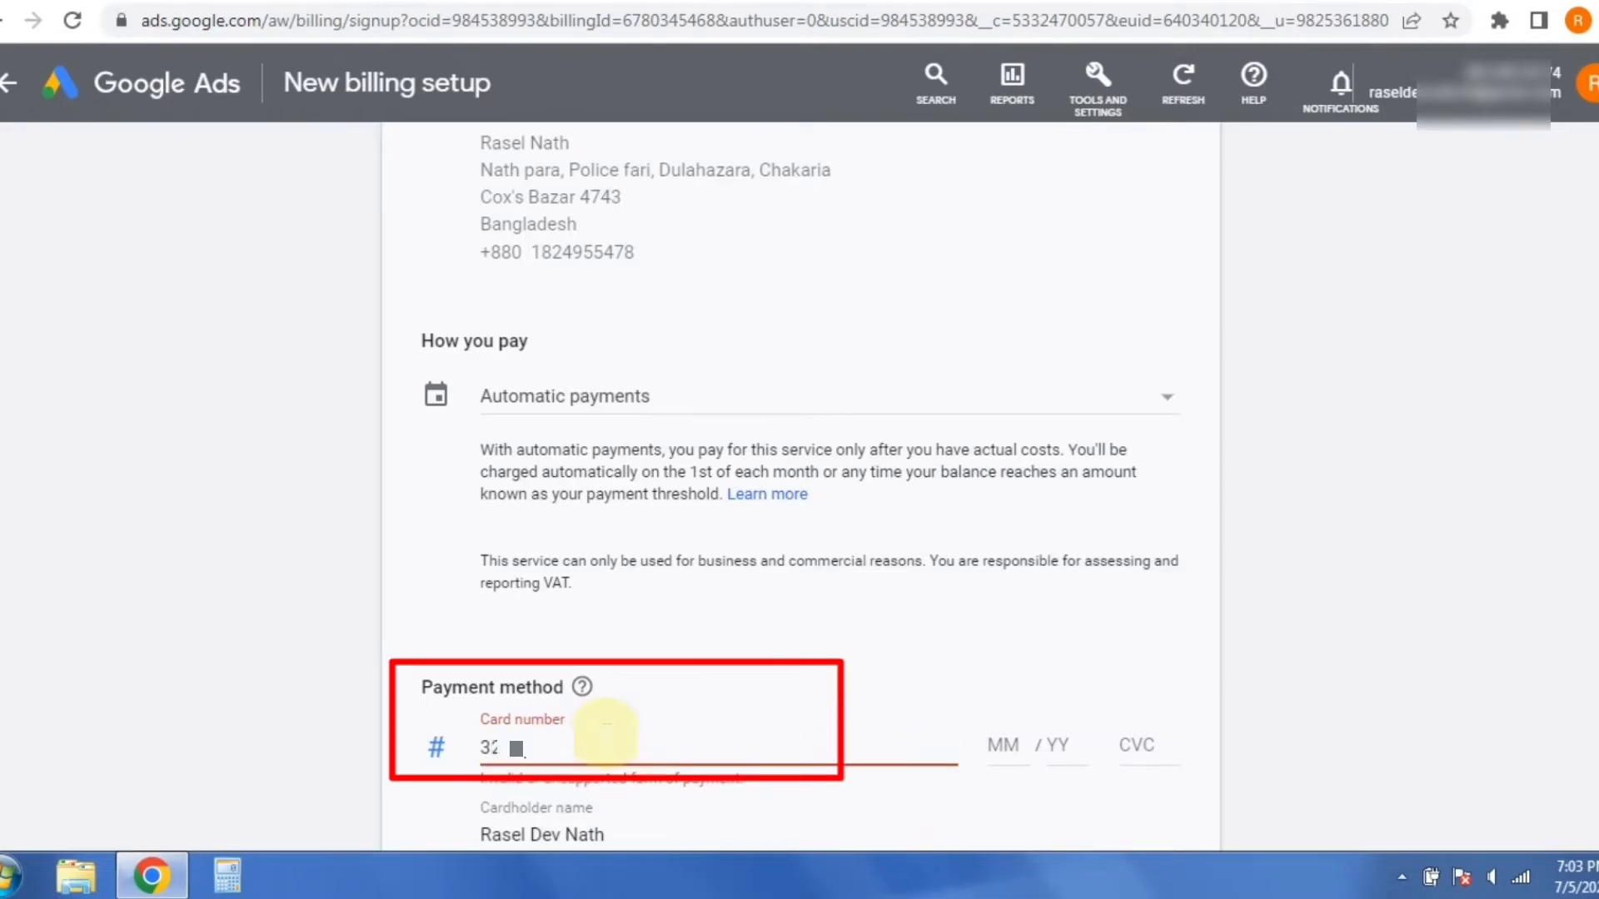
pyautogui.write('4')
pyautogui.write('5')
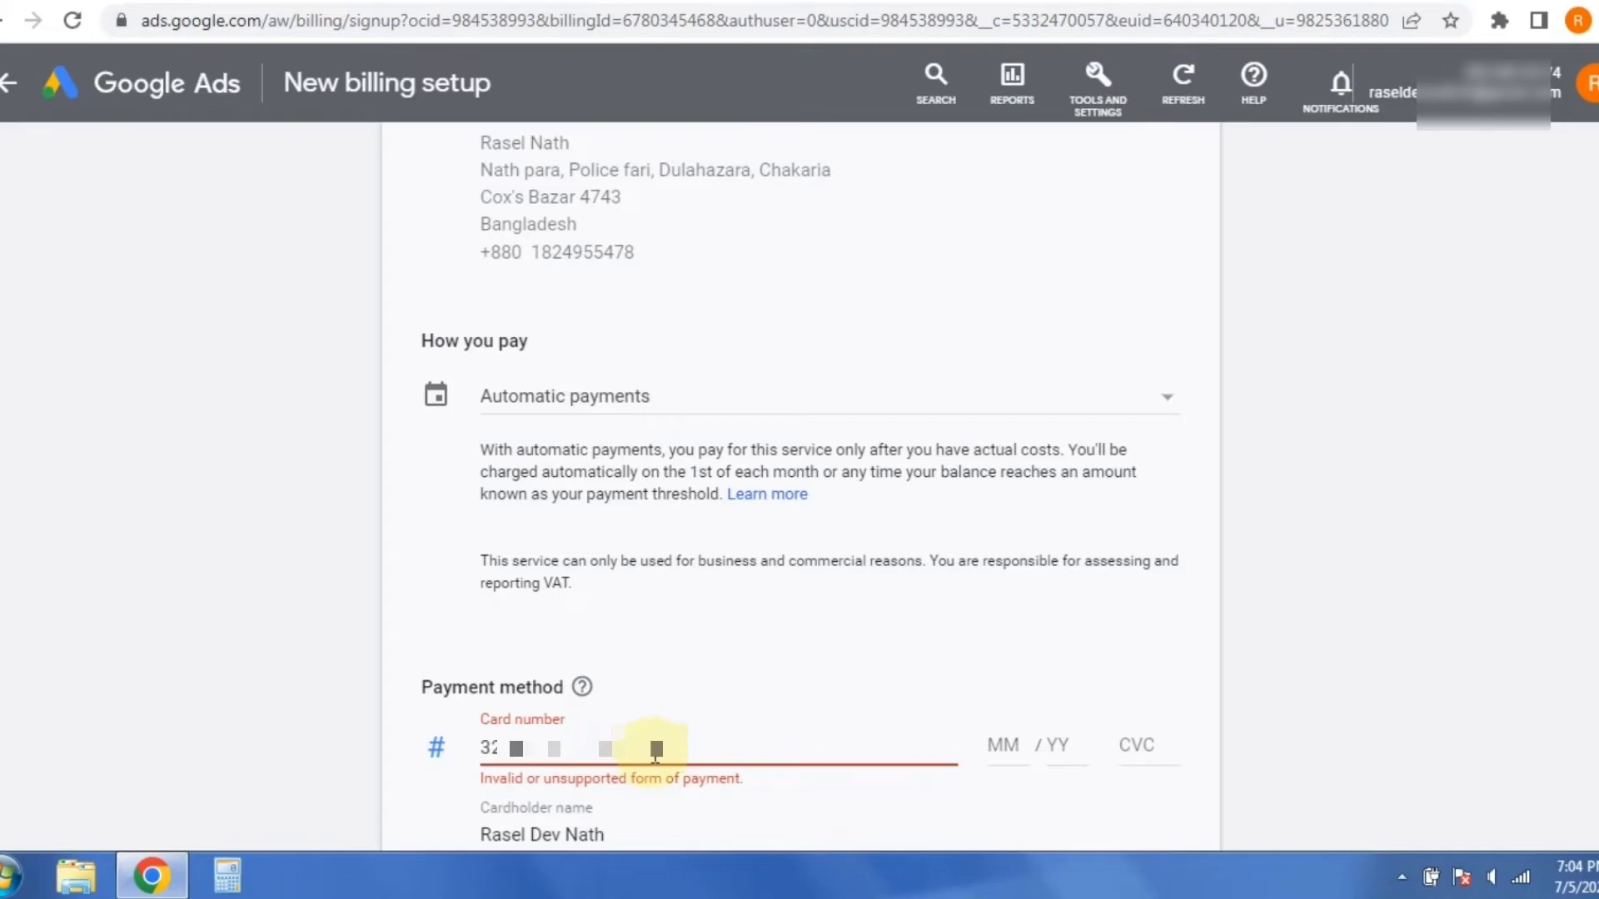
pyautogui.click(997, 735)
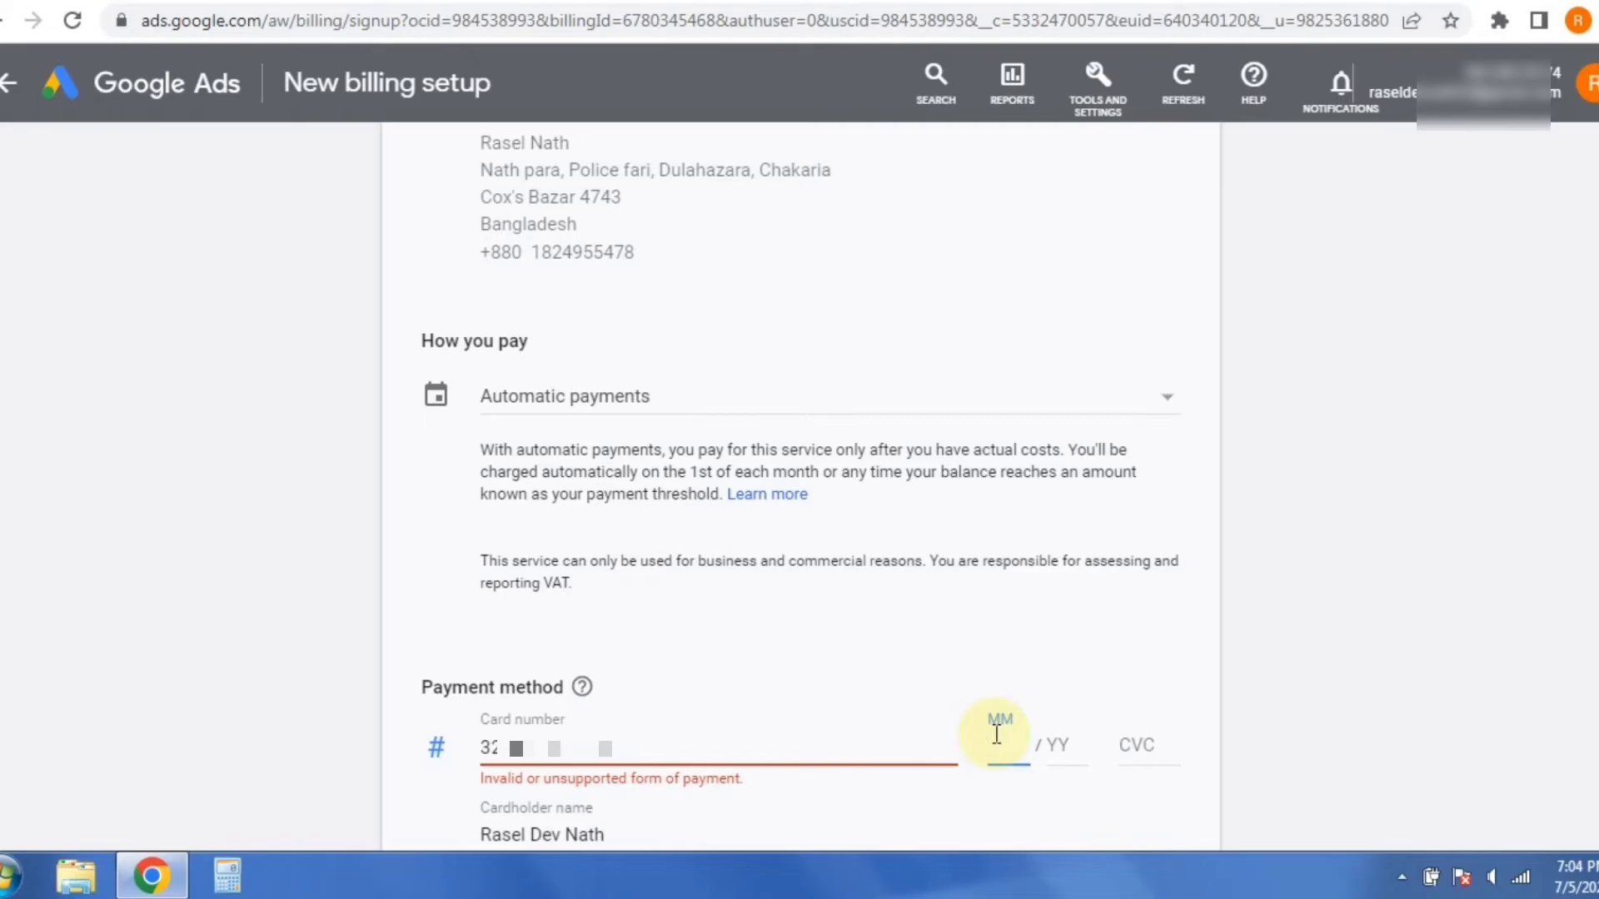
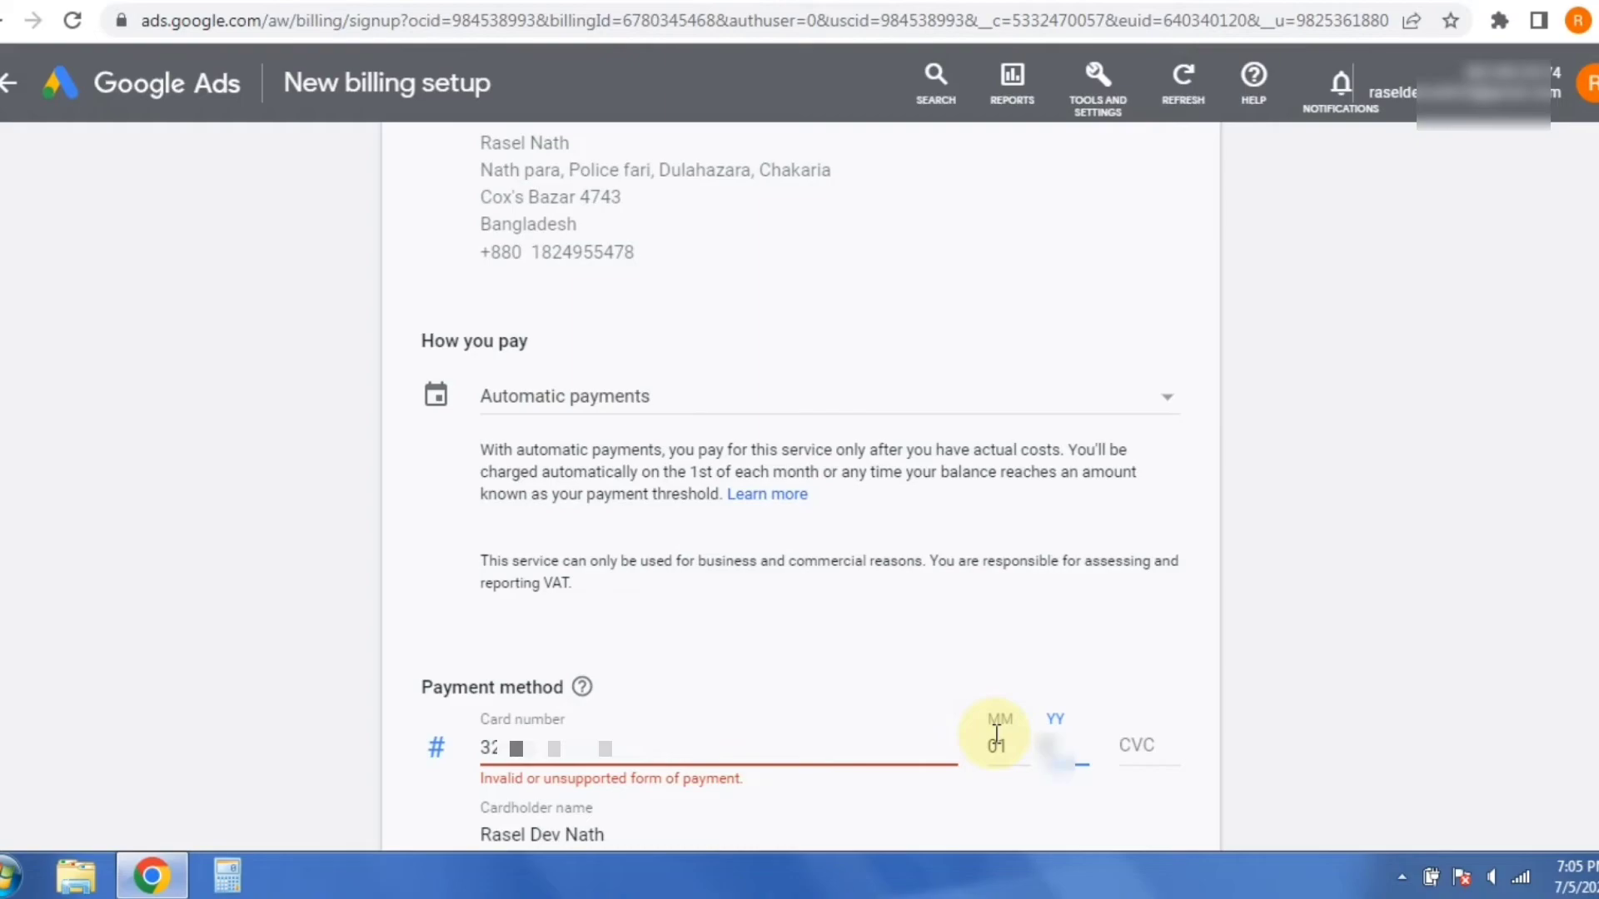
pyautogui.press('Tab')
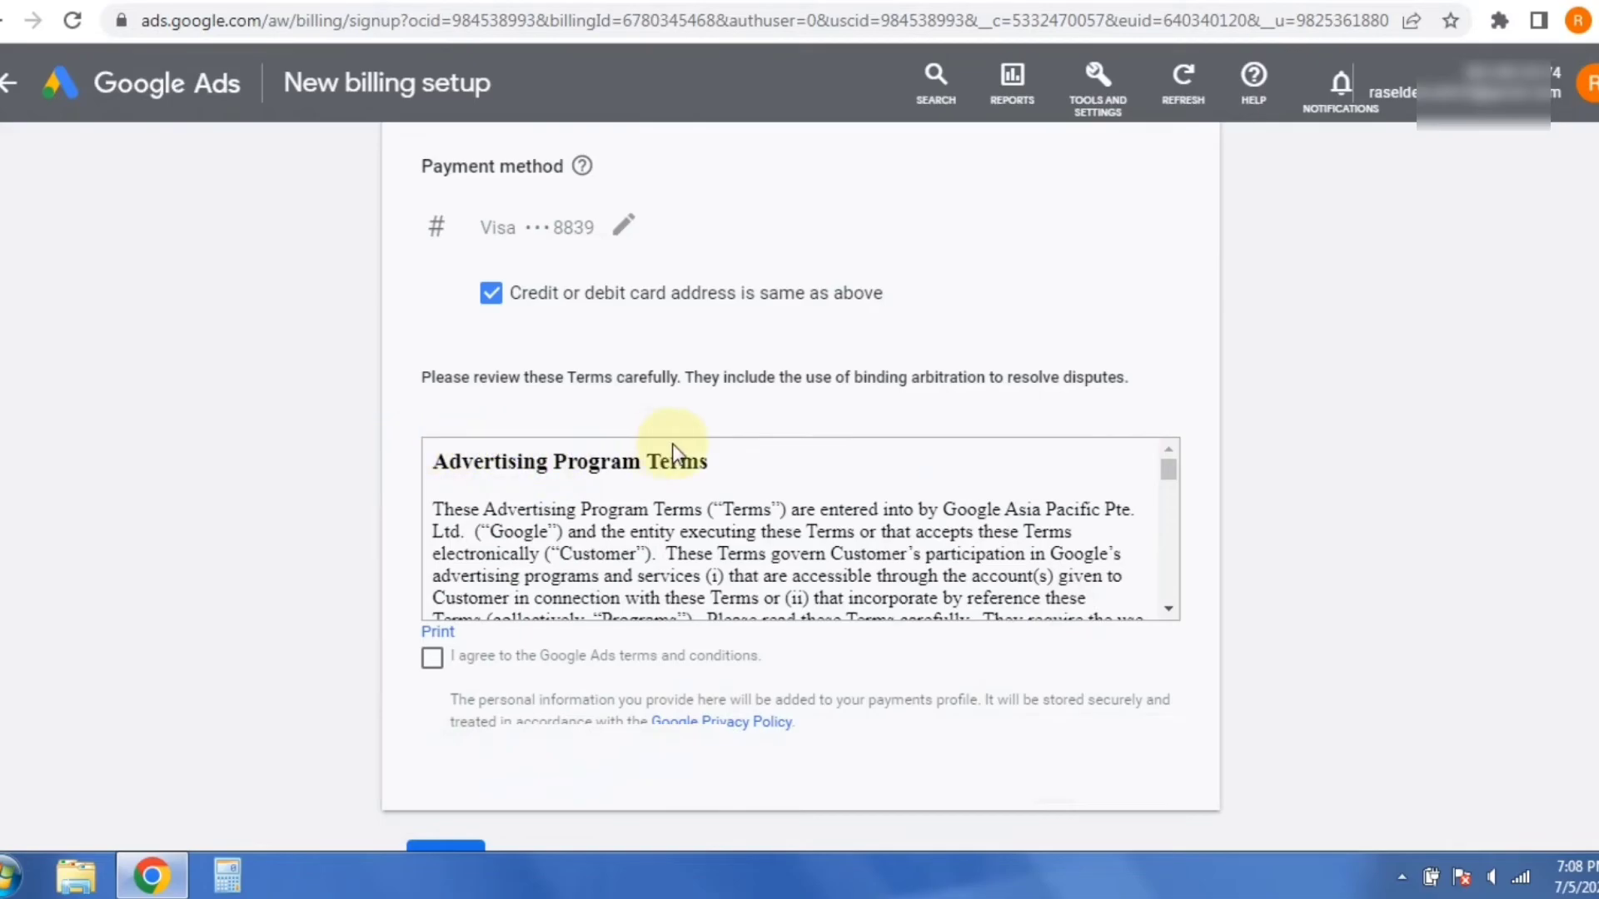
# Step: Accept 'I agree to the Google Ads terms and conditions' and submit the billing setup
pyautogui.scroll(-10, 478, 583)
pyautogui.scroll(-10, 482, 618)
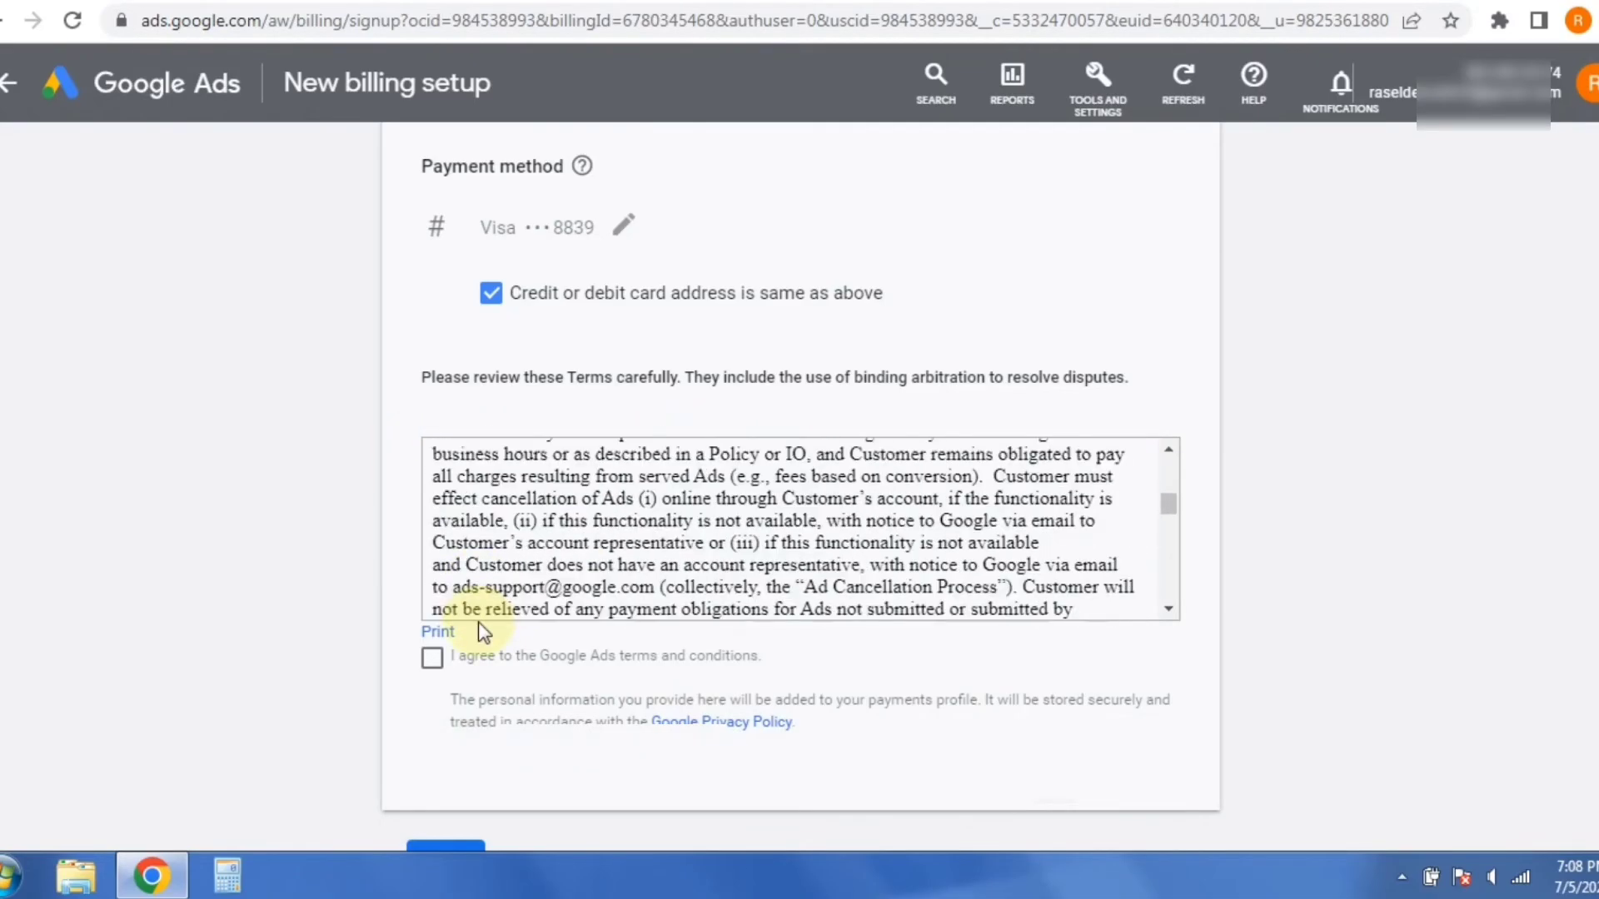
pyautogui.click(432, 571)
pyautogui.scroll(7, 614, 536)
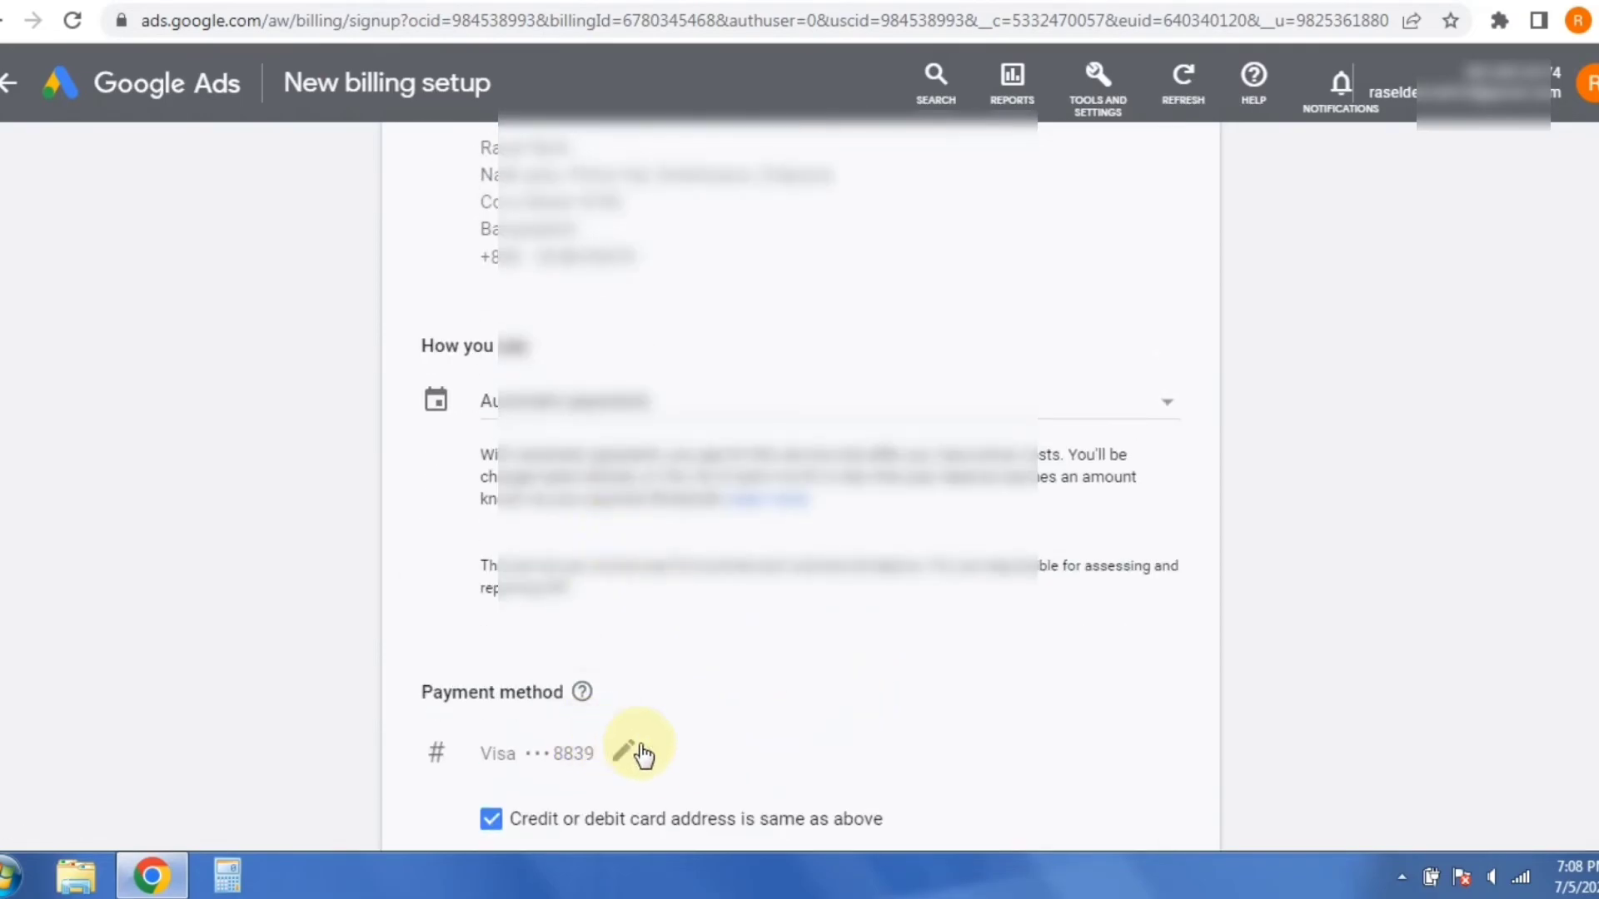
pyautogui.scroll(3, 689, 657)
pyautogui.scroll(7, 697, 662)
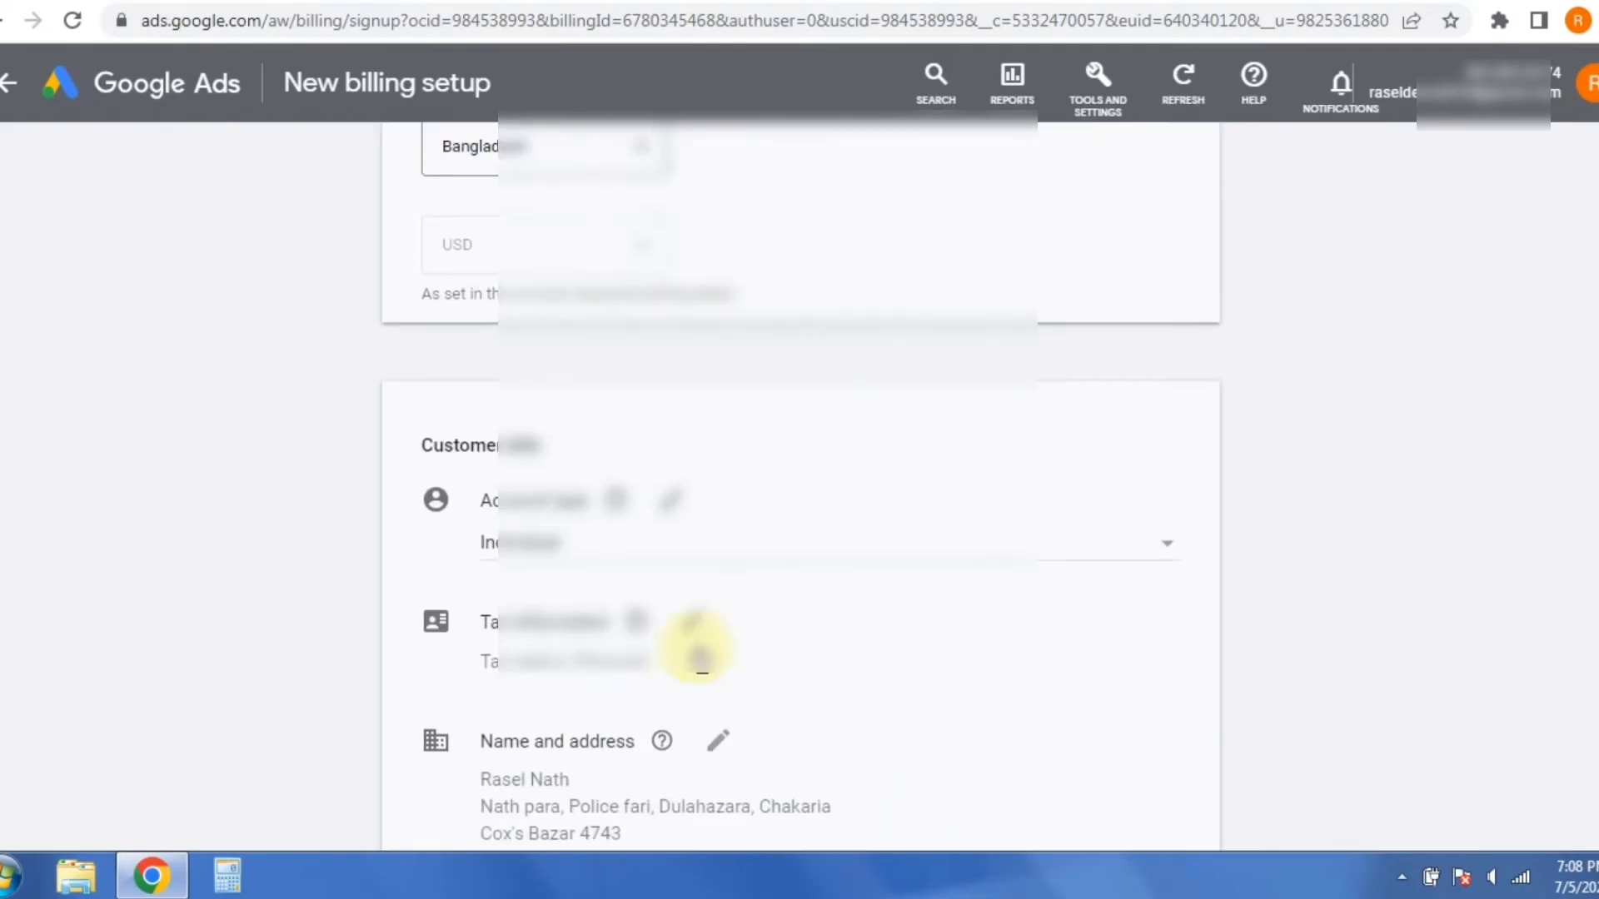
pyautogui.scroll(-9, 704, 650)
pyautogui.scroll(-8, 709, 649)
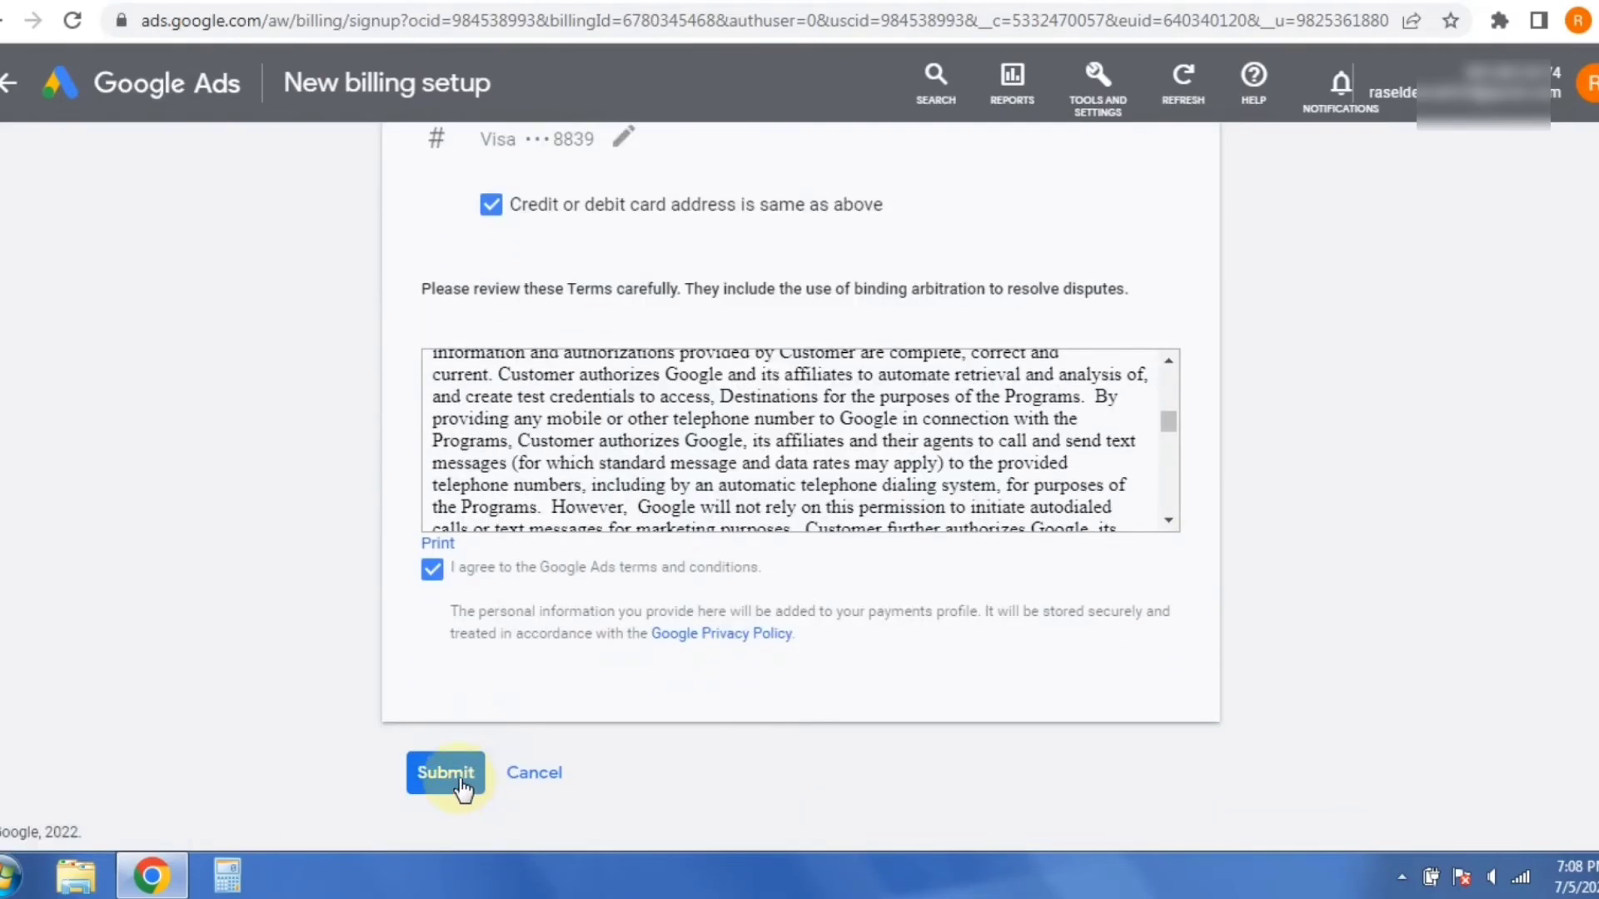
pyautogui.click(460, 778)
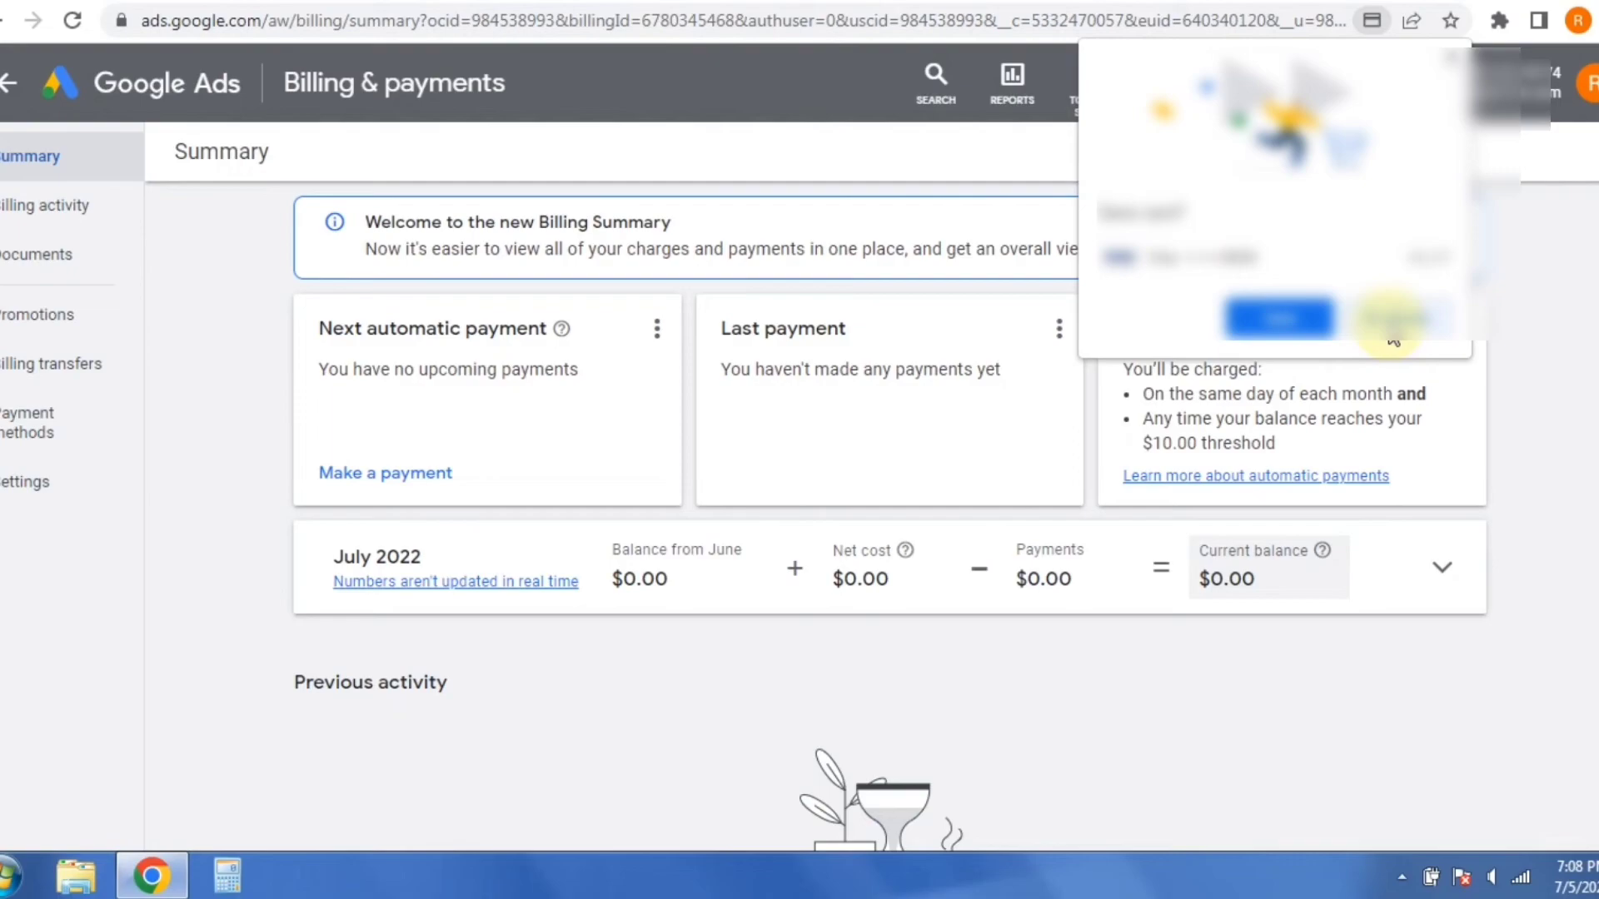
# Step: Save the card in Chrome, then go to Billing > Settings under Tools and Settings
pyautogui.click(1319, 333)
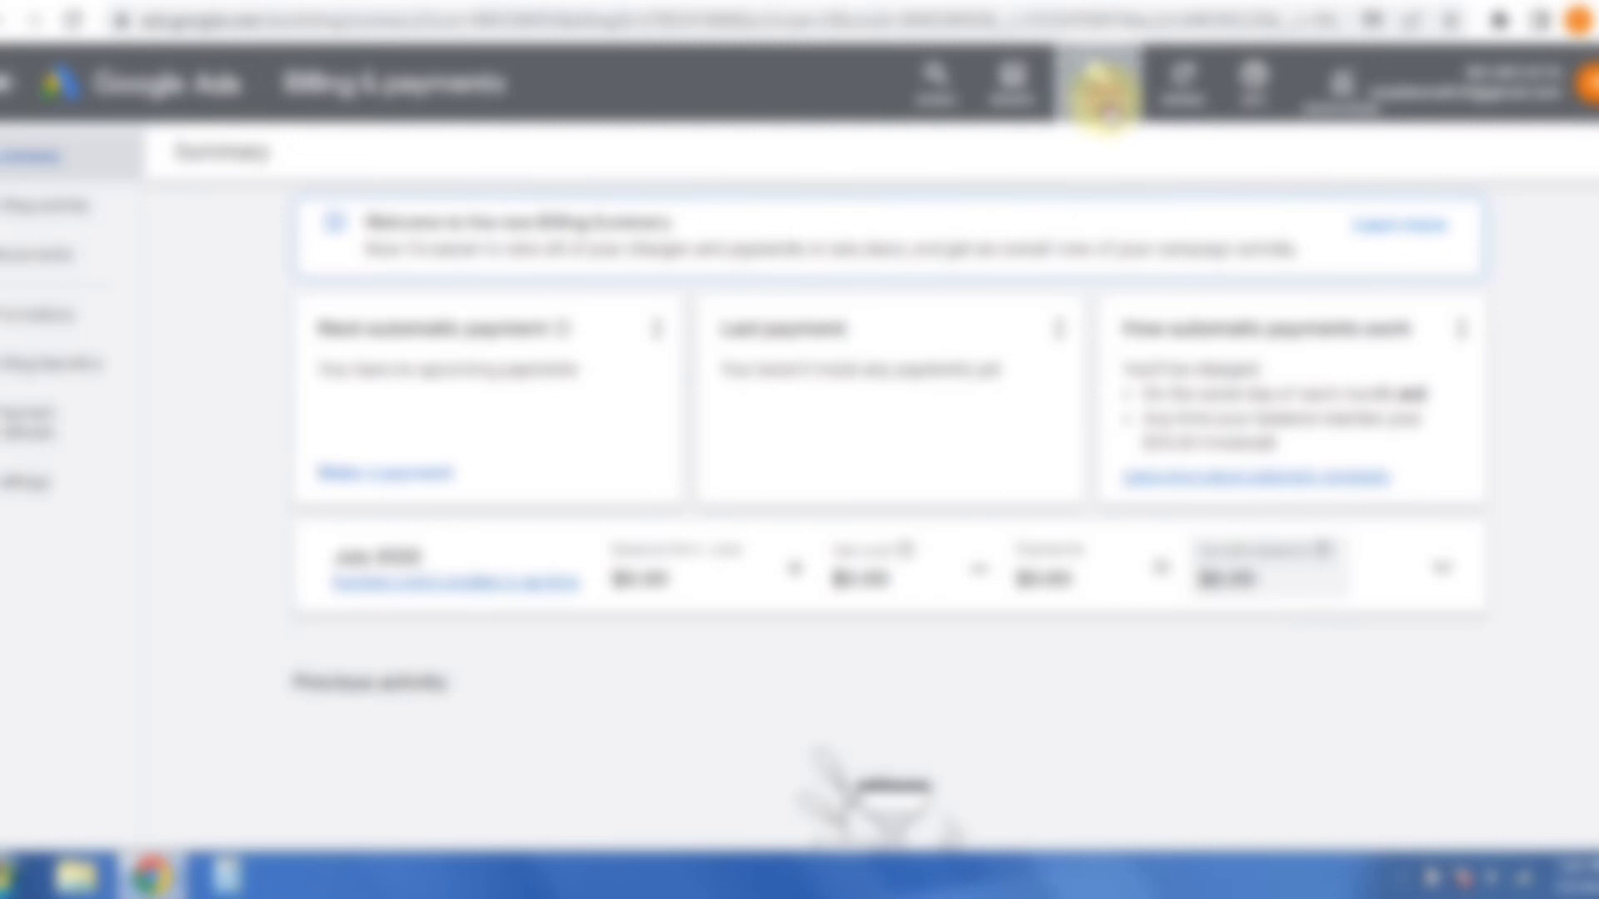
pyautogui.click(1101, 87)
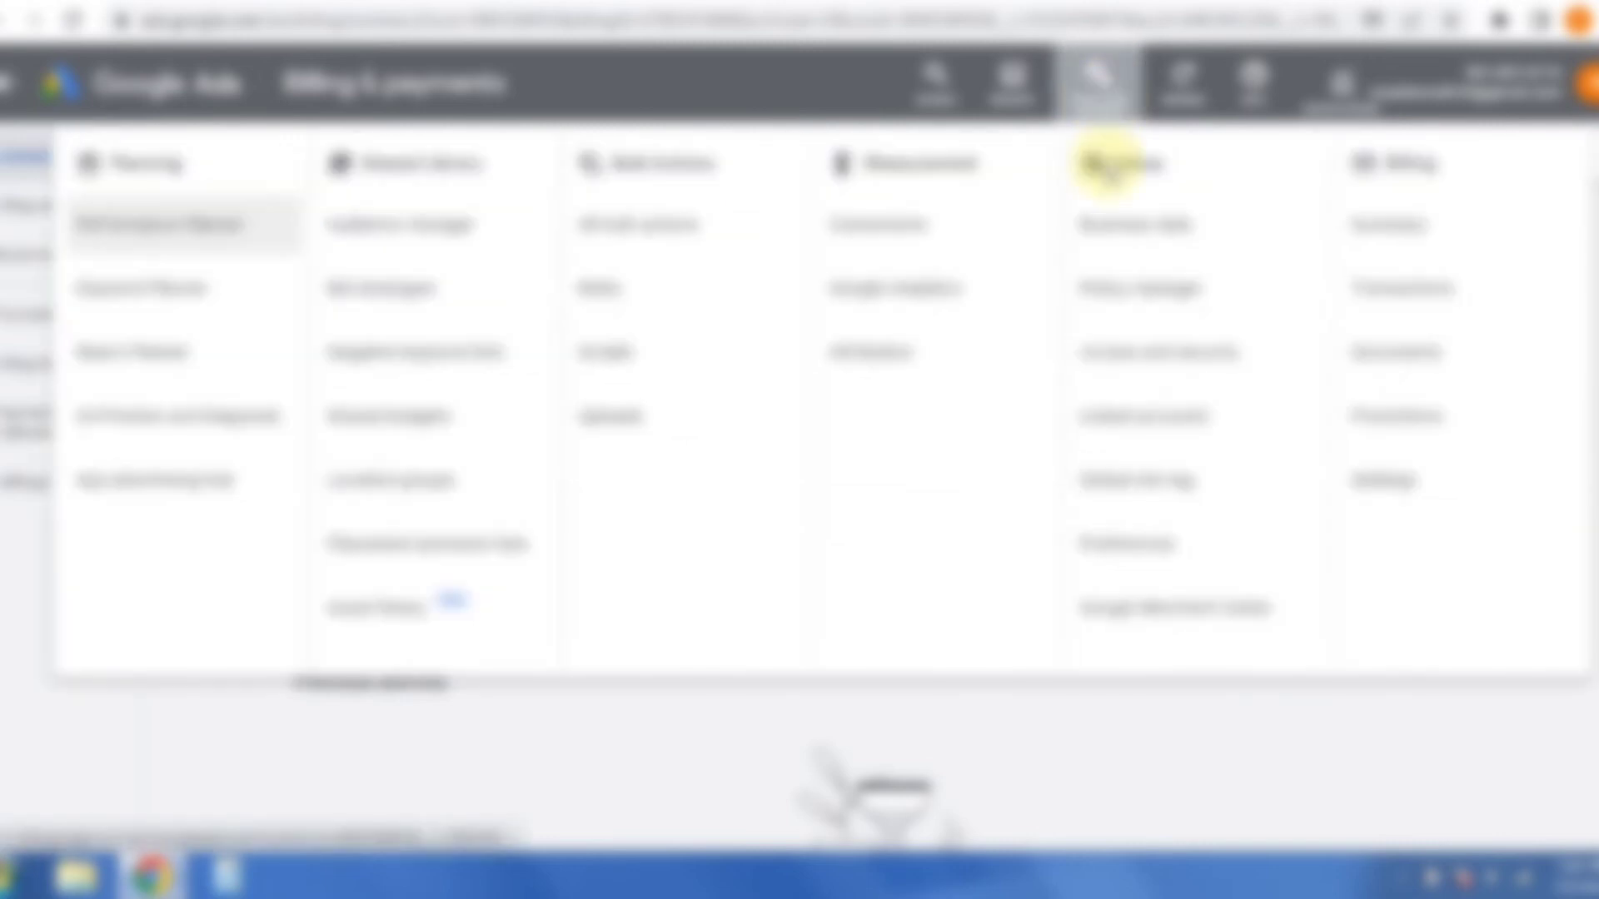
pyautogui.click(1369, 485)
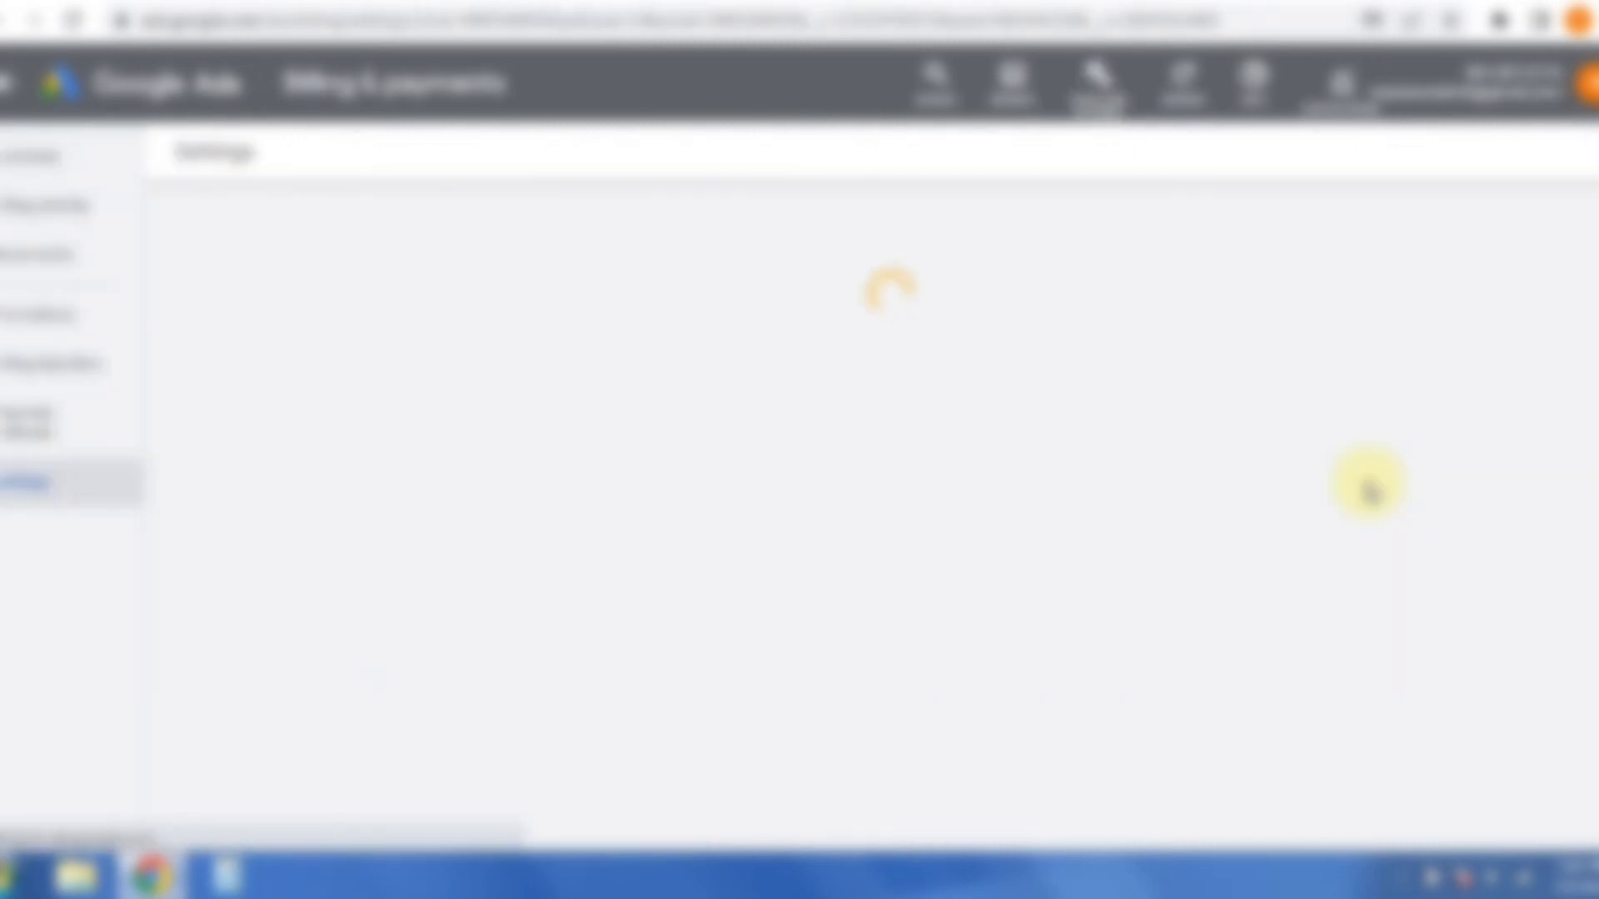